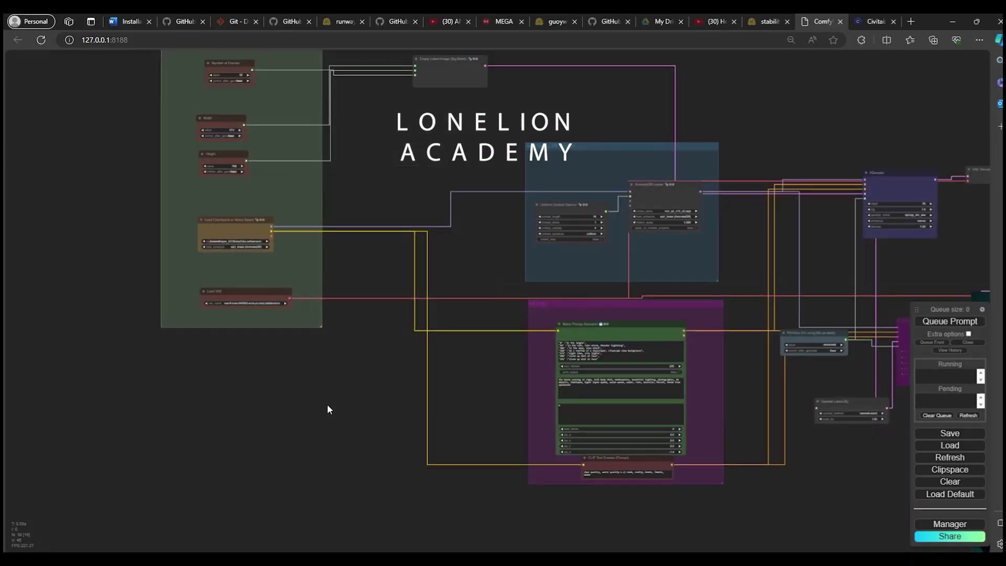
- Examine the AnimateDiff workflow graph, from the input and prompt nodes through the samplers to the output previews
scroll(341, 435, up, 3)
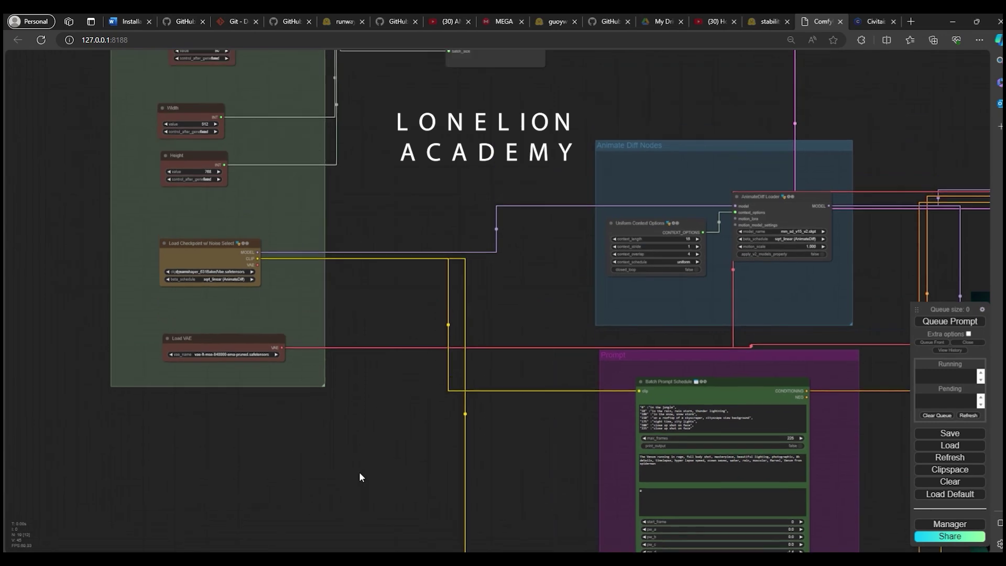
scroll(367, 467, down, 1)
scroll(303, 404, down, 3)
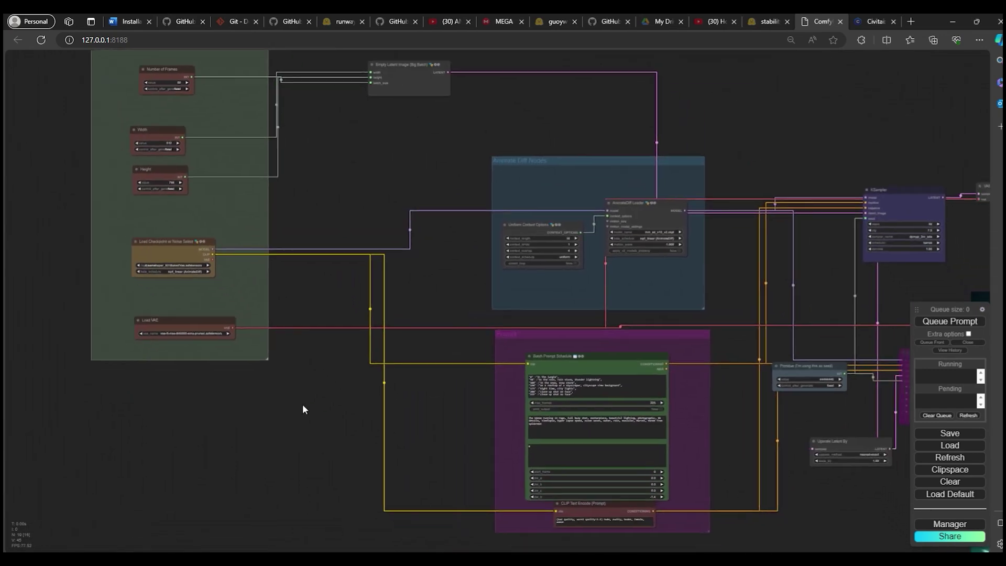
drag(306, 410, 206, 371)
scroll(326, 410, down, 1)
scroll(335, 414, down, 1)
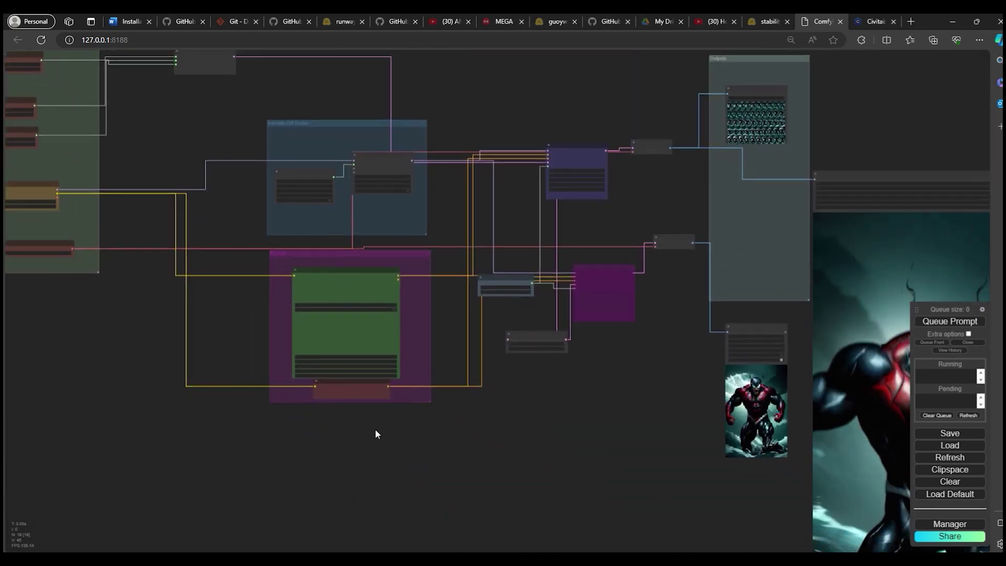
drag(375, 434, 260, 377)
scroll(275, 381, down, 2)
drag(322, 403, 346, 394)
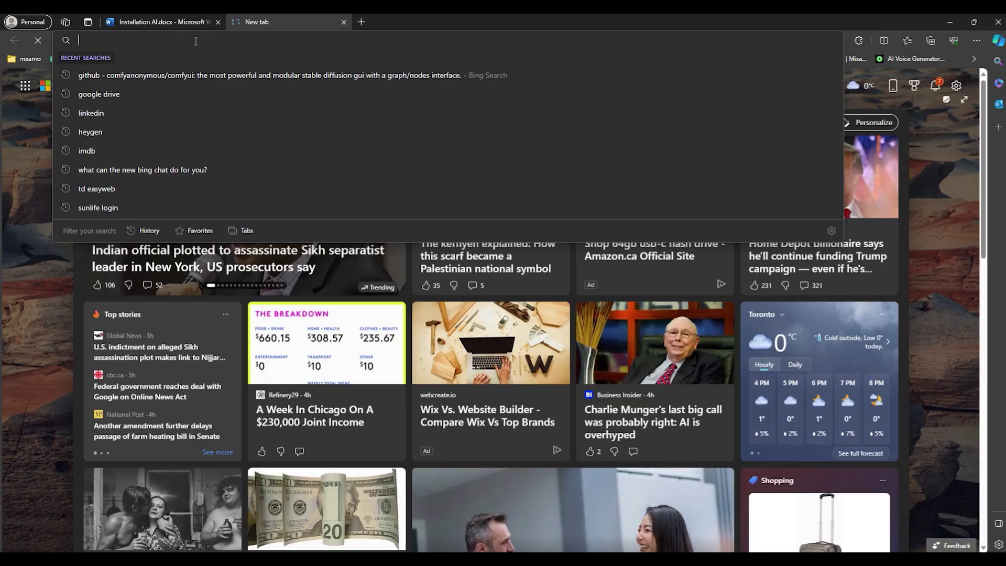
text(https://git-scm.com/downloads)
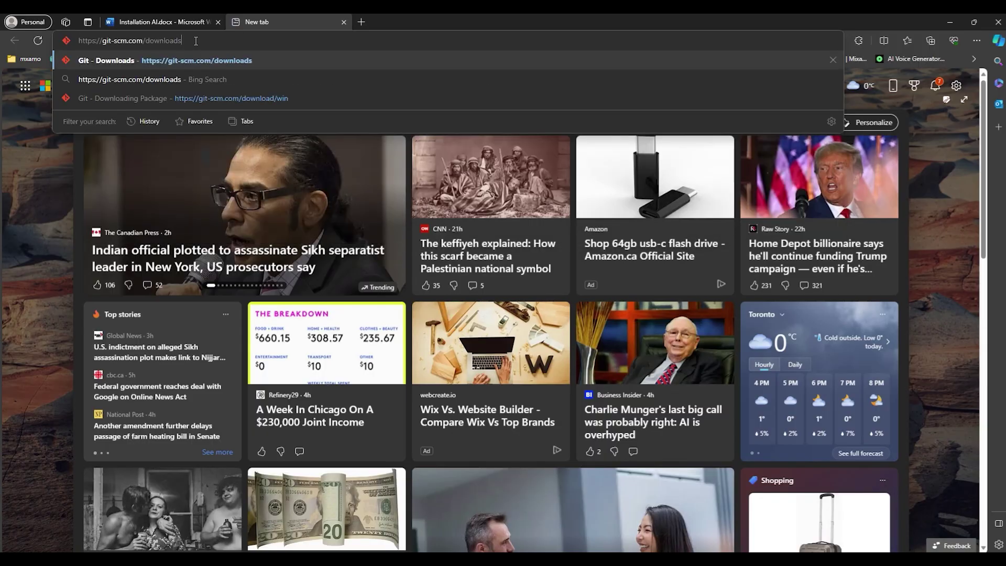
key(Return)
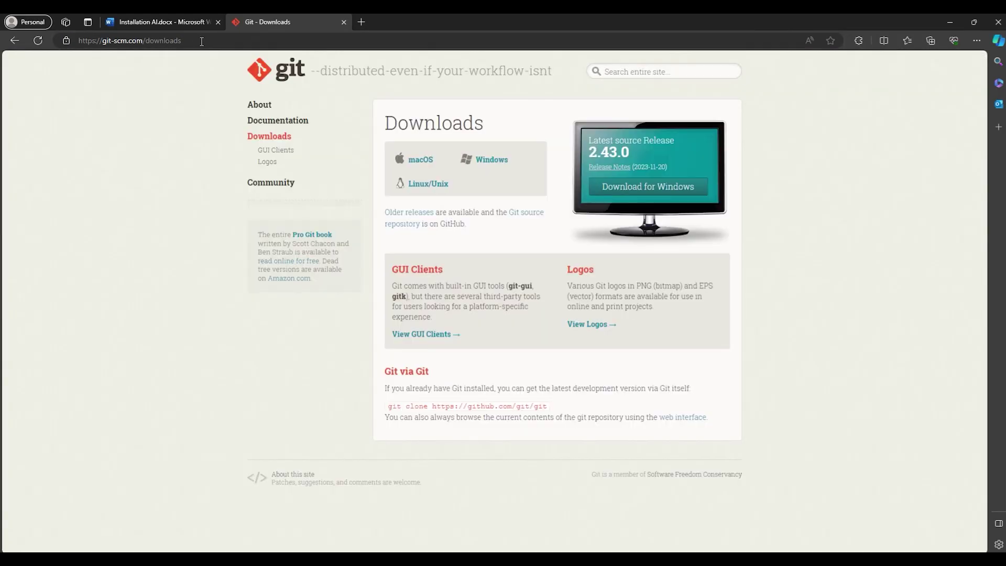
click(492, 161)
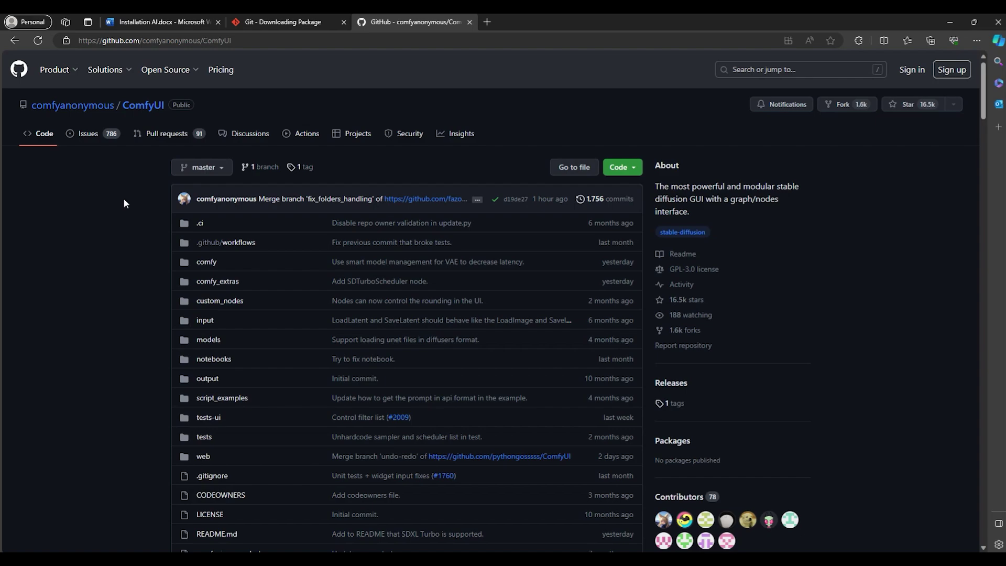
- Download the ComfyUI portable Windows build using the direct link in the README's Installing section
scroll(124, 203, down, 15)
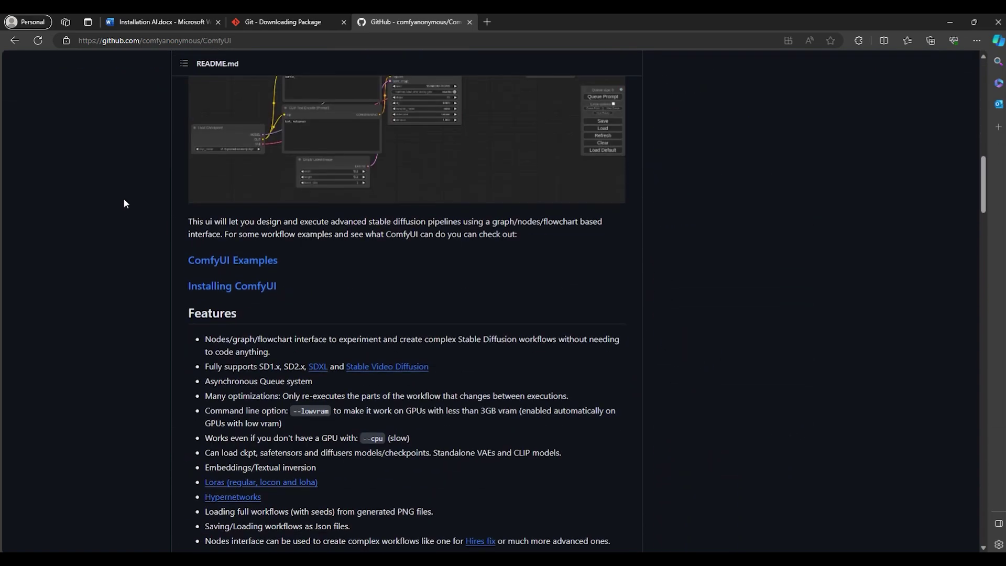
scroll(124, 204, down, 10)
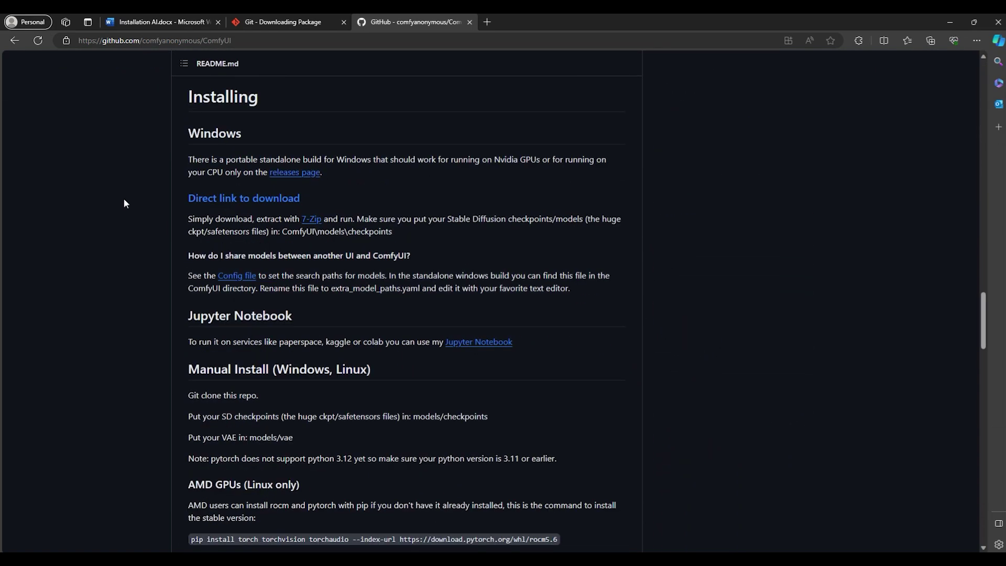
click(238, 204)
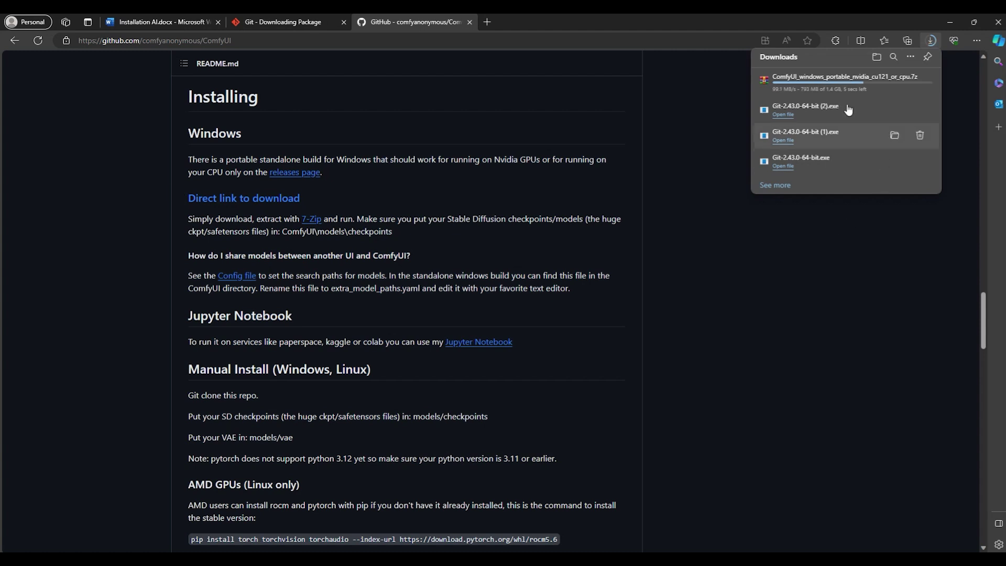
- Download the 64-bit x64 Windows installer of 7-Zip and install it into C:\Program Files\7-Zip\
click(312, 220)
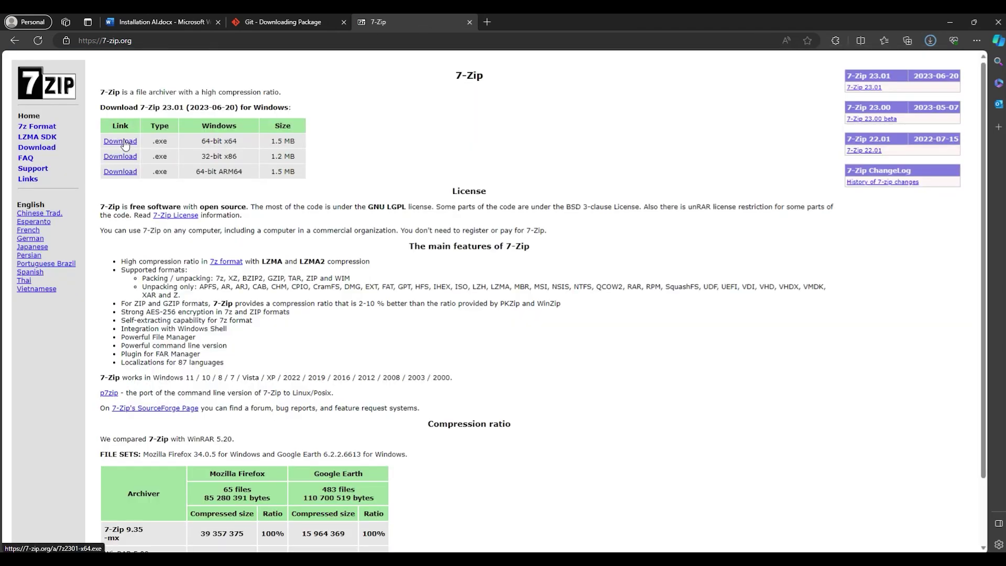
click(125, 146)
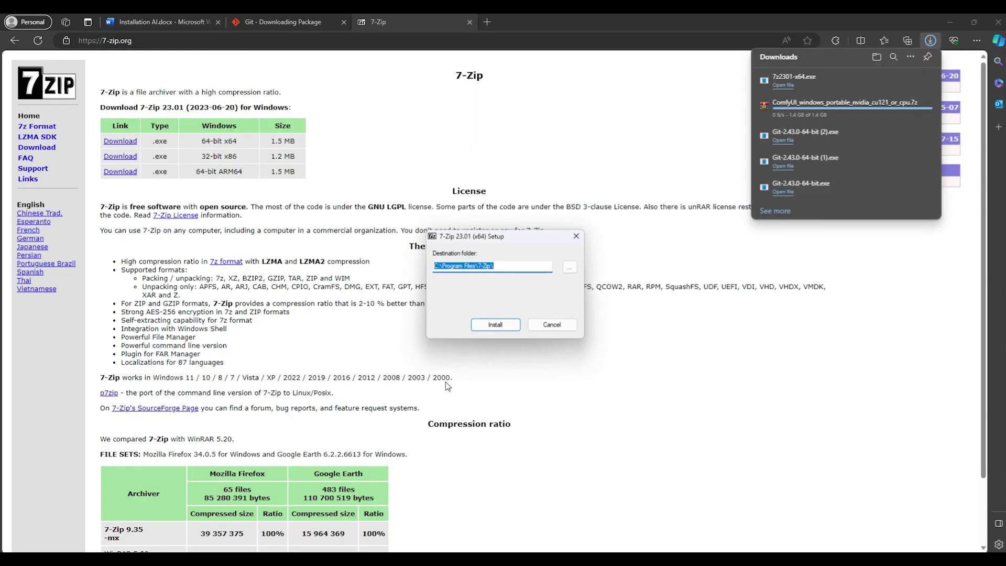
click(497, 326)
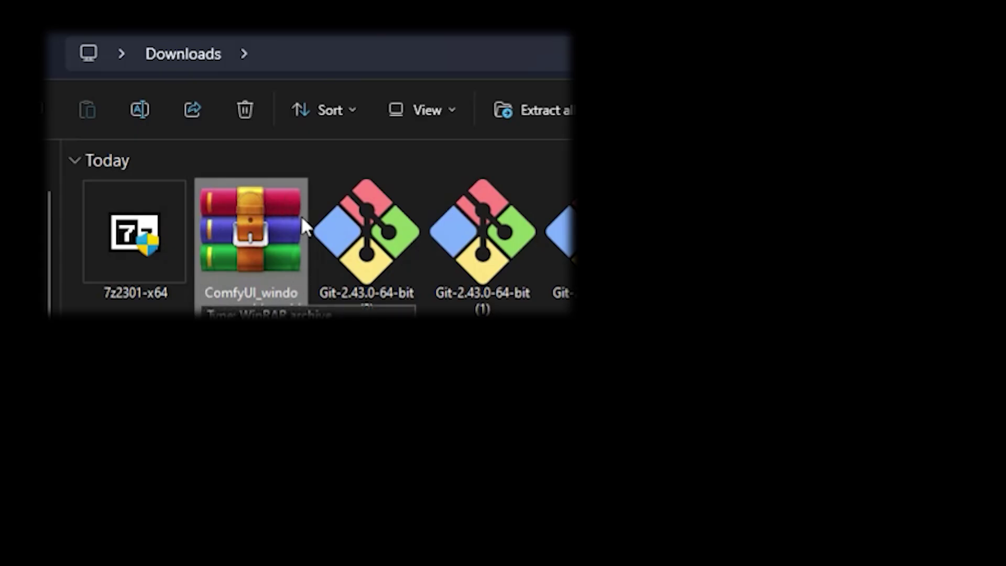
- Extract the downloaded ComfyUI portable archive and move the extracted ComfyUI_windows_portable_nvidia_cu121_or_cpu folder from Downloads to the desktop
right_click(249, 228)
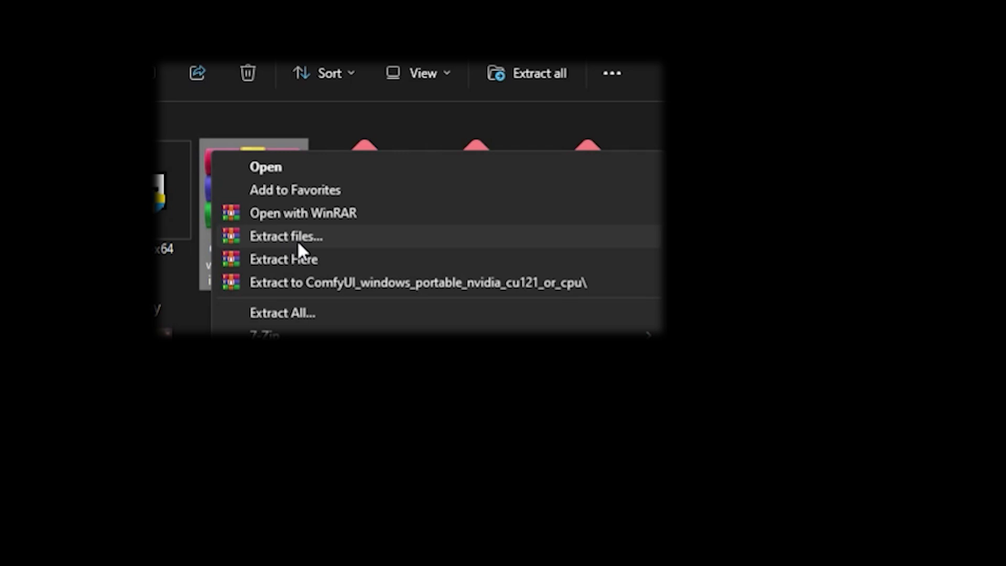
click(297, 149)
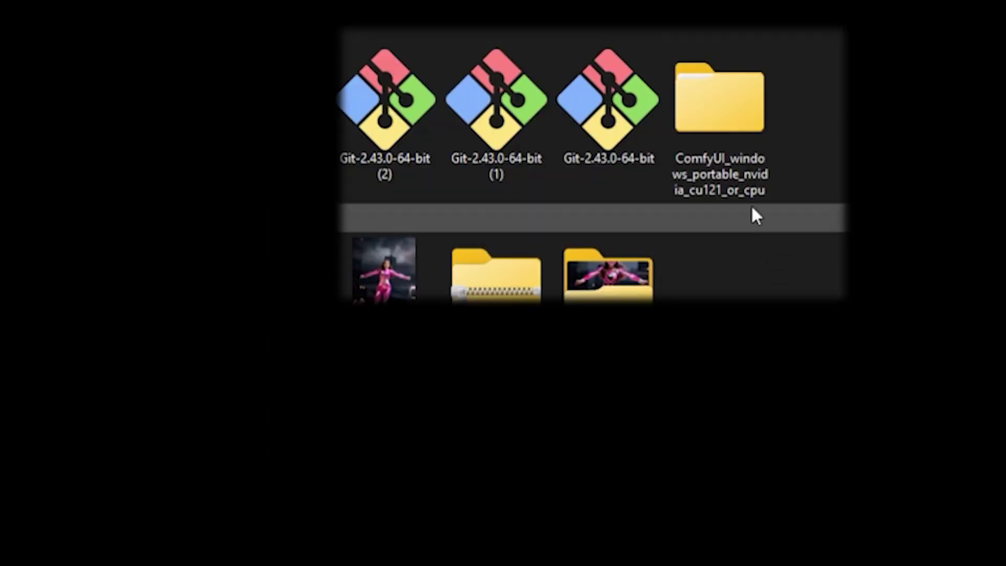
right_click(724, 117)
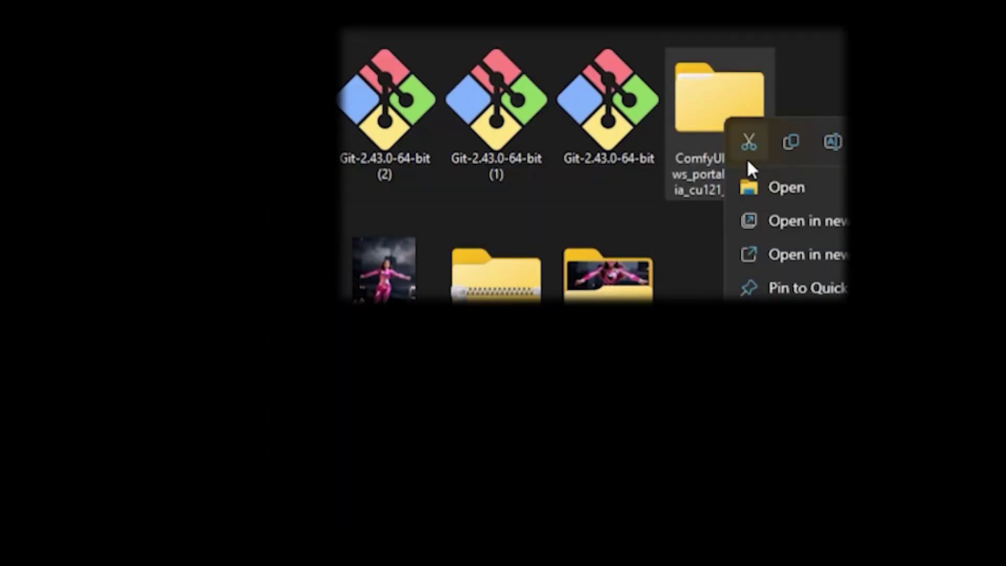
click(748, 140)
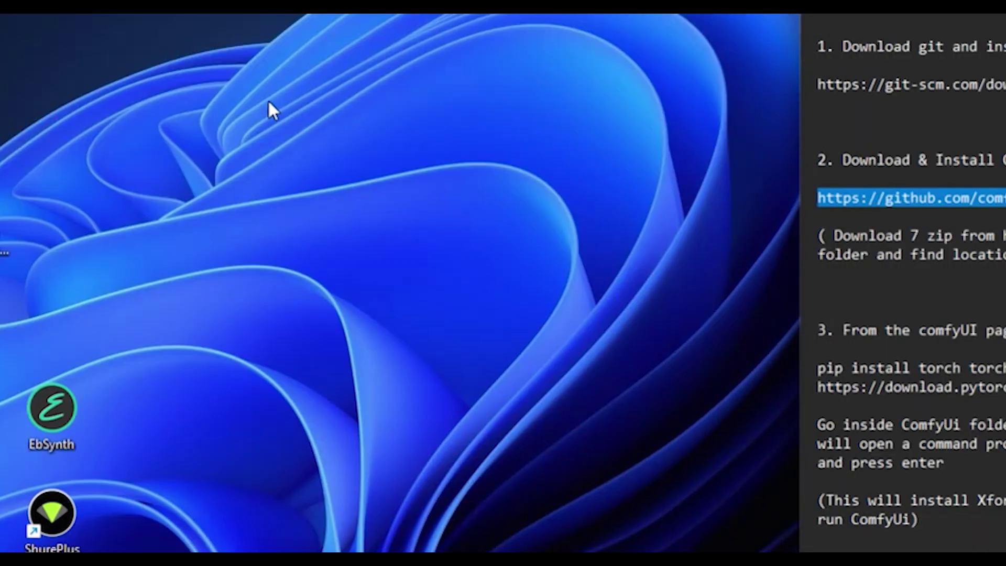
right_click(258, 101)
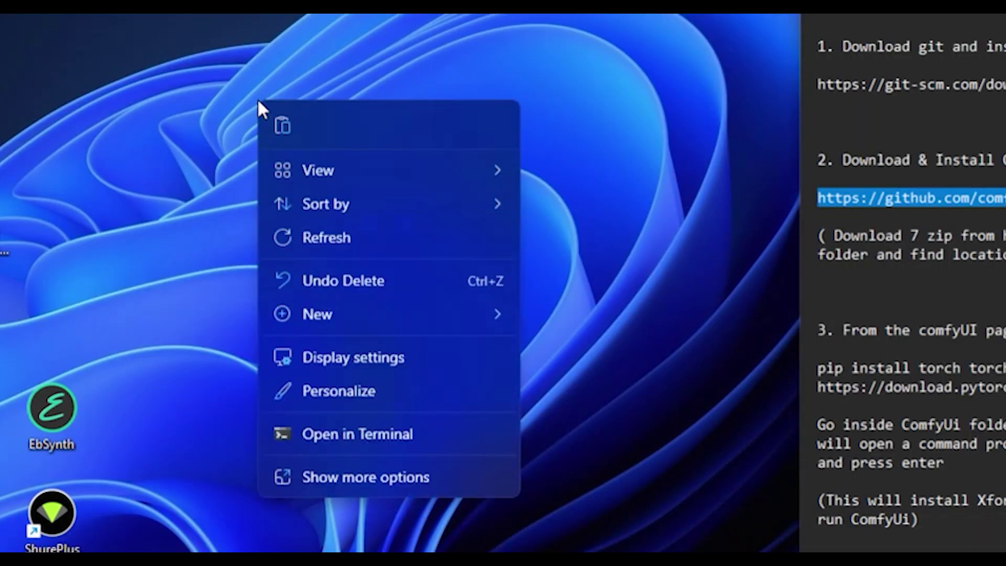
click(279, 122)
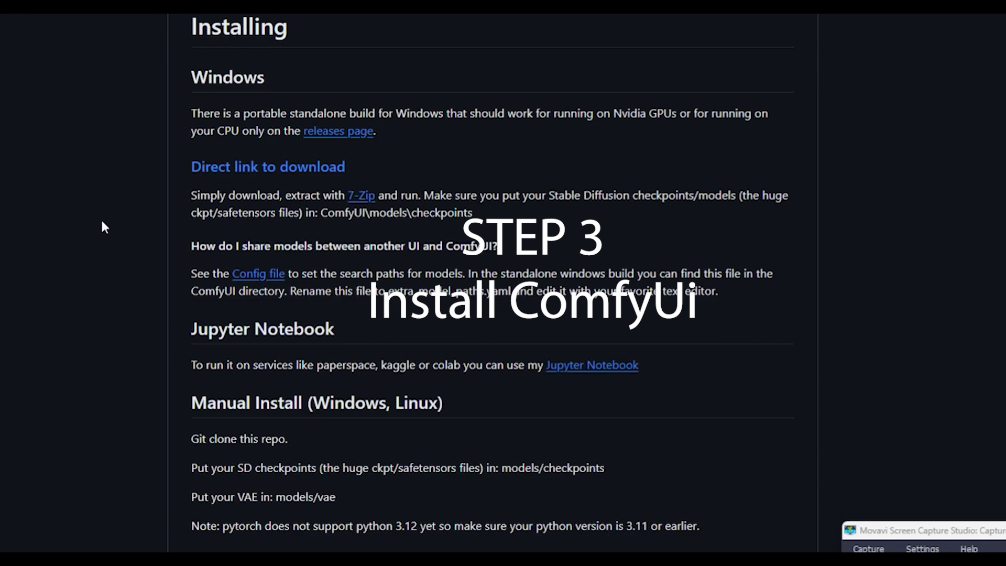
scroll(103, 222, down, 9)
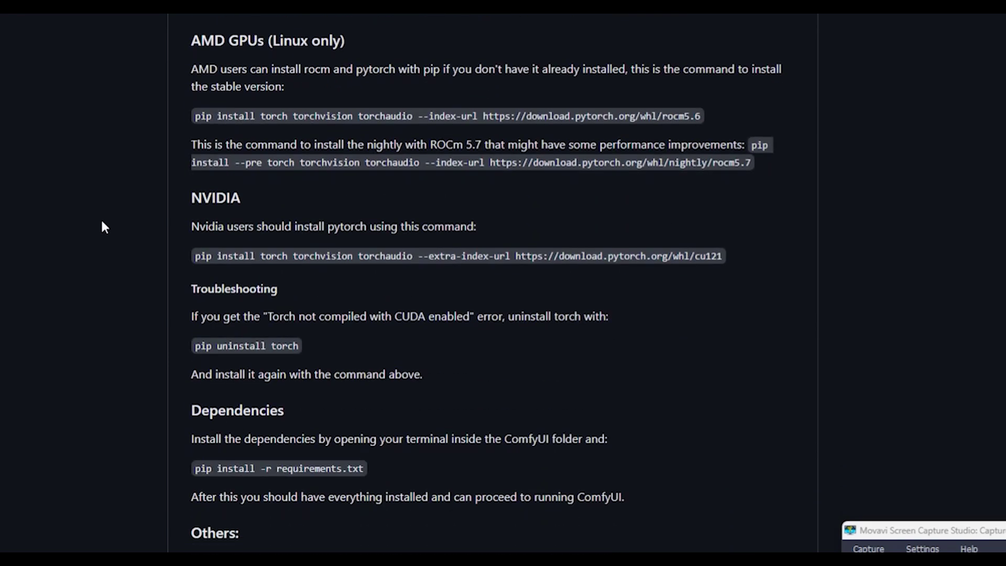
mouse_move(79, 251)
mouse_down()
mouse_move(147, 253)
mouse_move(81, 251)
mouse_up()
right_click(81, 250)
click(60, 250)
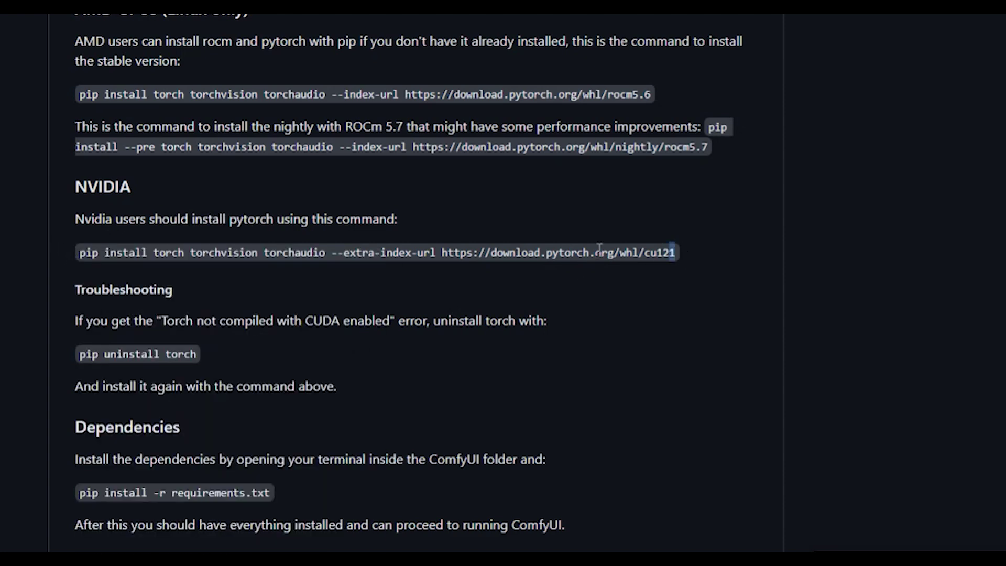
drag(673, 253, 79, 253)
key(ctrl+c)
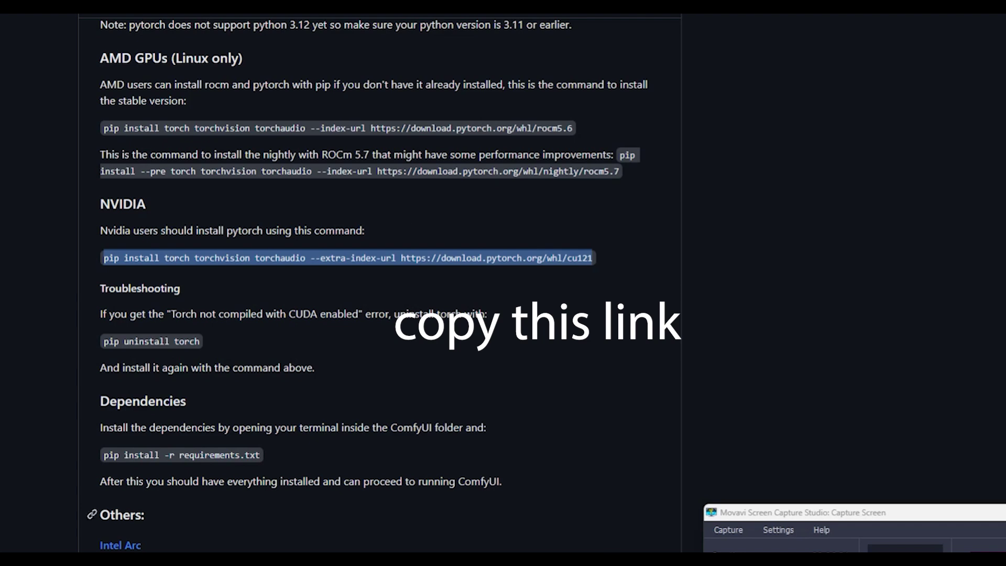
- Open a command prompt (cmd) in the ComfyUI_windows_portable\ComfyUI folder and run the copied PyTorch install command there
mouse_move(566, 563)
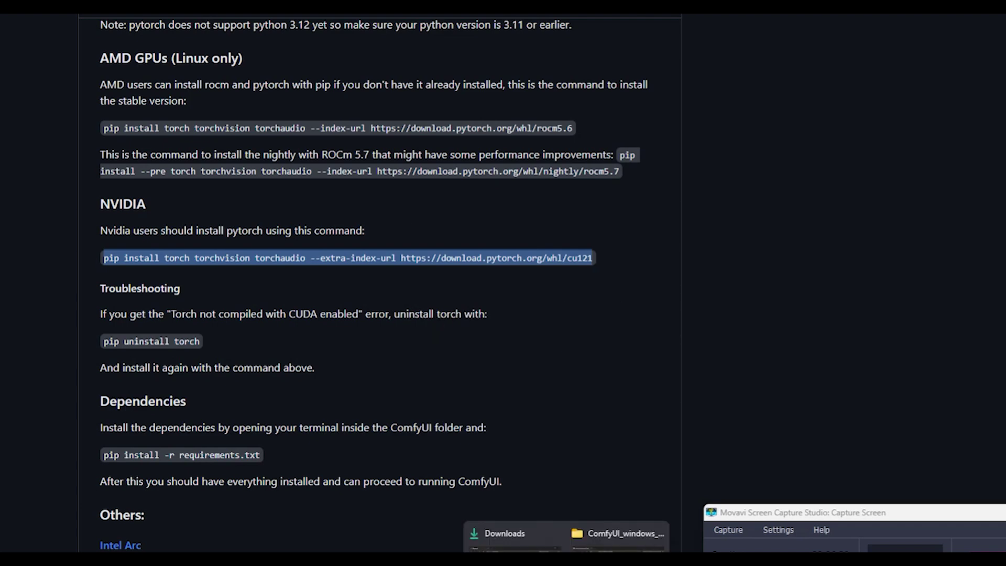
click(611, 534)
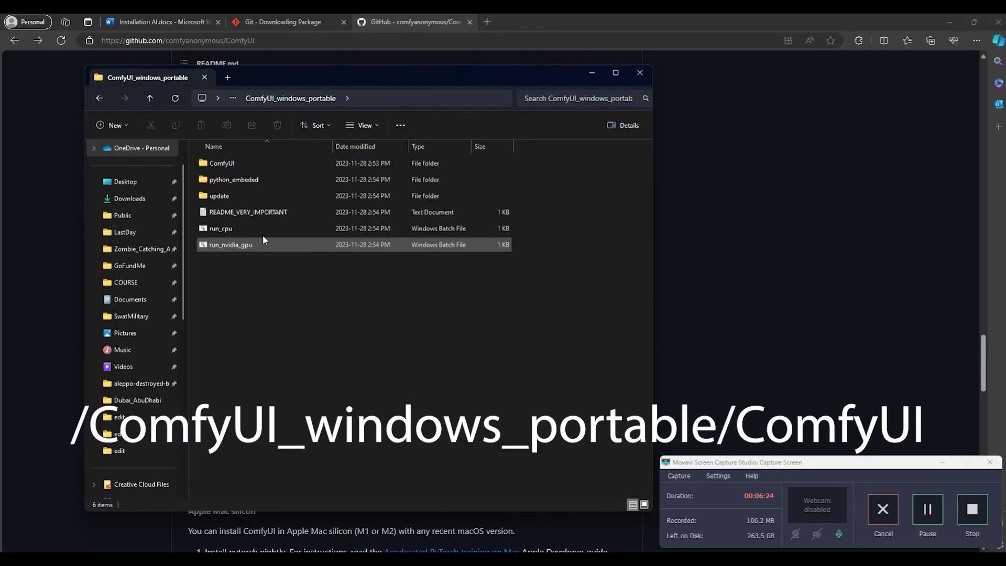
double_click(224, 164)
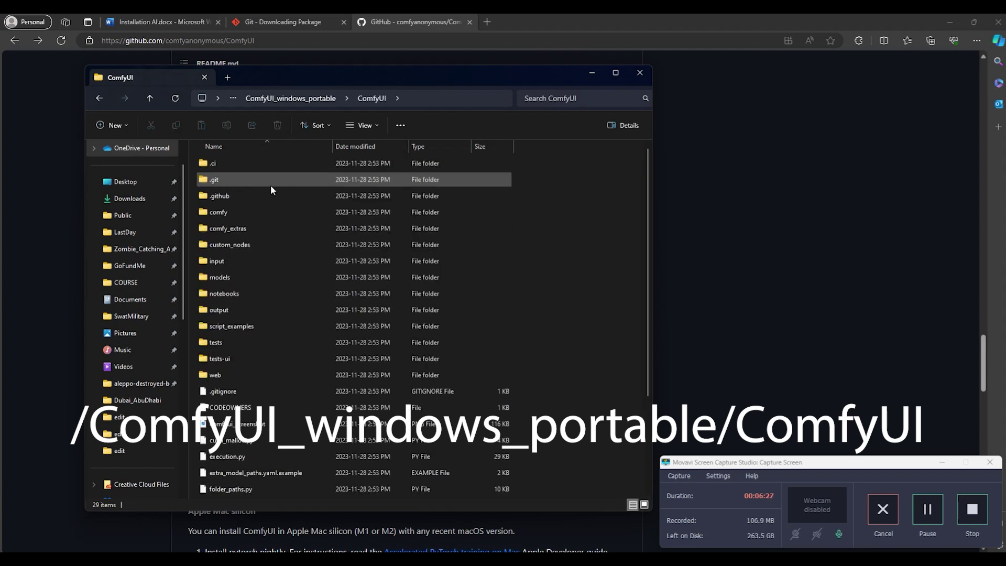
click(445, 98)
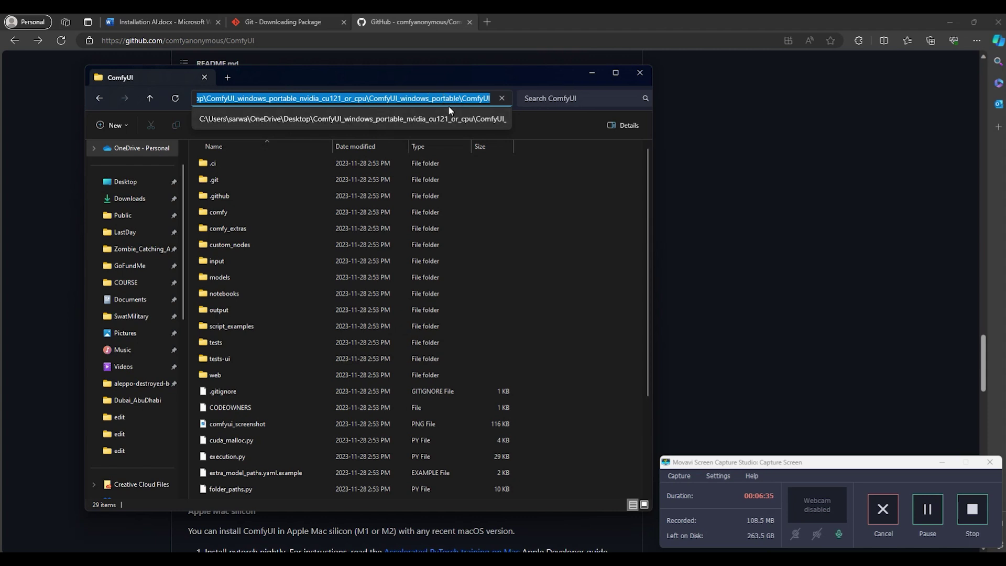
text(cmd)
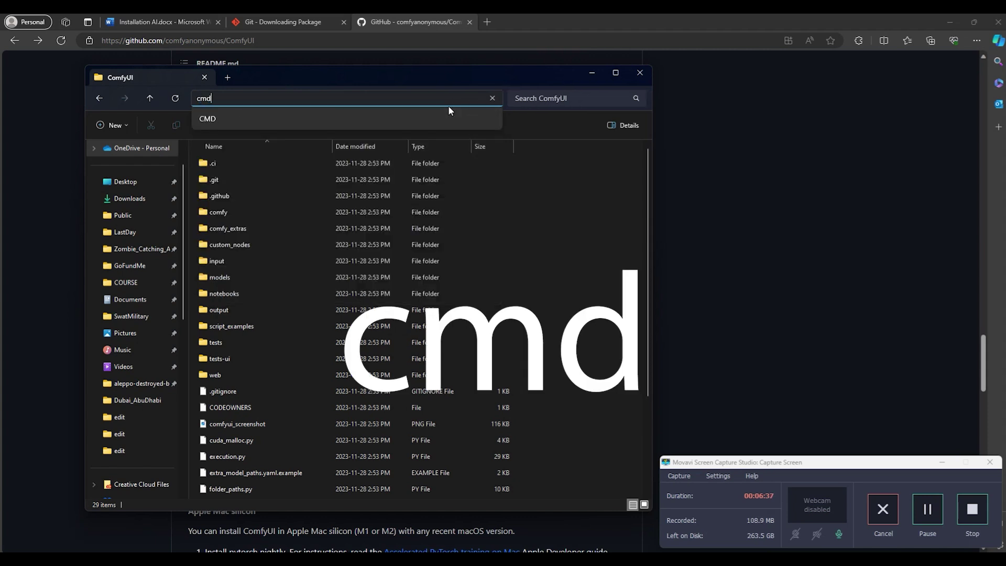
key(Return)
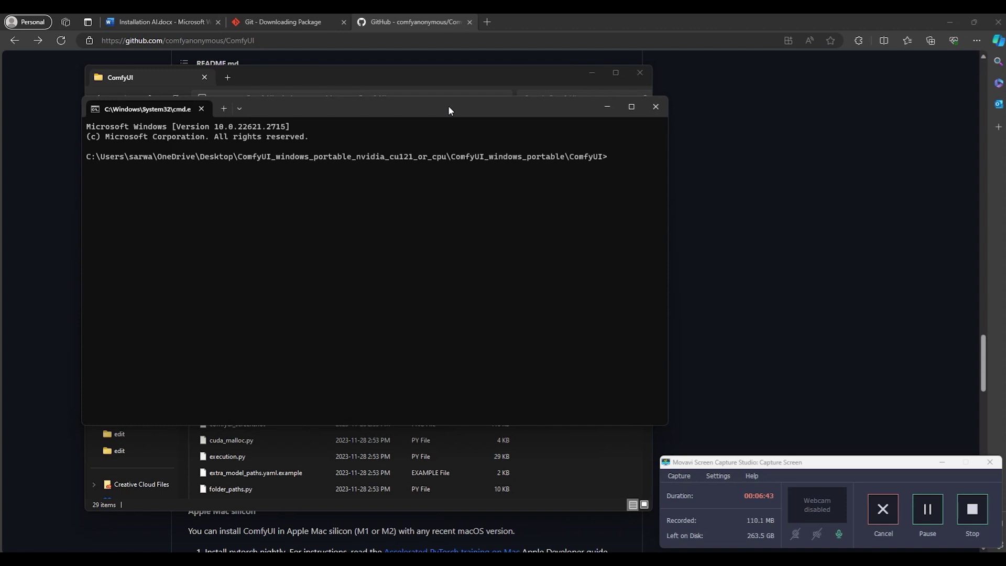
key(ctrl+v)
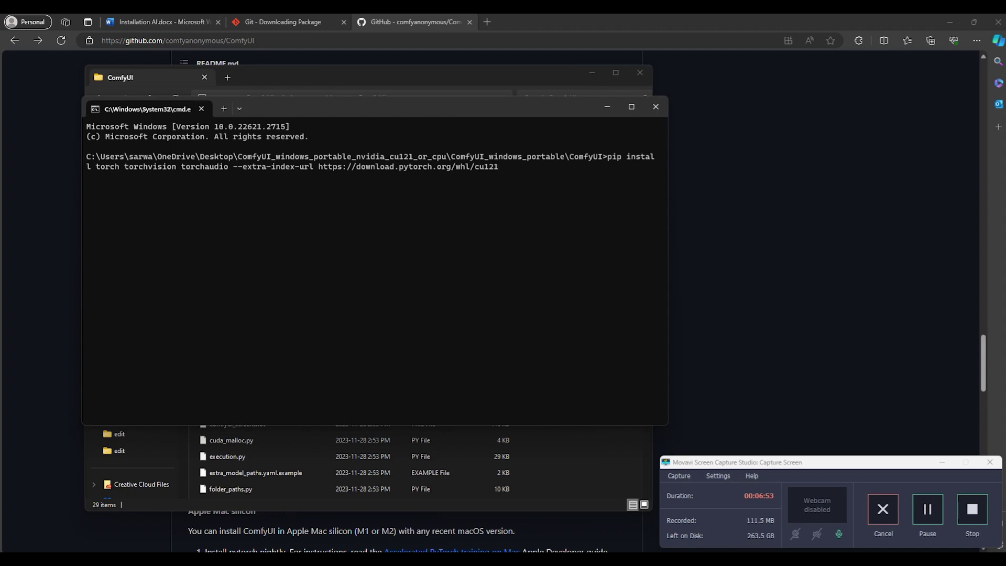
key(Return)
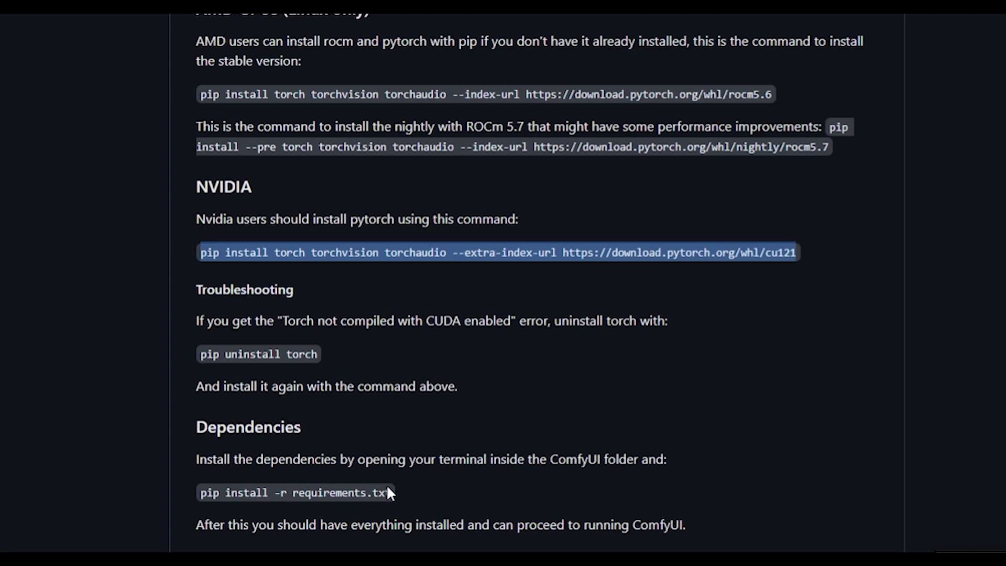
- Copy pip install -r requirements.txt from the README's Dependencies section and run it in the ComfyUI folder's command prompt
drag(392, 492, 200, 494)
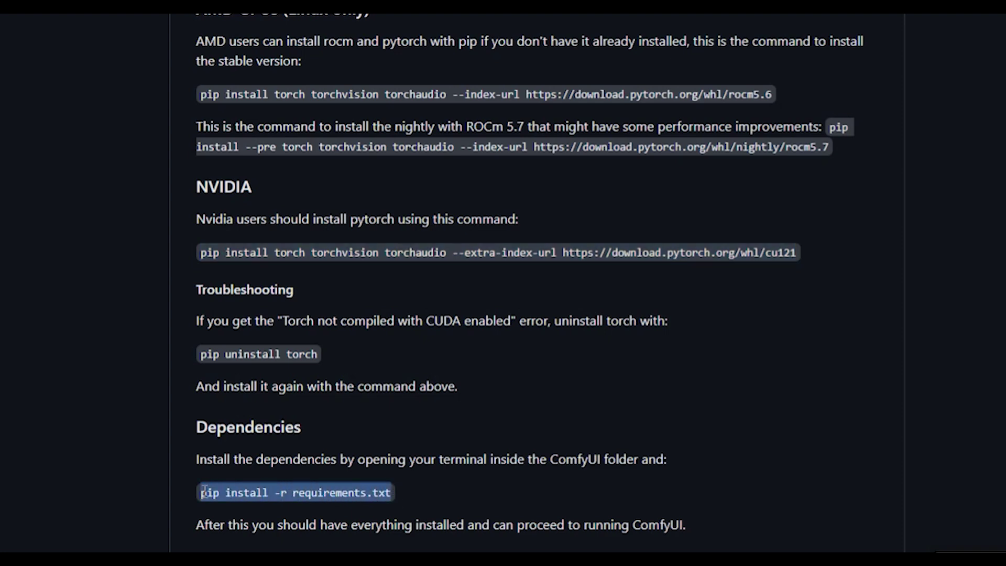
key(ctrl+c)
key(alt+Tab)
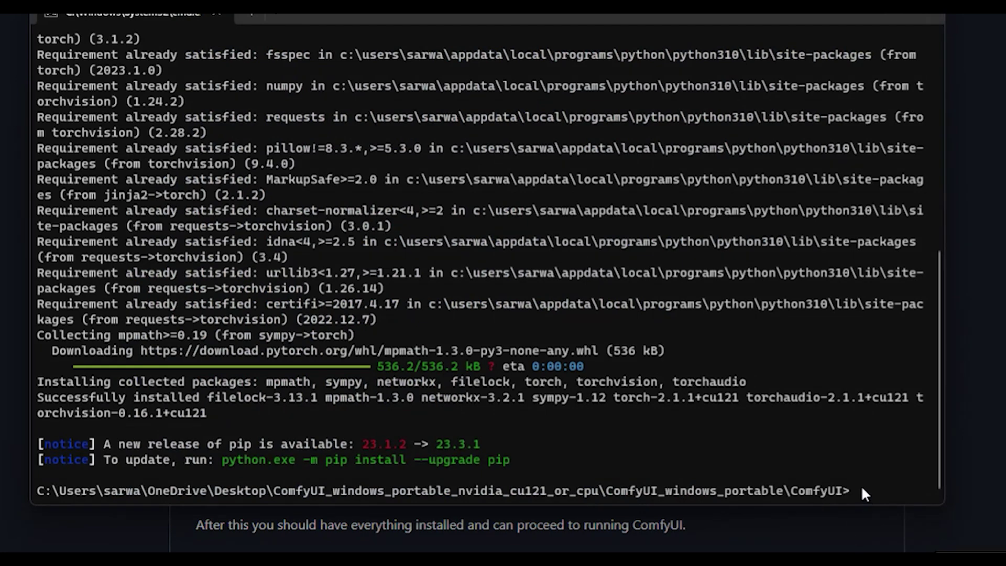
key(ctrl+v)
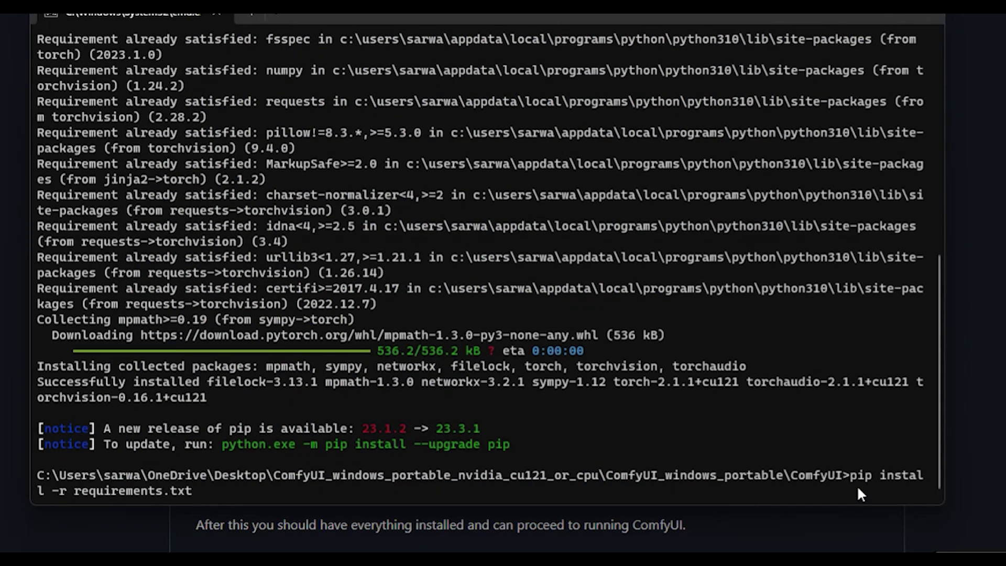
key(Return)
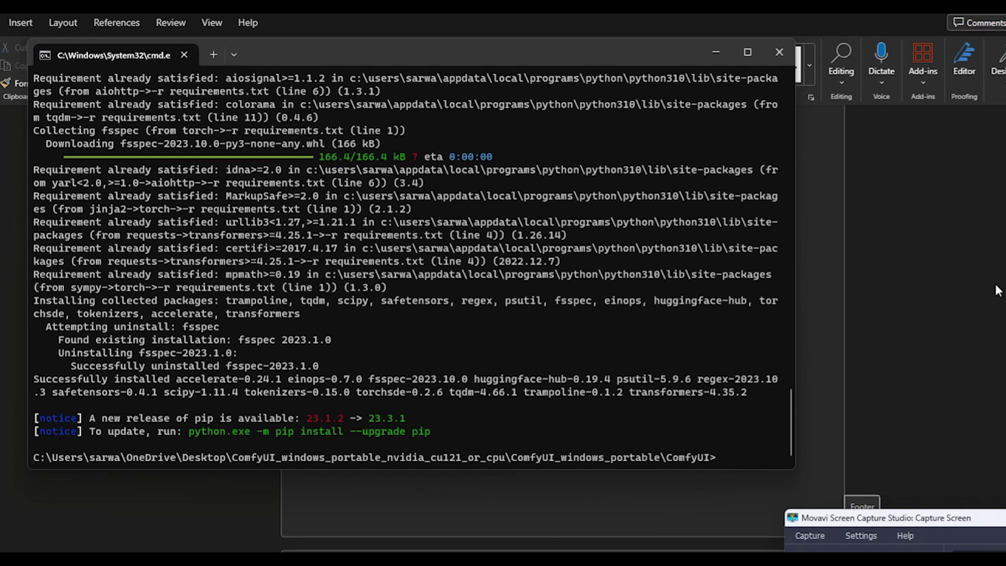
- Download v1-5-pruned-emaonly.safetensors from the stable-diffusion-v1-5 files page and move it from Downloads into ComfyUI\models\checkpoints
key(alt+Tab)
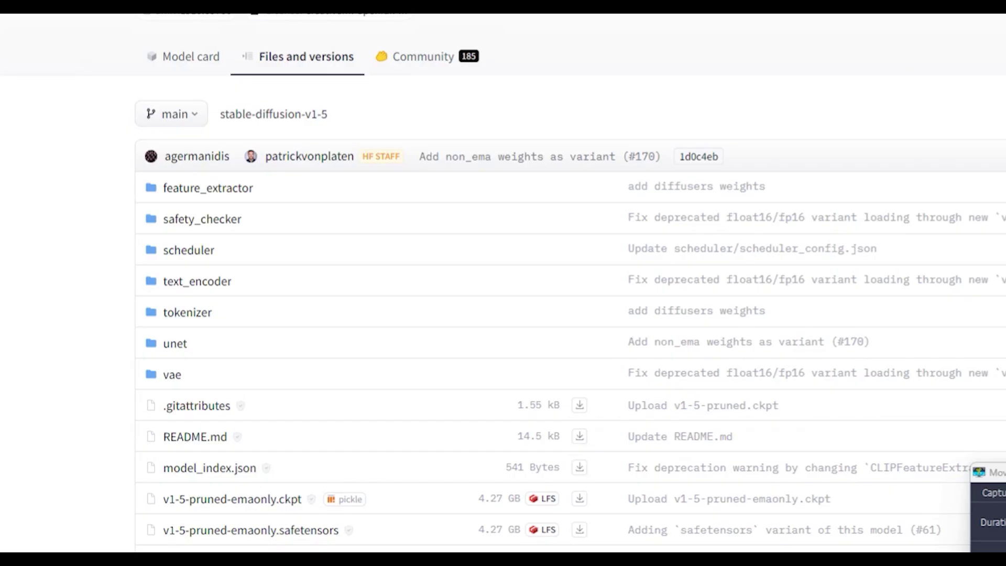
scroll(98, 252, down, 2)
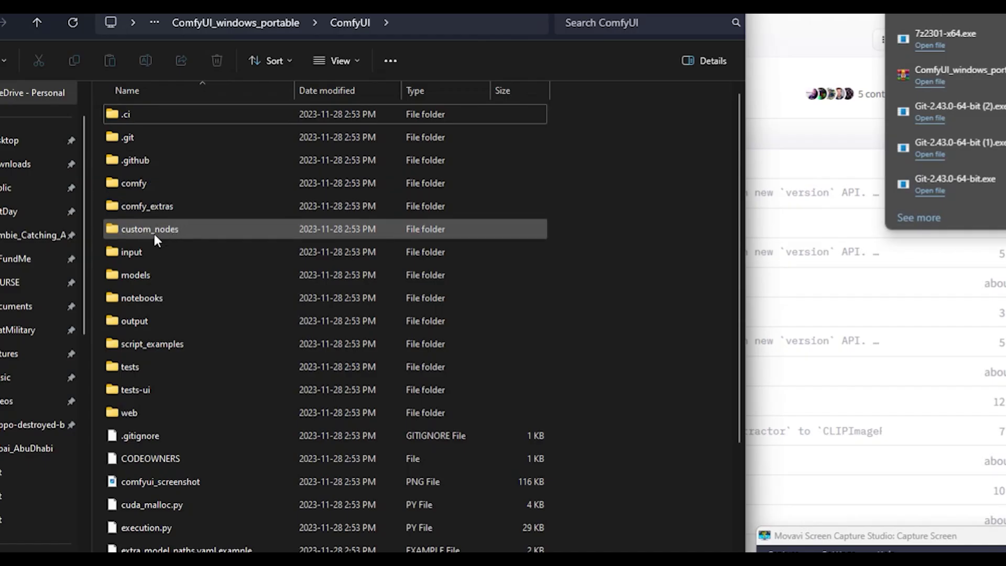
double_click(150, 275)
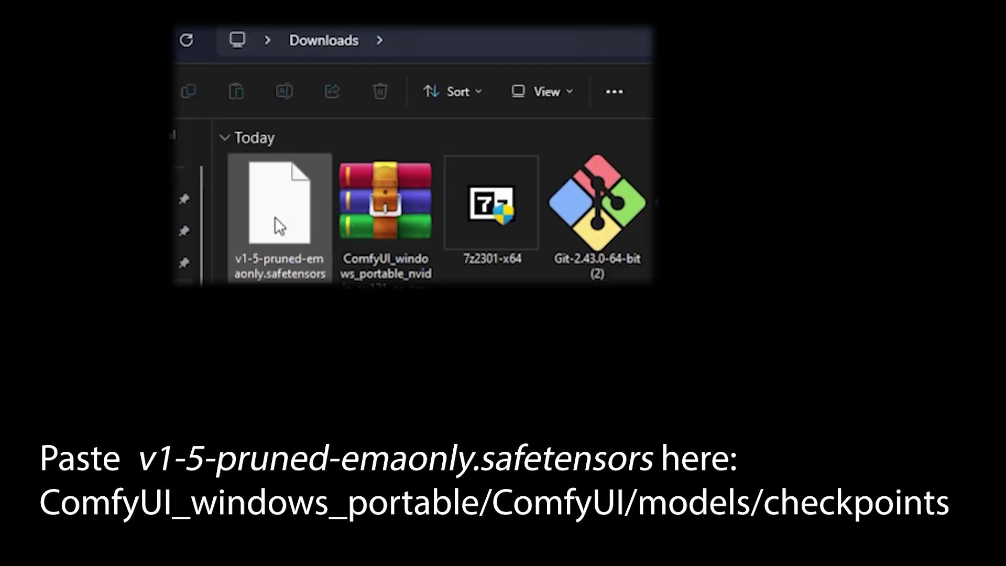
click(275, 216)
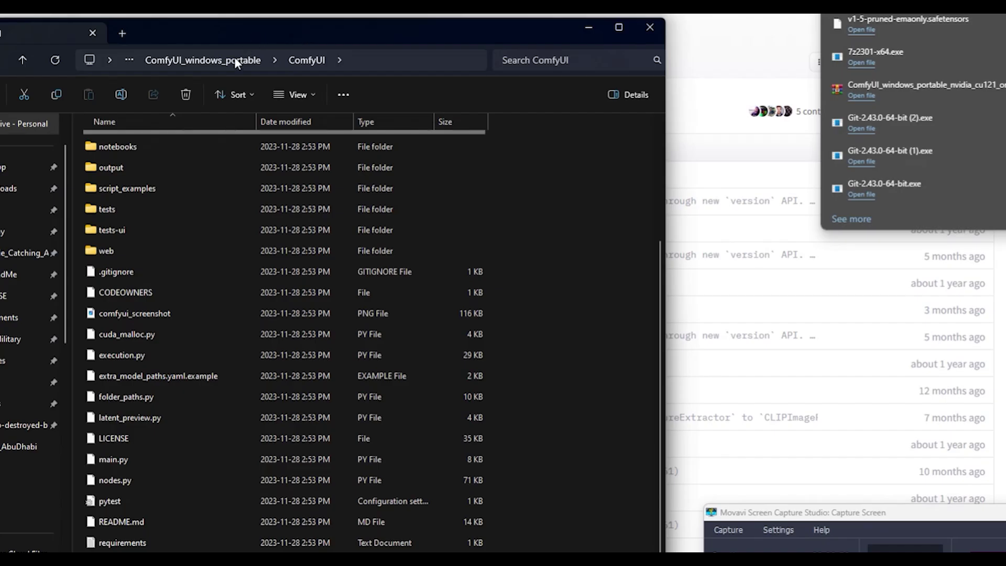
- Go up to the ComfyUI_windows_portable folder and launch ComfyUI with the run_nvidia_gpu batch file
click(232, 60)
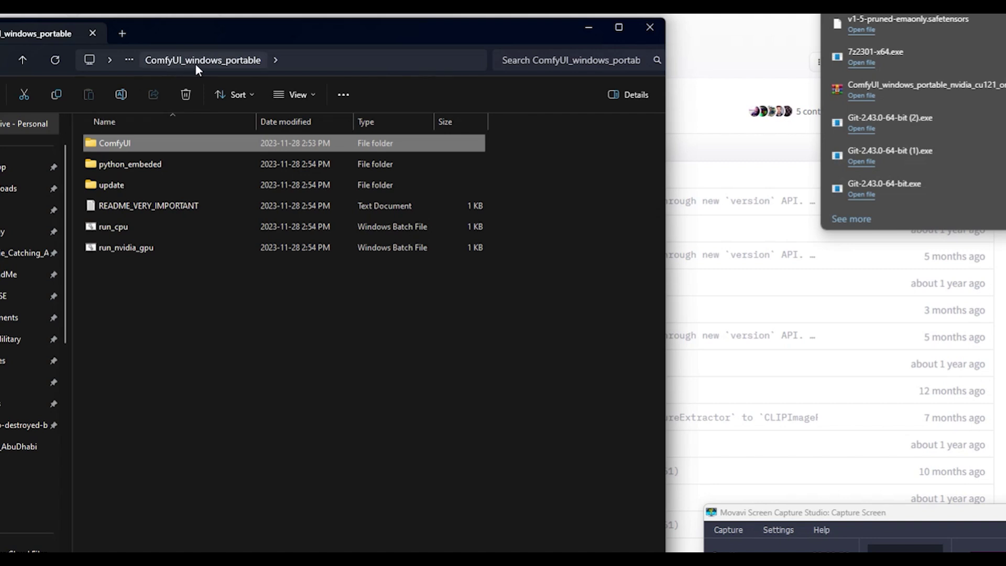
click(105, 284)
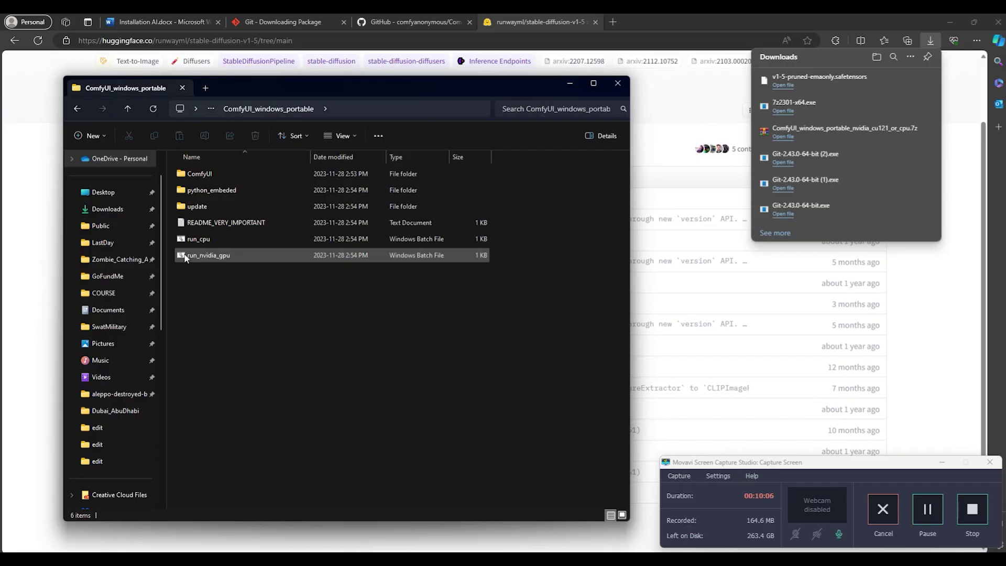
double_click(204, 255)
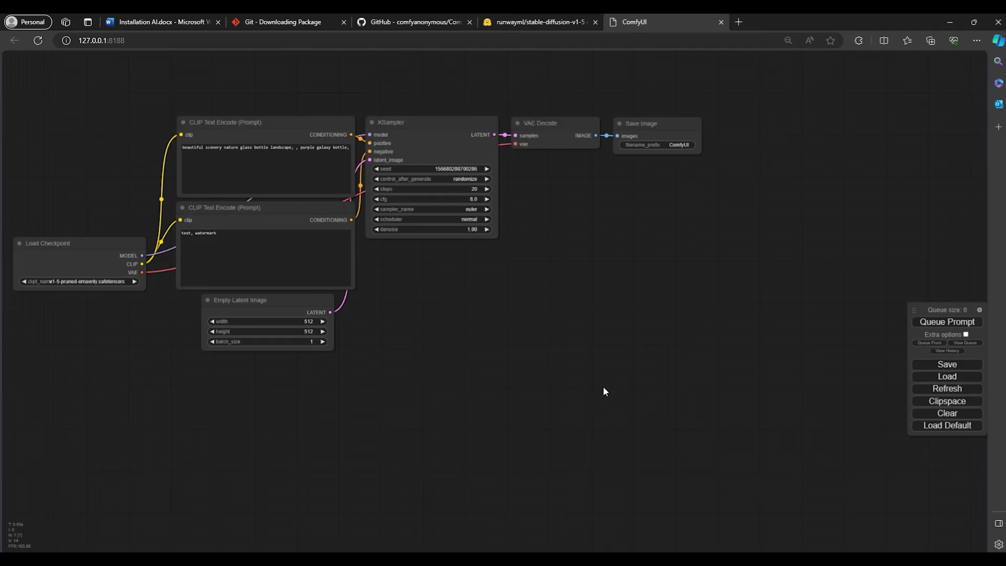
- Queue the default workflow to generate a test image and inspect the picture in the Save Image node
scroll(366, 419, up, 3)
drag(371, 406, 468, 480)
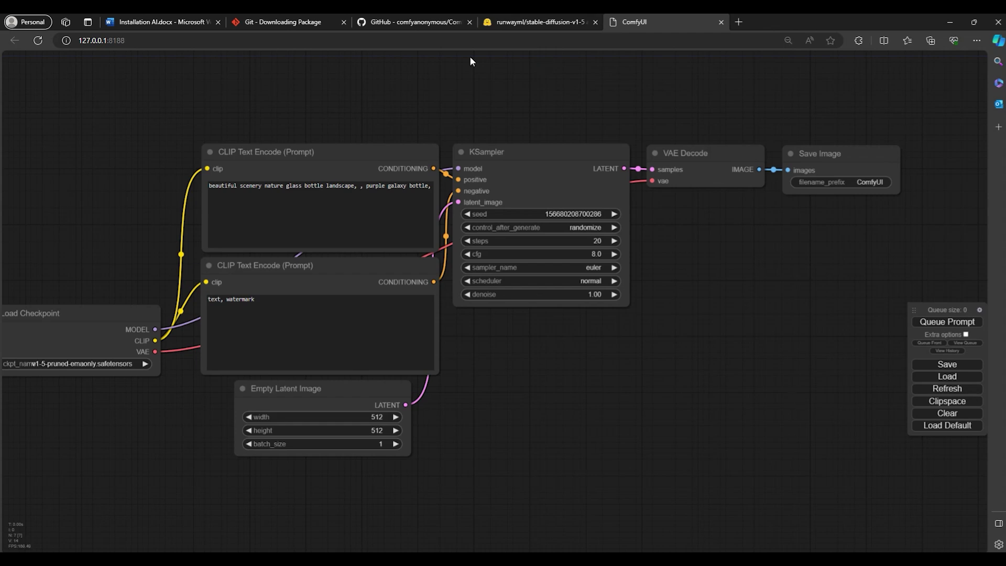
drag(561, 426, 575, 414)
scroll(576, 414, down, 2)
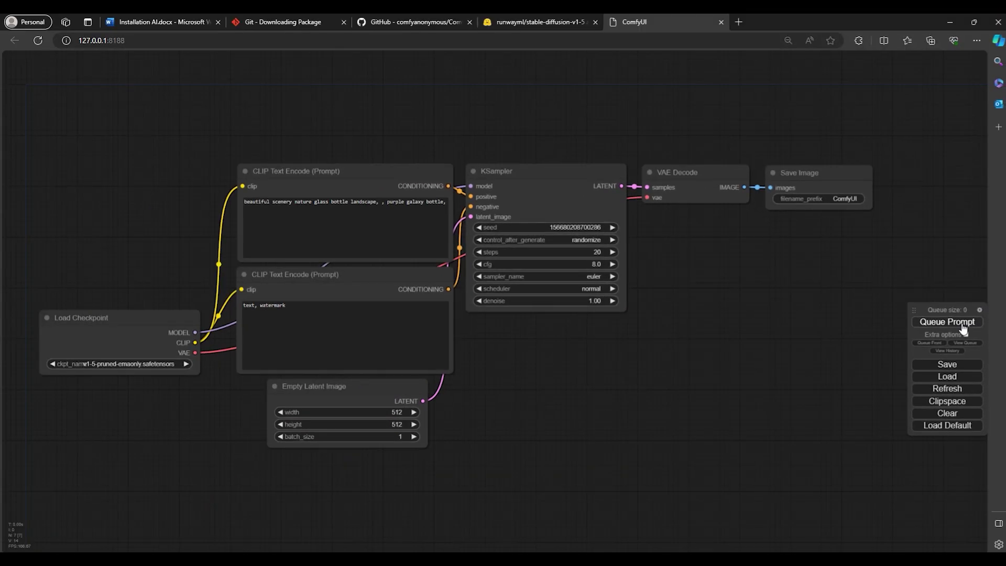
click(948, 322)
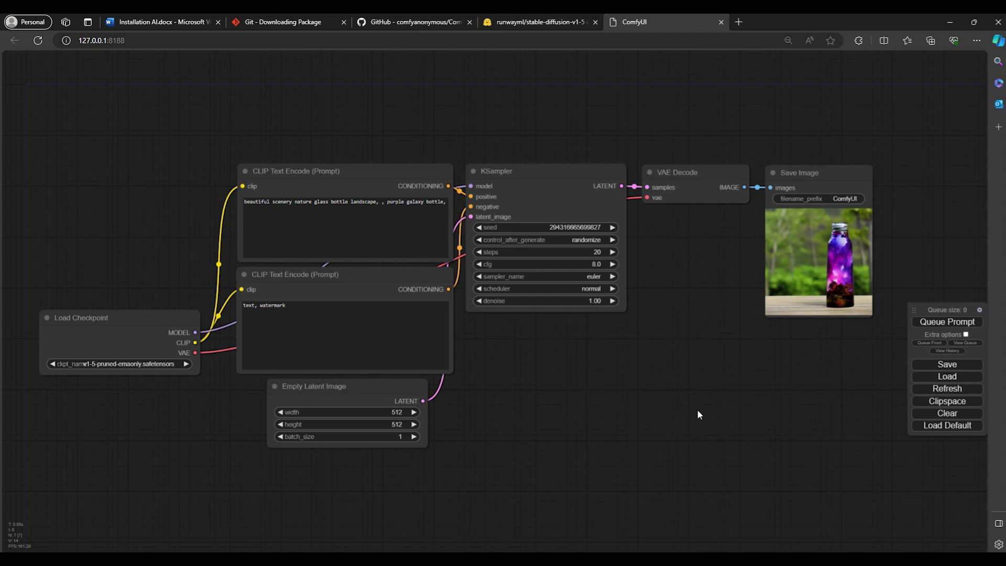
scroll(697, 410, up, 8)
drag(594, 430, 562, 462)
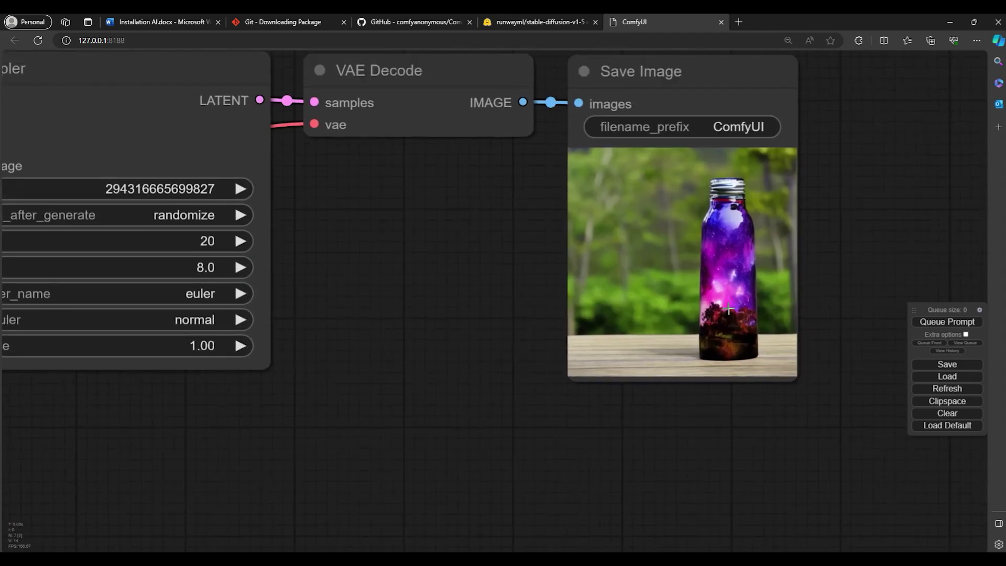
scroll(562, 364, down, 5)
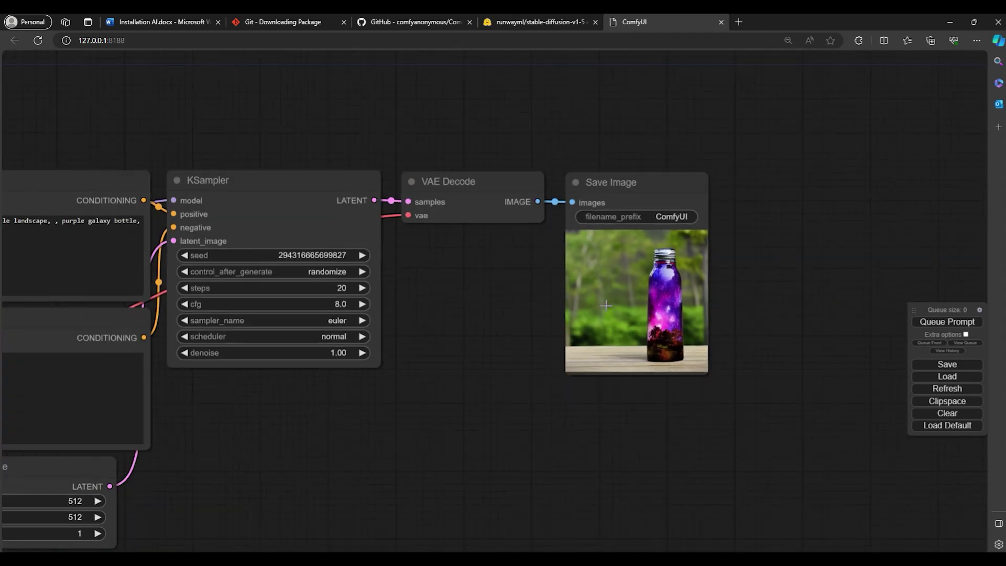
- Choose v1-5-pruned-emaonly.safetensors in the Load Checkpoint node and open the Civitai models site in another browser tab
drag(361, 422, 699, 433)
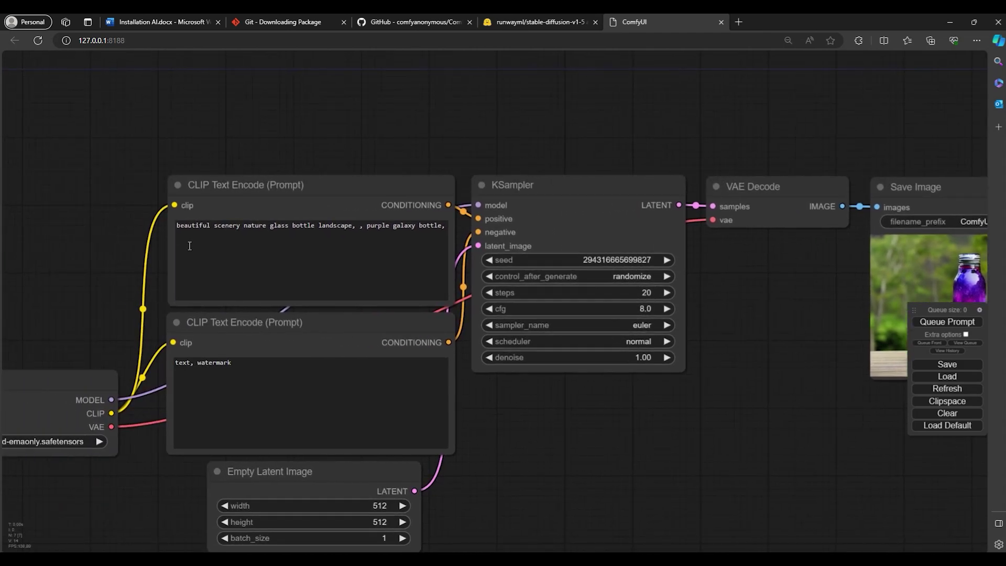
click(443, 226)
key(BackSpace)
scroll(552, 408, down, 2)
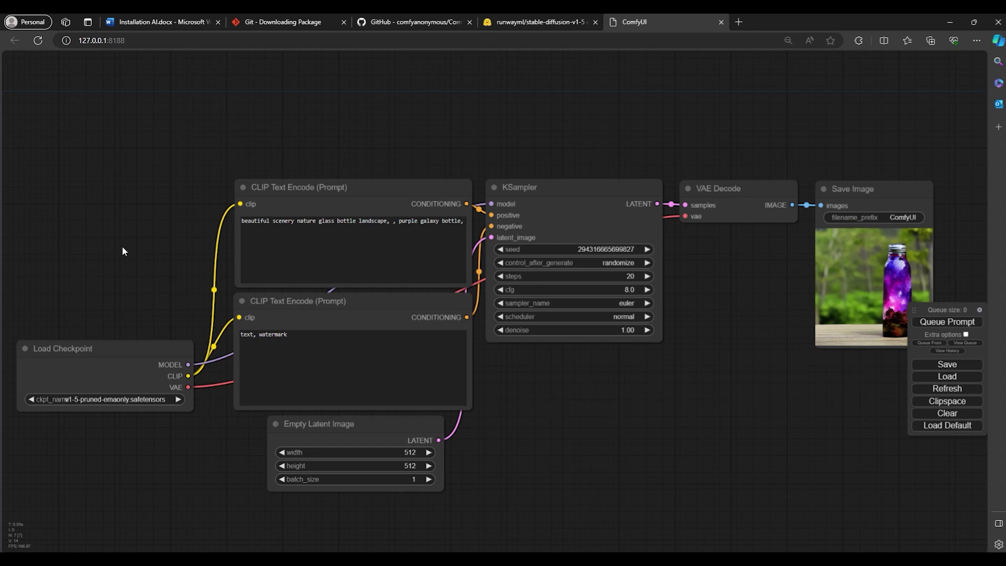
scroll(545, 448, up, 3)
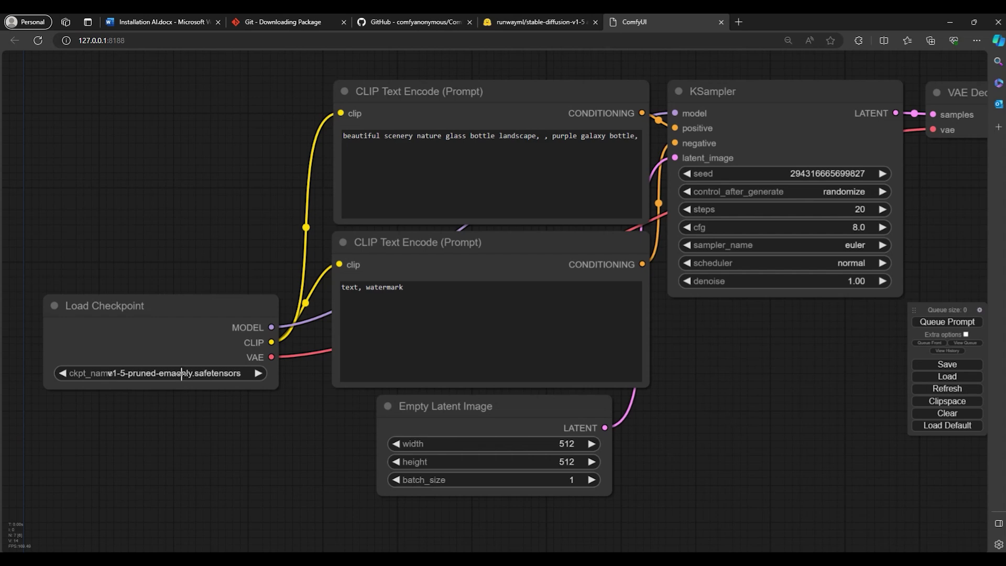
click(179, 375)
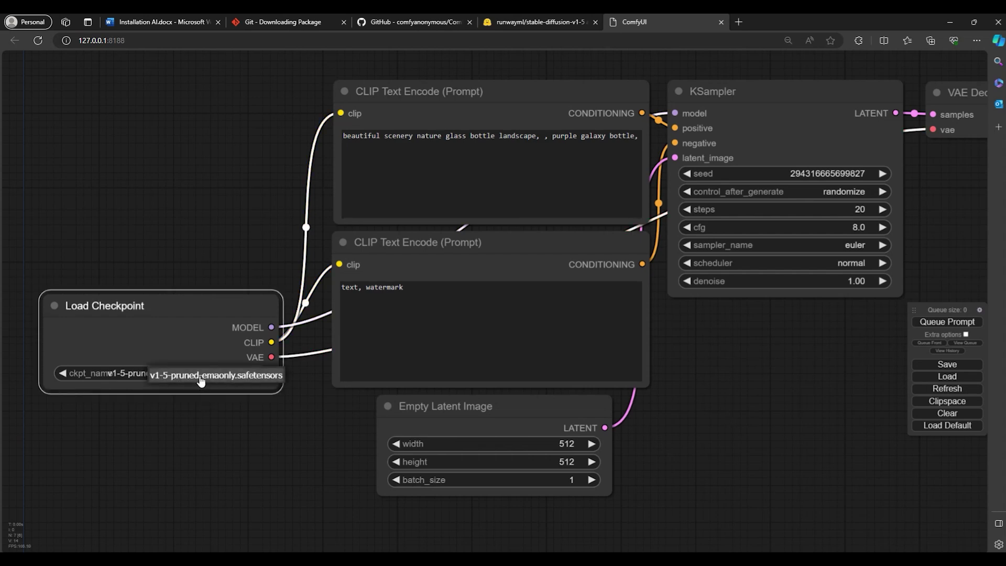
click(201, 380)
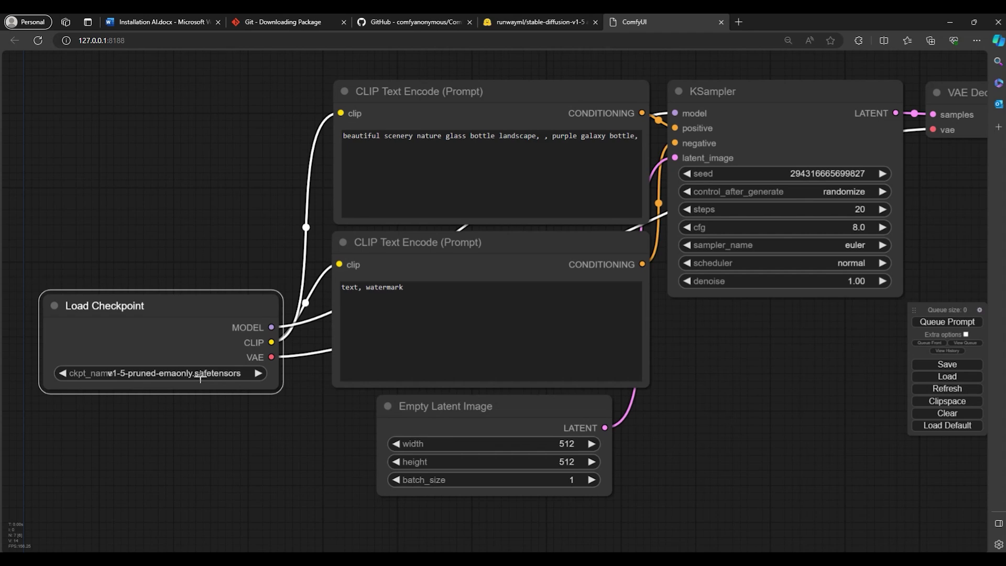
click(738, 21)
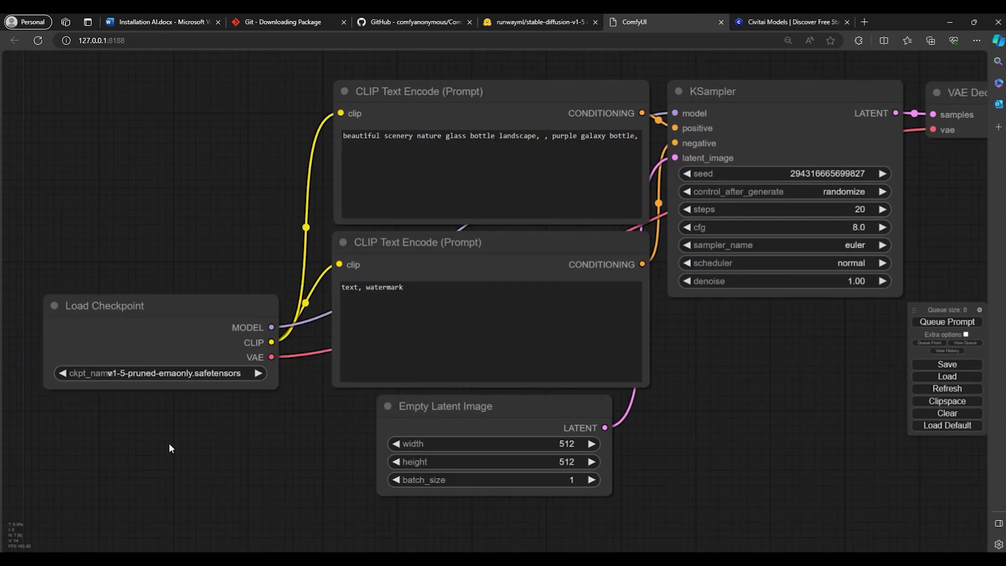
- Examine the default workflow's checkpoint loader, both text prompts, the Empty Latent Image size settings, the KSampler and the Save Image node
scroll(173, 377, down, 2)
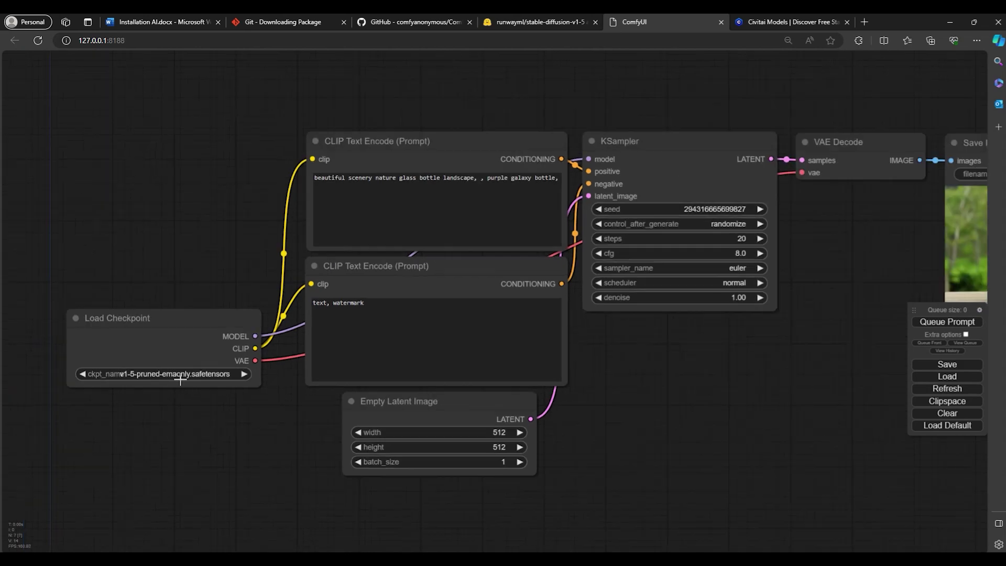
drag(318, 447, 273, 464)
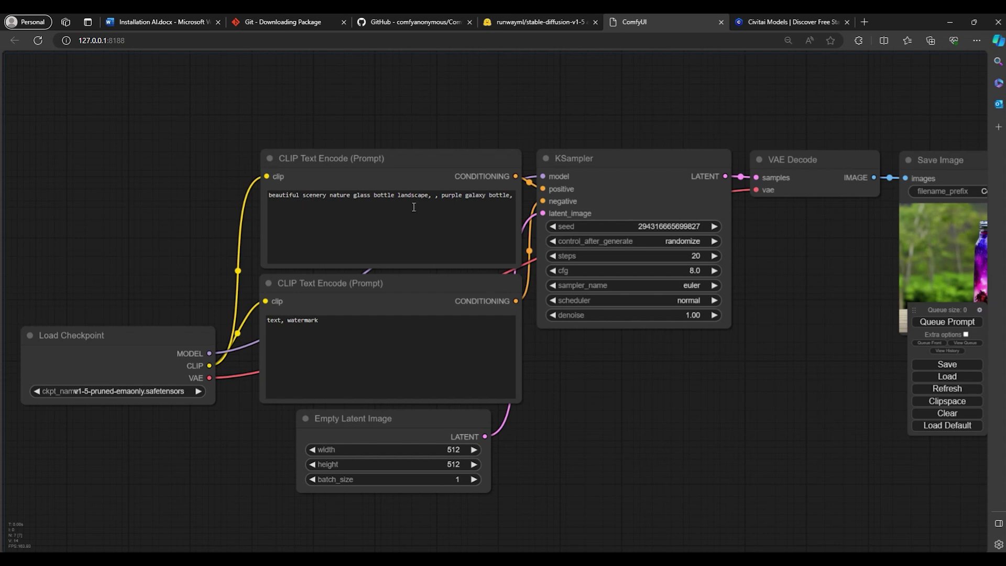
click(336, 324)
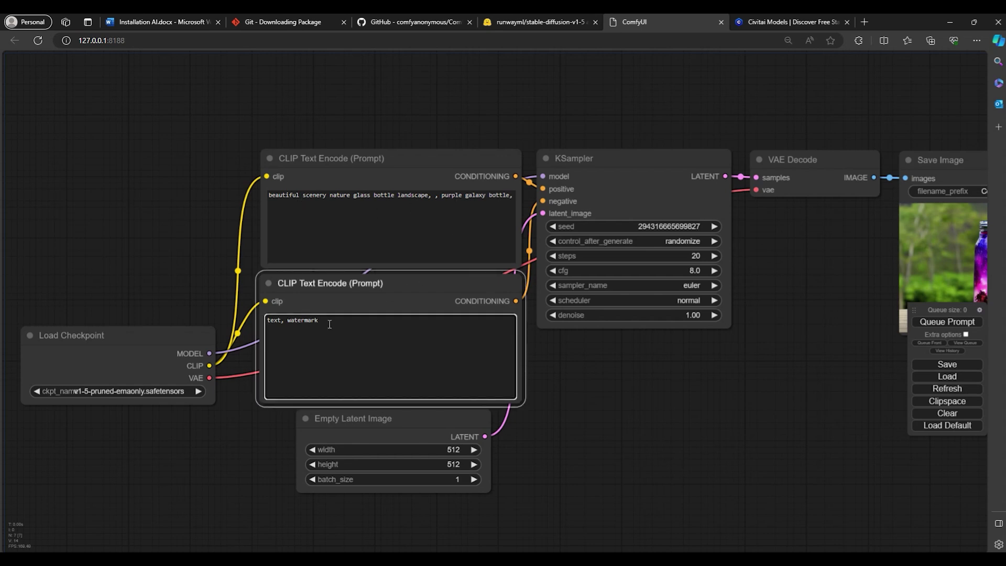
drag(584, 421, 554, 424)
click(386, 420)
scroll(412, 522, up, 1)
scroll(412, 524, up, 1)
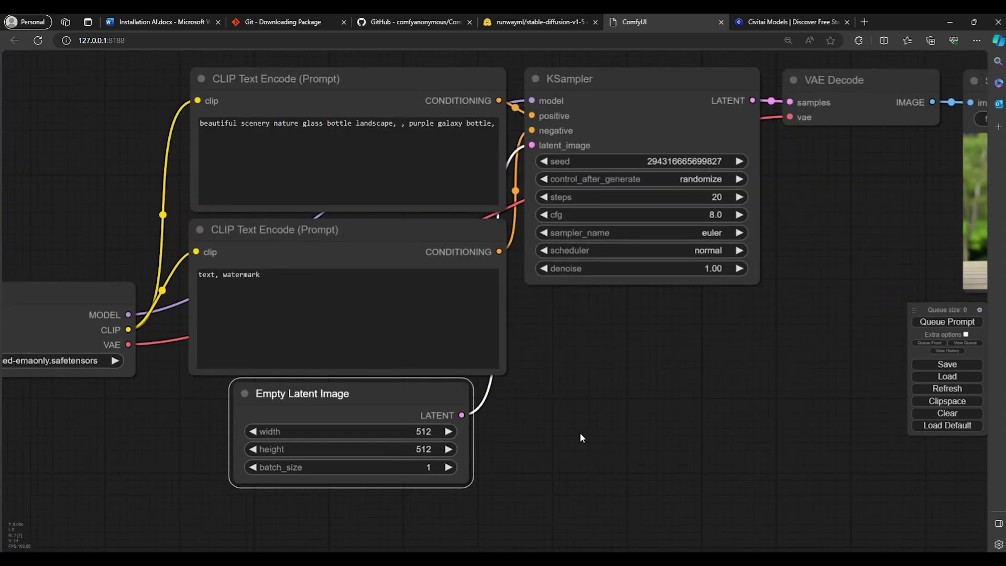
drag(580, 432, 515, 434)
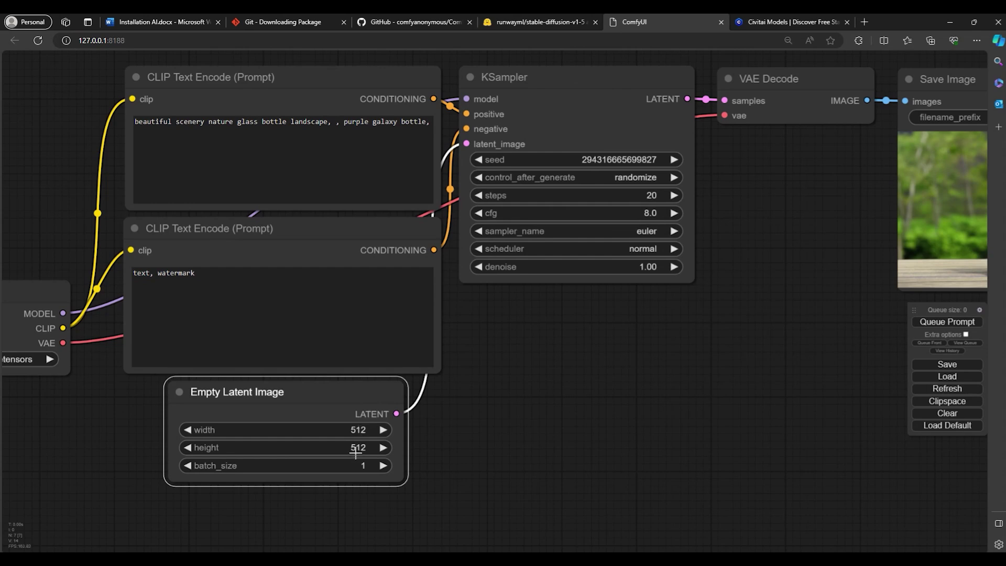
drag(541, 407, 377, 394)
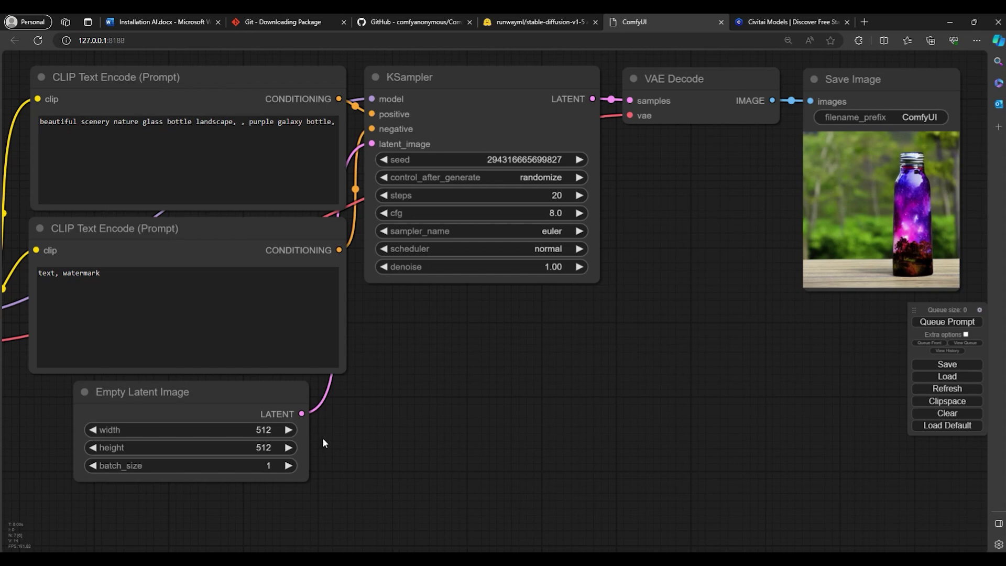
drag(329, 439, 468, 443)
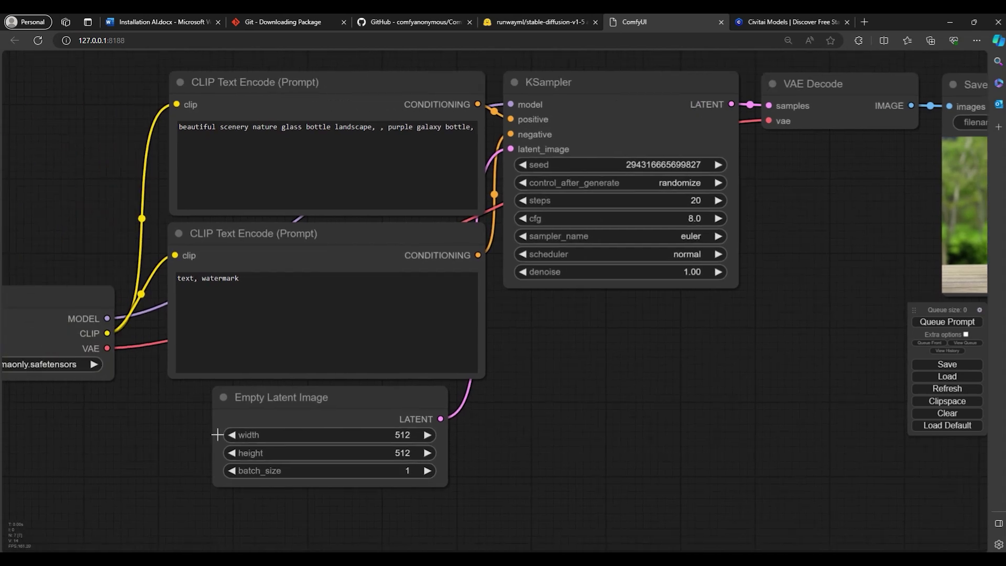
drag(116, 438, 136, 438)
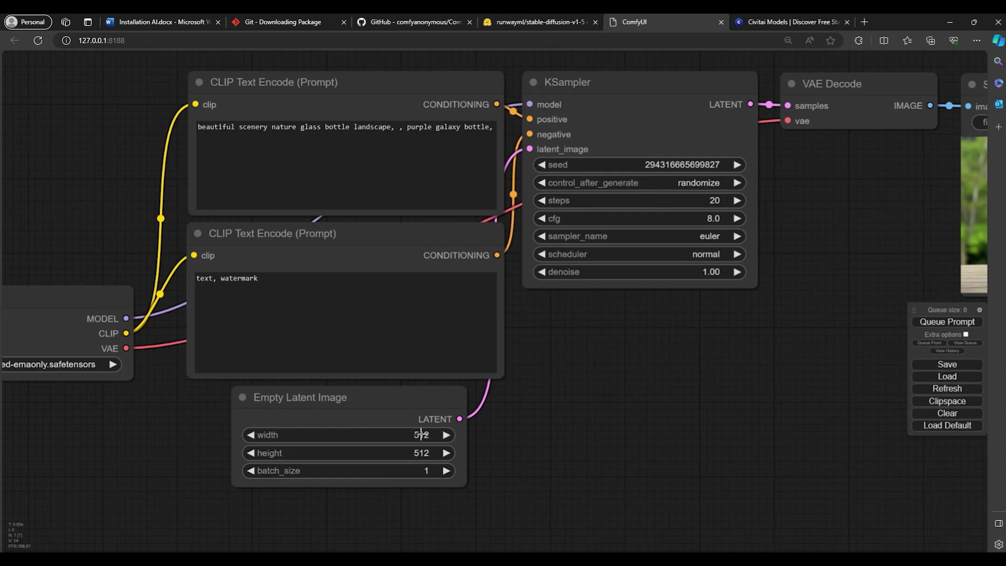
drag(30, 384, 103, 385)
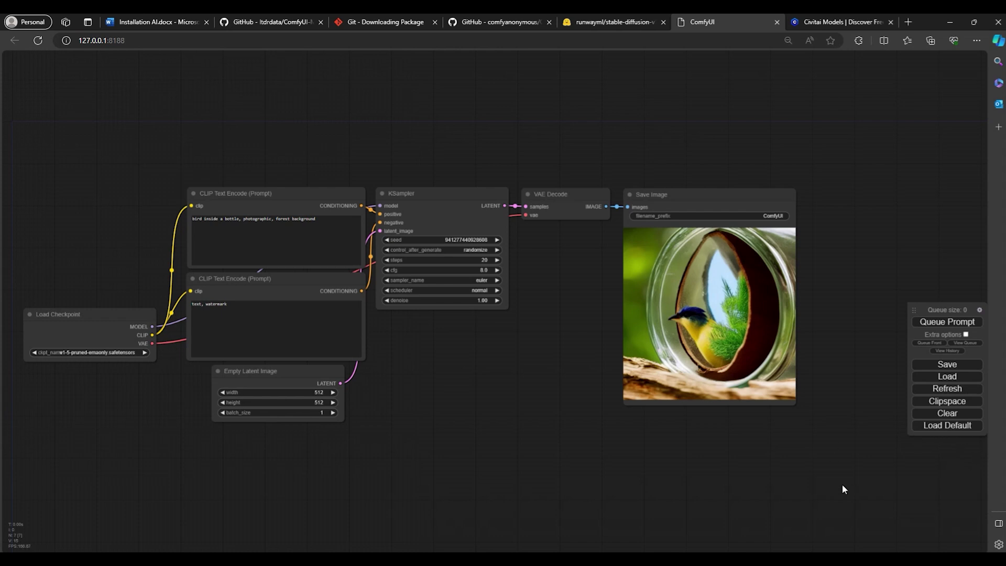
key(alt+Tab)
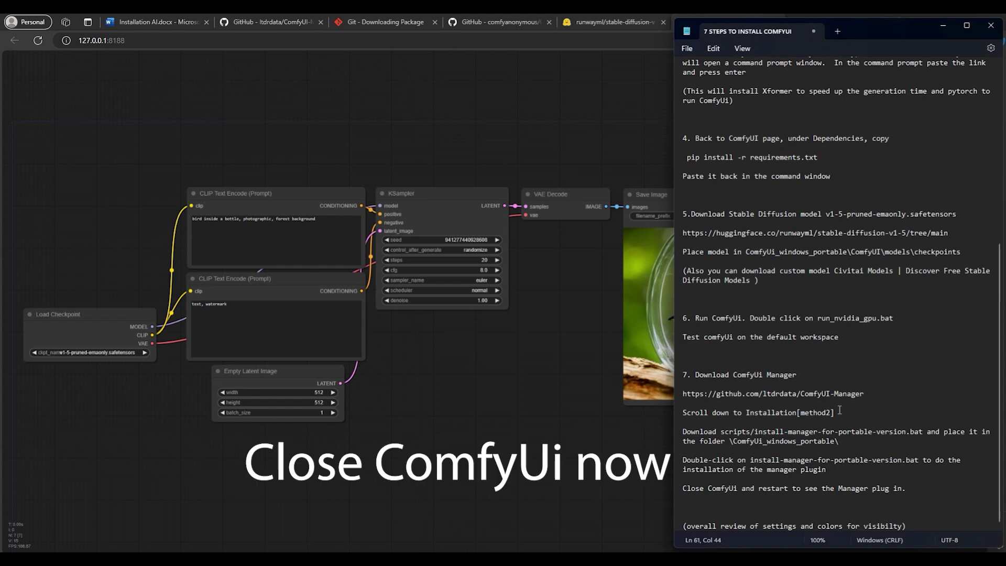
drag(864, 394, 683, 393)
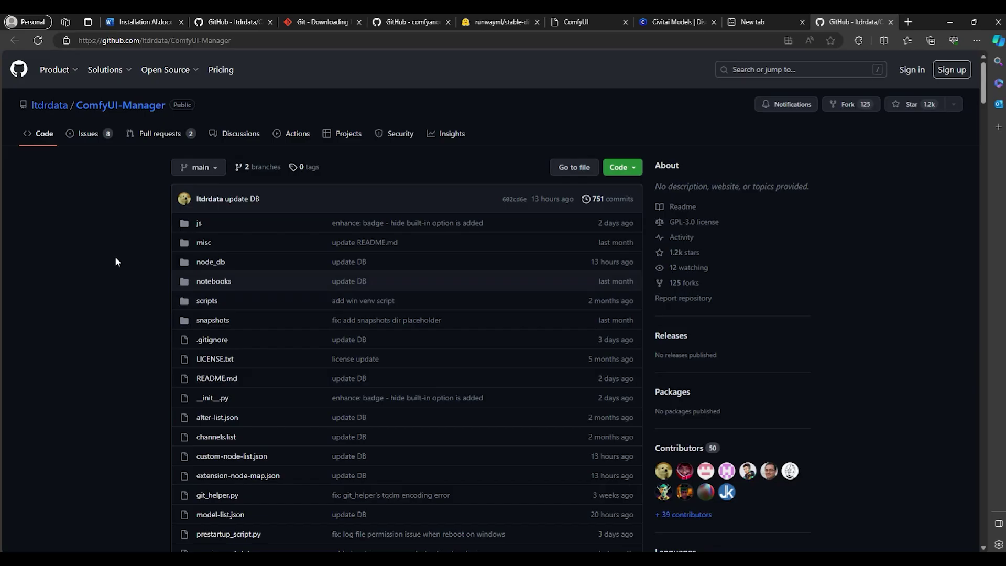
scroll(118, 256, down, 10)
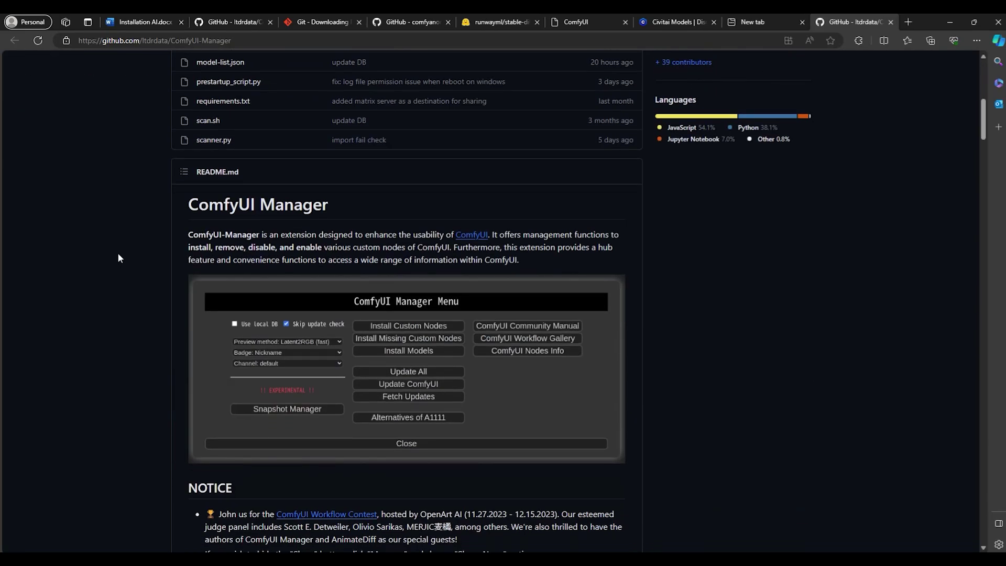
scroll(117, 257, down, 4)
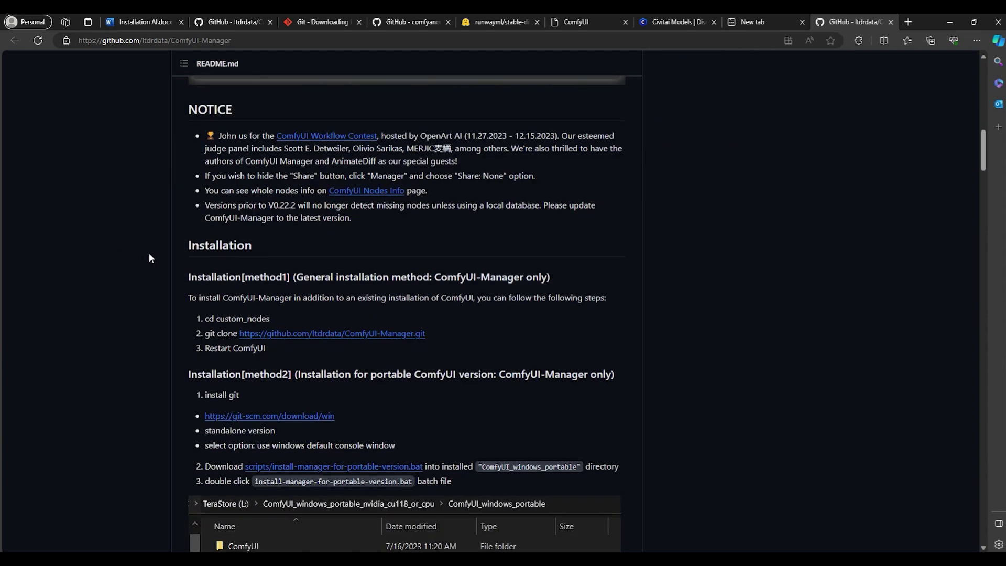
scroll(728, 320, up, 3)
scroll(728, 320, down, 2)
scroll(729, 322, down, 3)
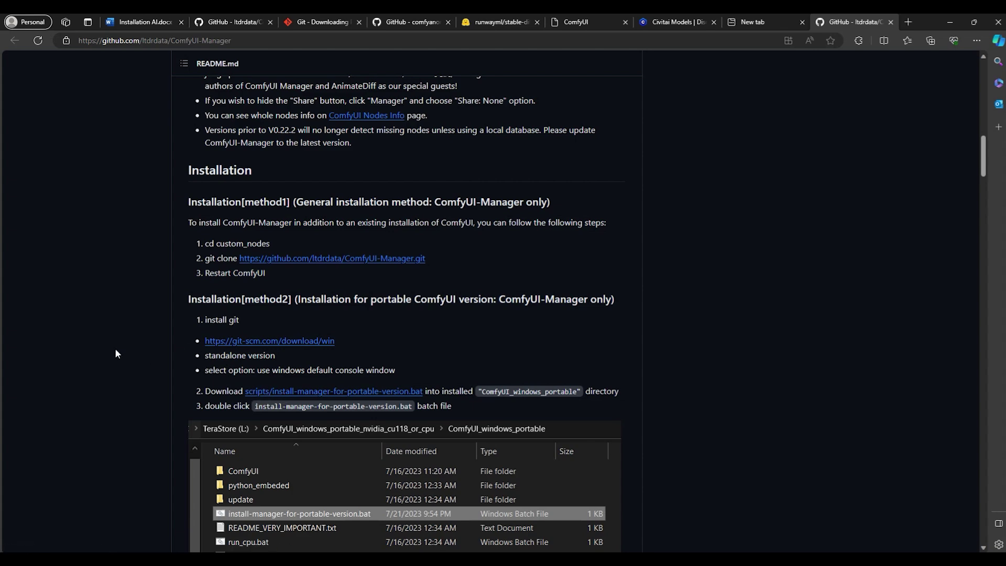
scroll(122, 358, down, 1)
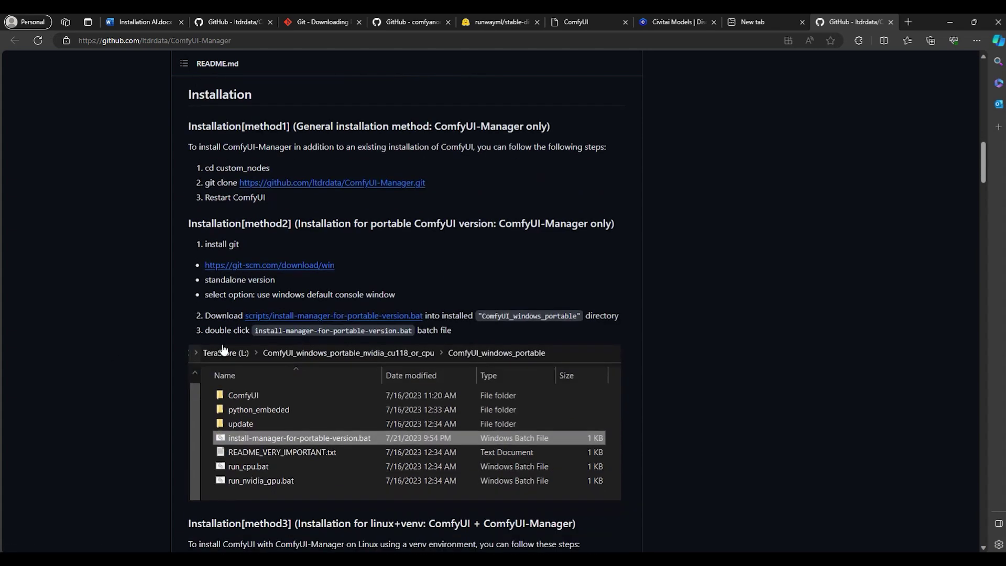
click(338, 316)
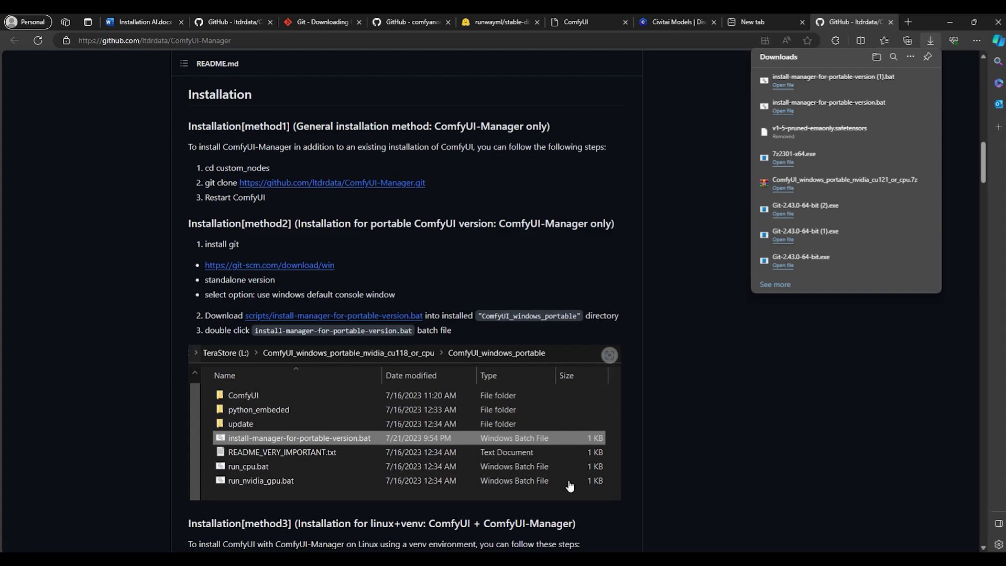
- Cut install-manager-for-portable-version from Downloads for the ComfyUI_windows_portable folder and run the batch file there
mouse_move(570, 516)
click(514, 474)
right_click(360, 218)
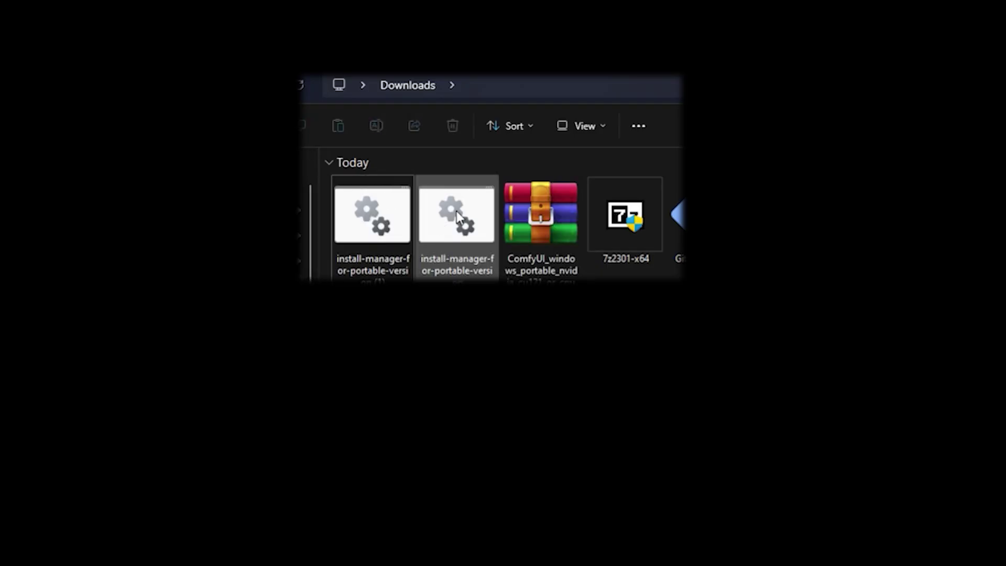
right_click(457, 211)
click(475, 232)
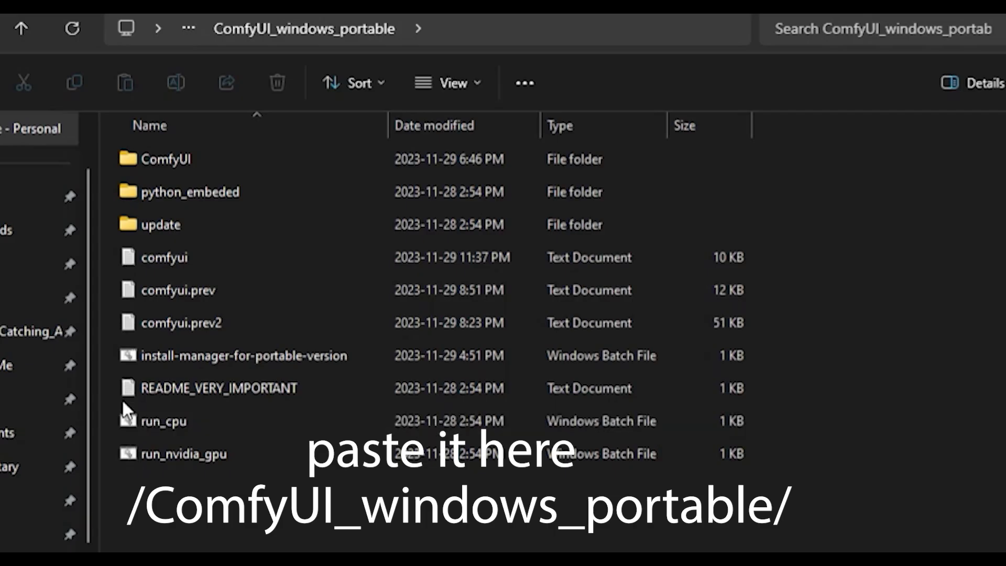
double_click(124, 354)
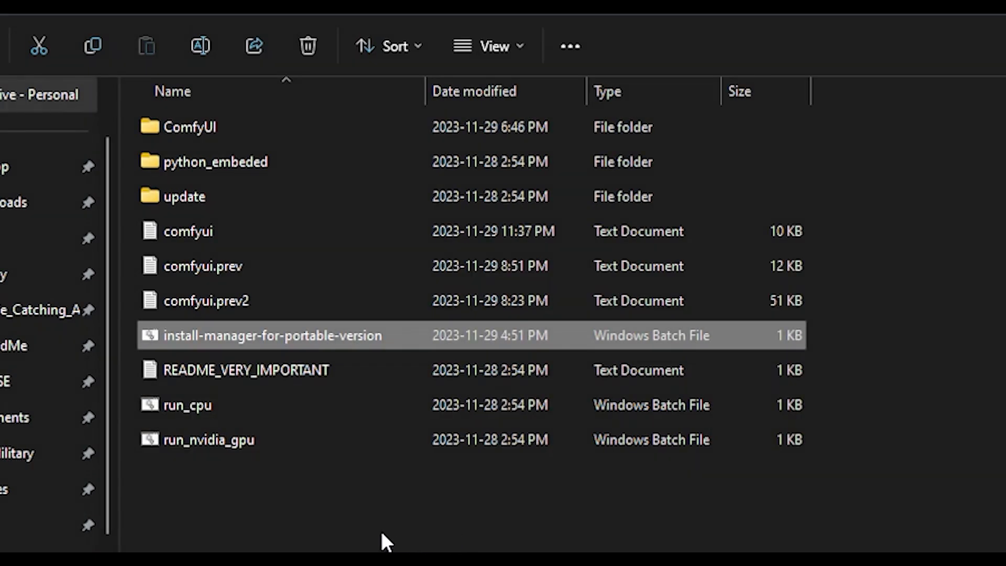
- Restart ComfyUI with run_nvidia_gpu and look over the default workflow on the canvas
click(152, 482)
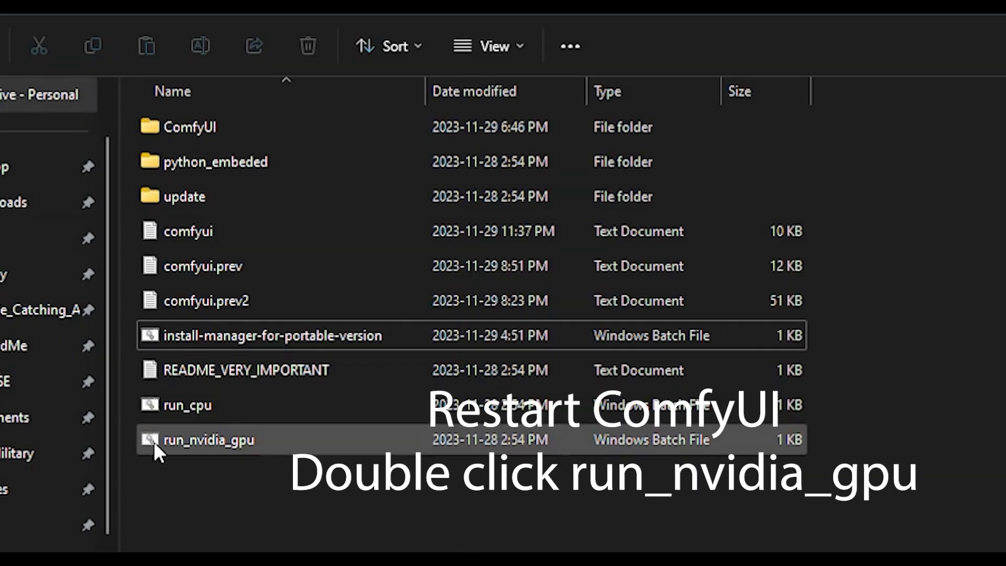
double_click(153, 442)
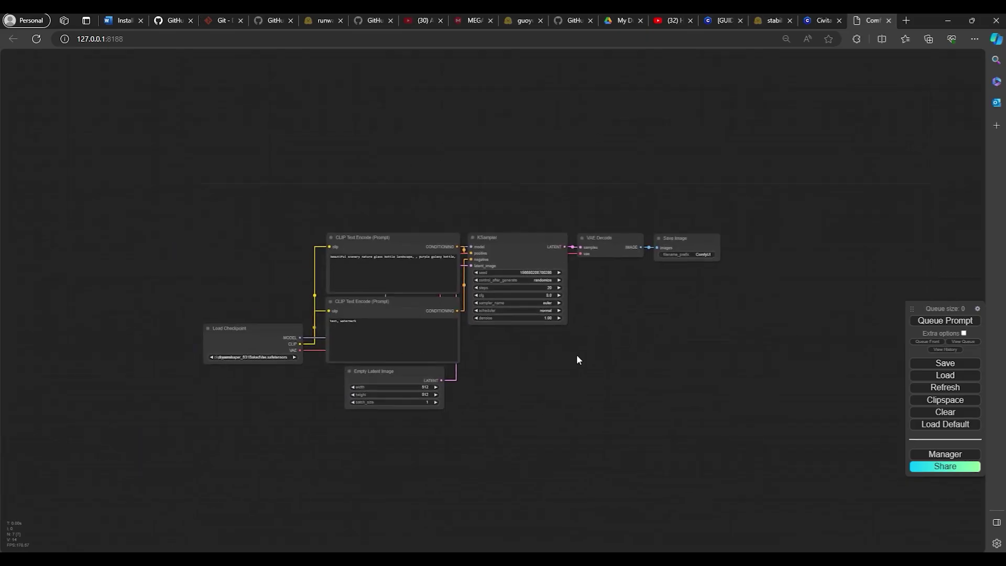
scroll(577, 359, up, 4)
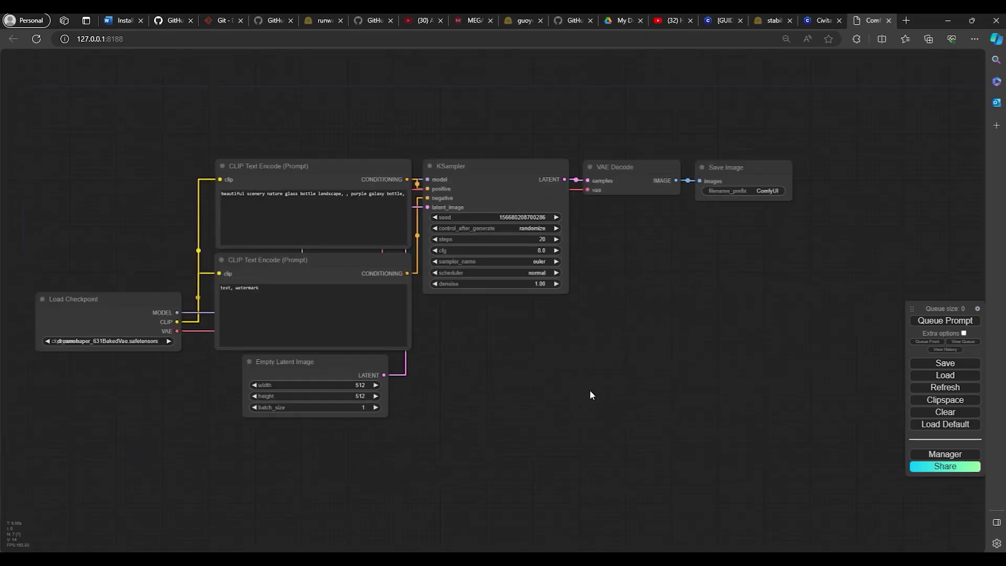
drag(557, 388, 636, 394)
drag(659, 325, 643, 325)
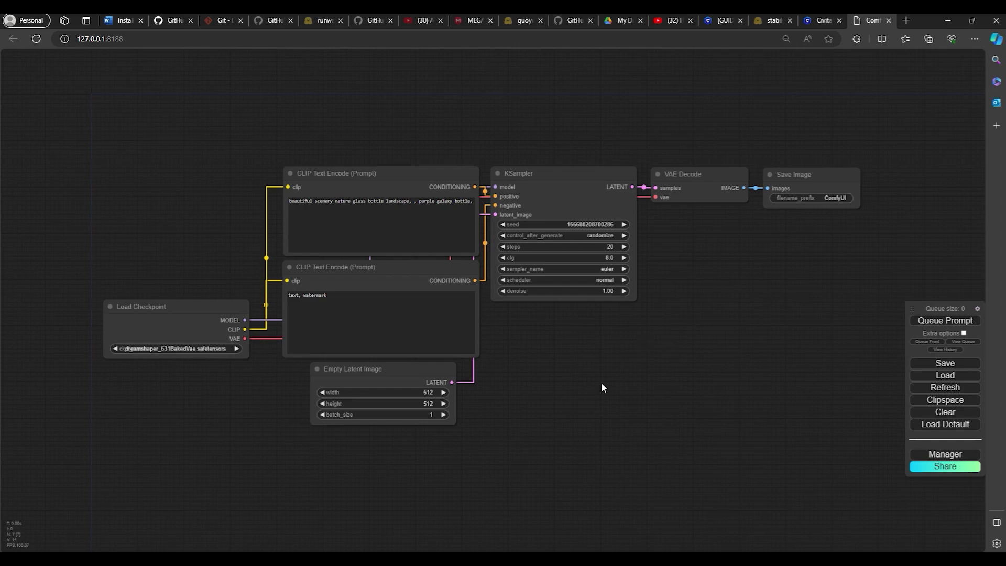
- Load the Comfyroll_Intermediate_SDXL_Template_Styler_v5_0 workflow from Downloads onto the canvas and dismiss the missing-nodes message
click(512, 519)
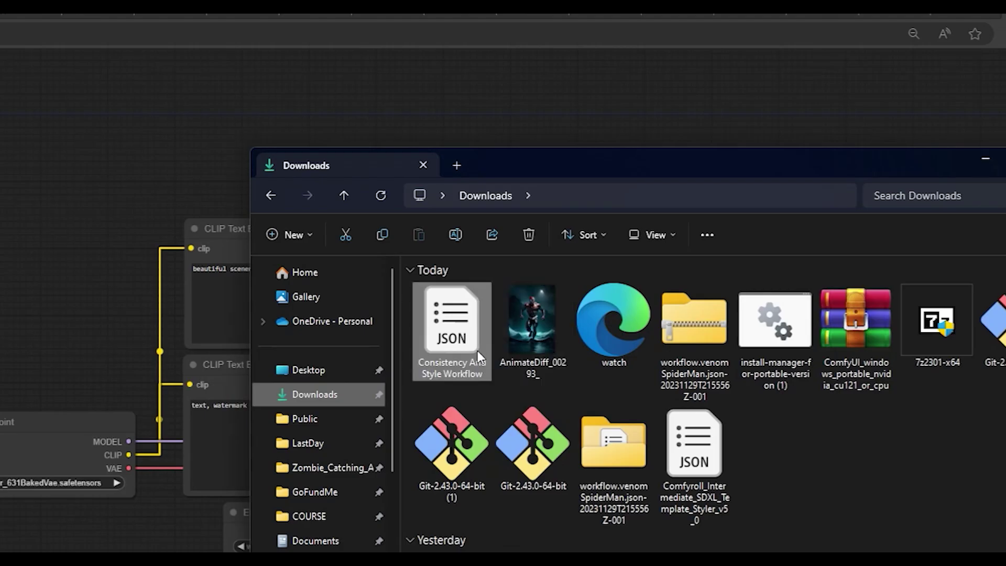
click(381, 197)
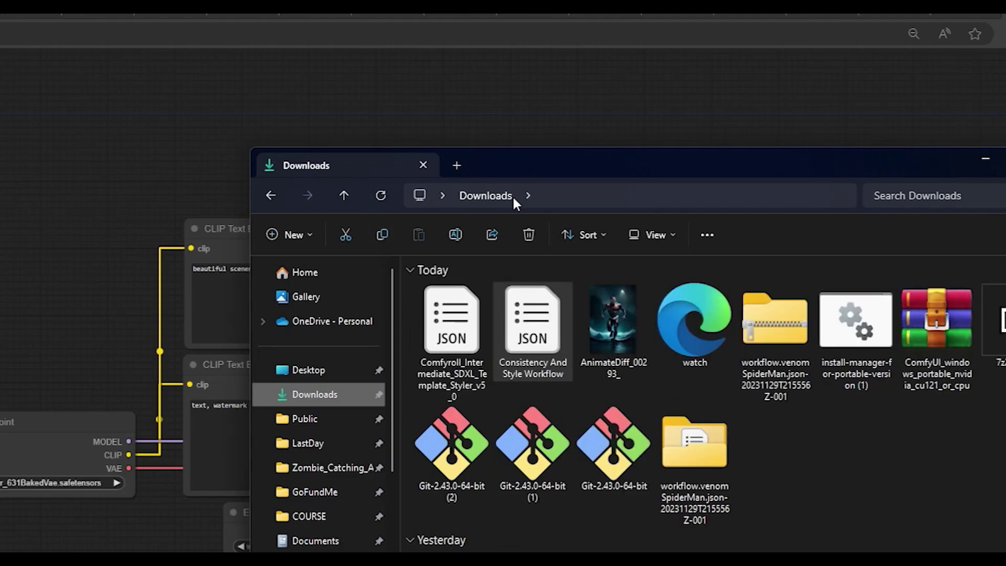
drag(587, 167, 765, 141)
drag(632, 309, 237, 469)
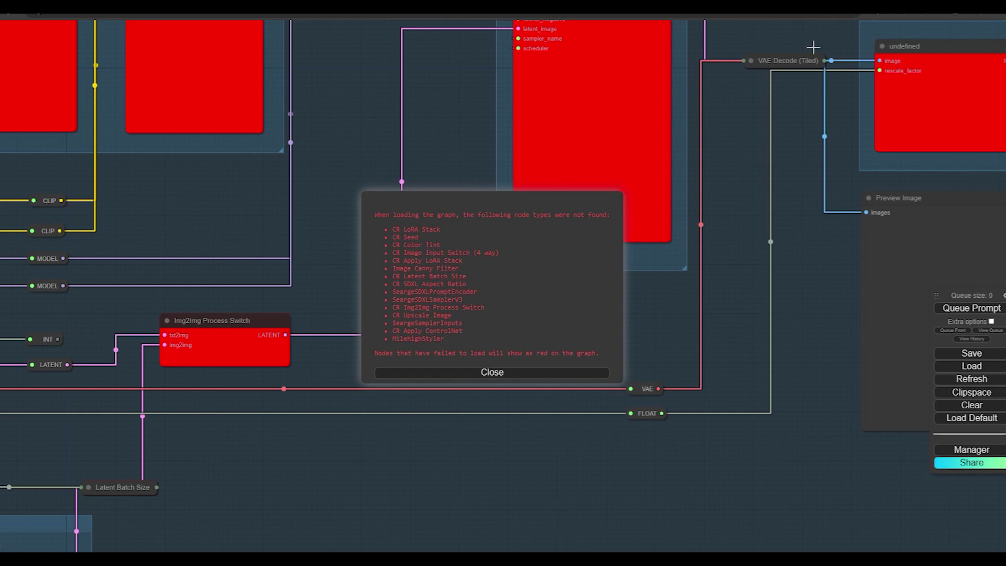
scroll(244, 377, down, 5)
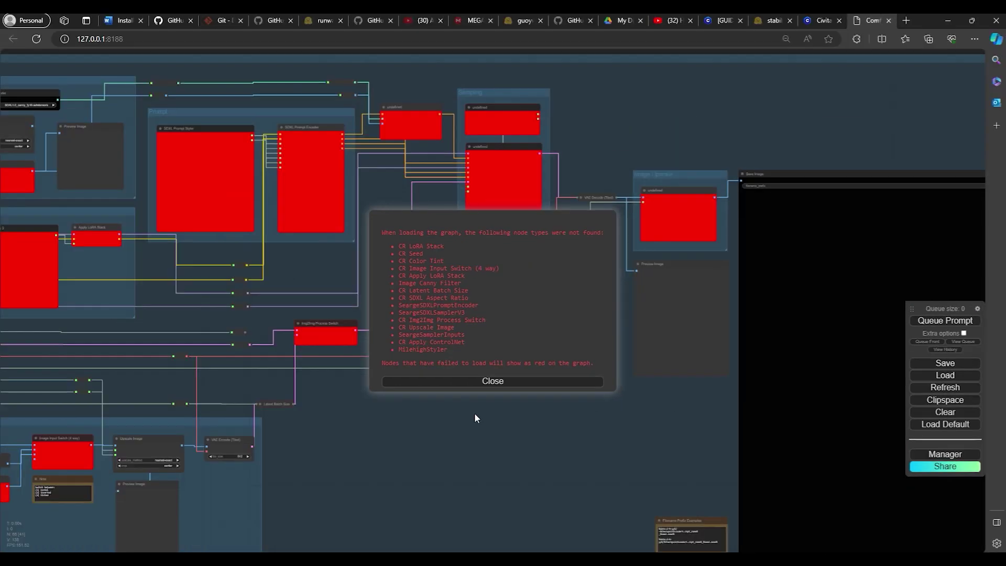
click(478, 382)
- Review the workflow's missing custom nodes in the ComfyUI Manager, close the Manager and examine the red nodes
click(945, 454)
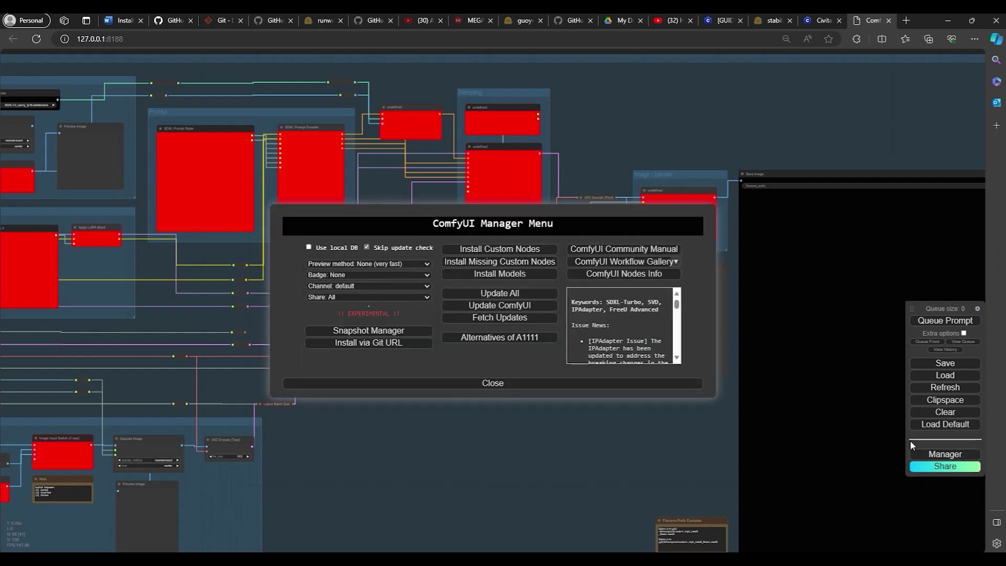
click(513, 262)
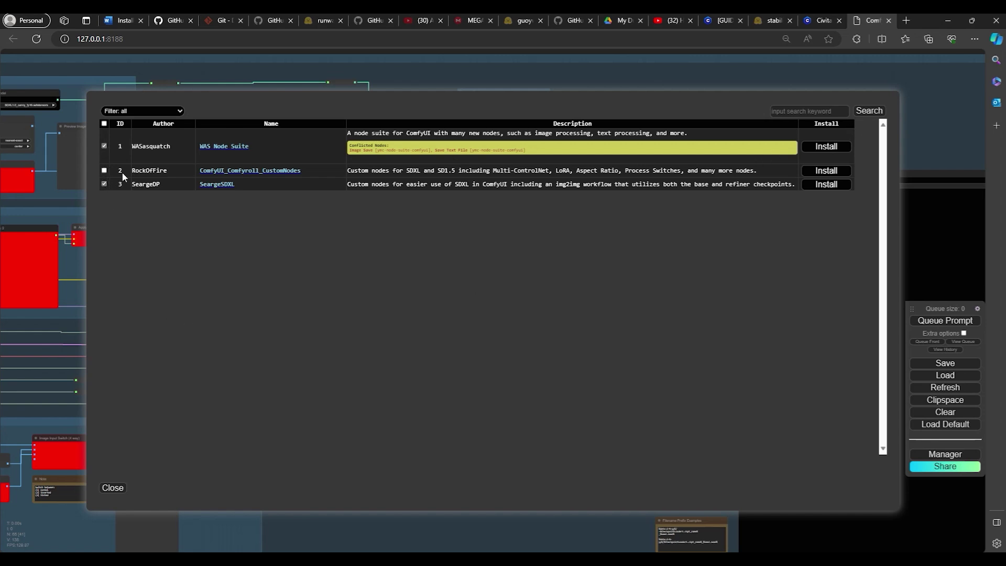
click(113, 488)
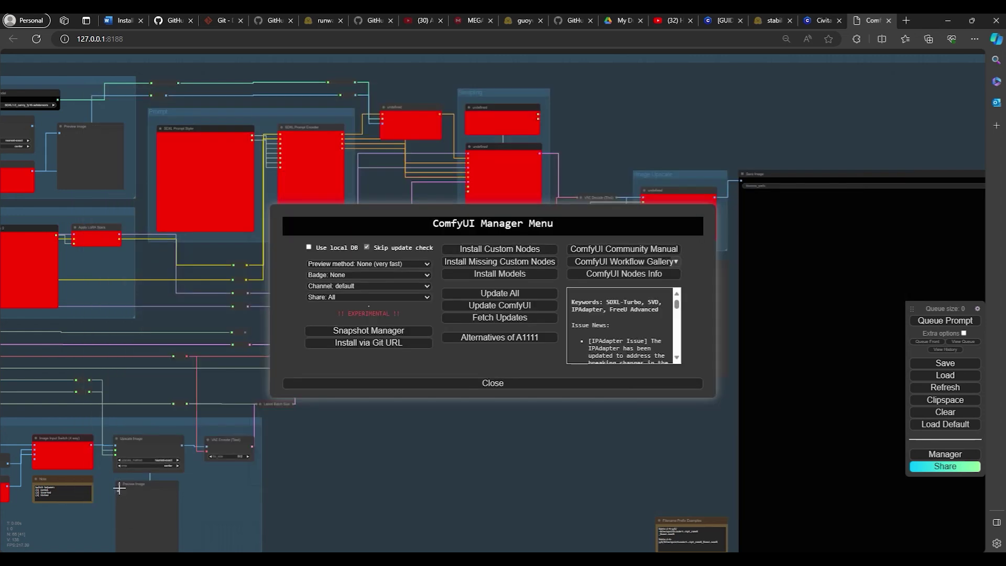
click(457, 384)
scroll(432, 433, down, 3)
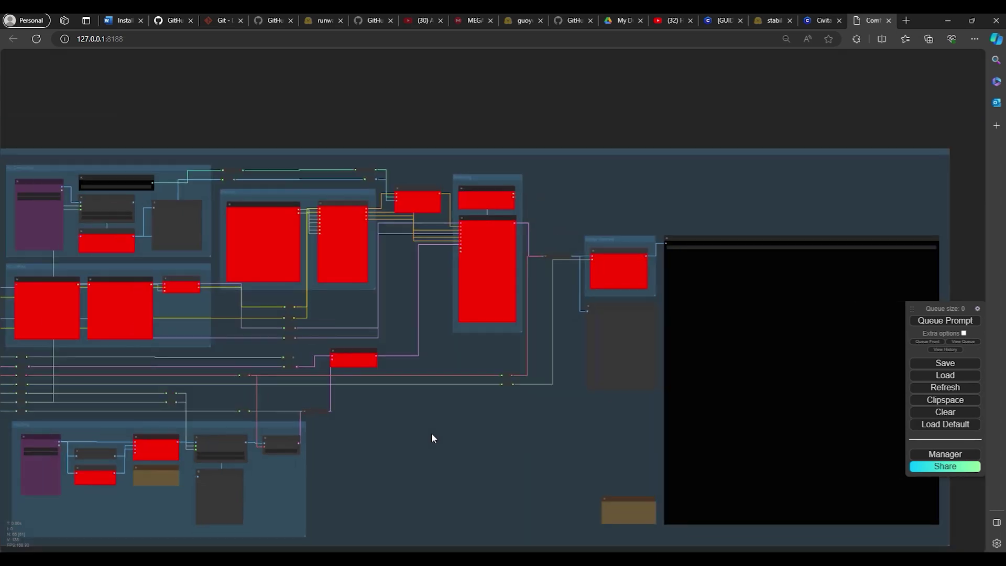
scroll(593, 391, up, 2)
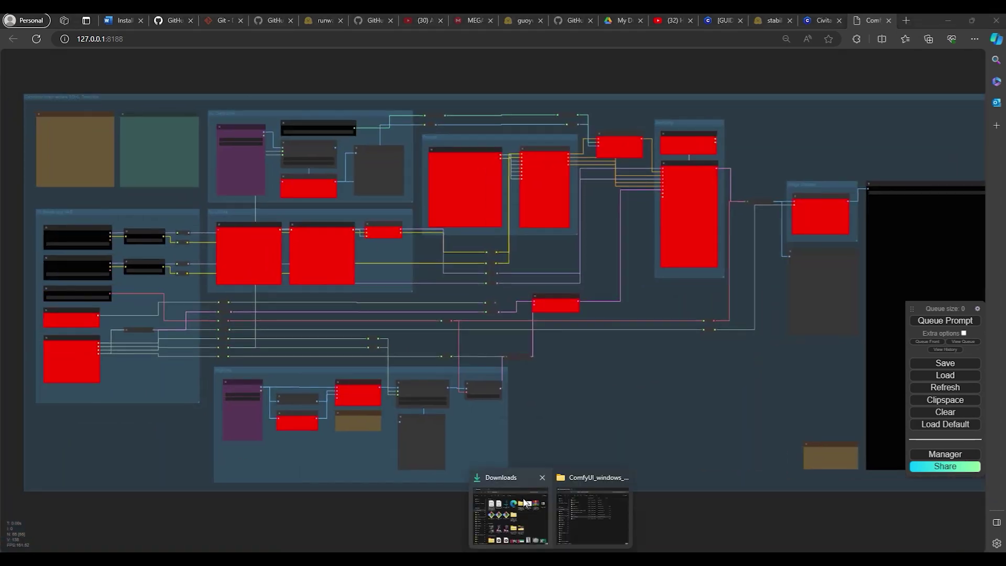
- Load workflow.venomSpiderMan from its extracted folder in Downloads onto the canvas and open the ComfyUI Manager Menu
click(512, 516)
drag(645, 21, 466, 25)
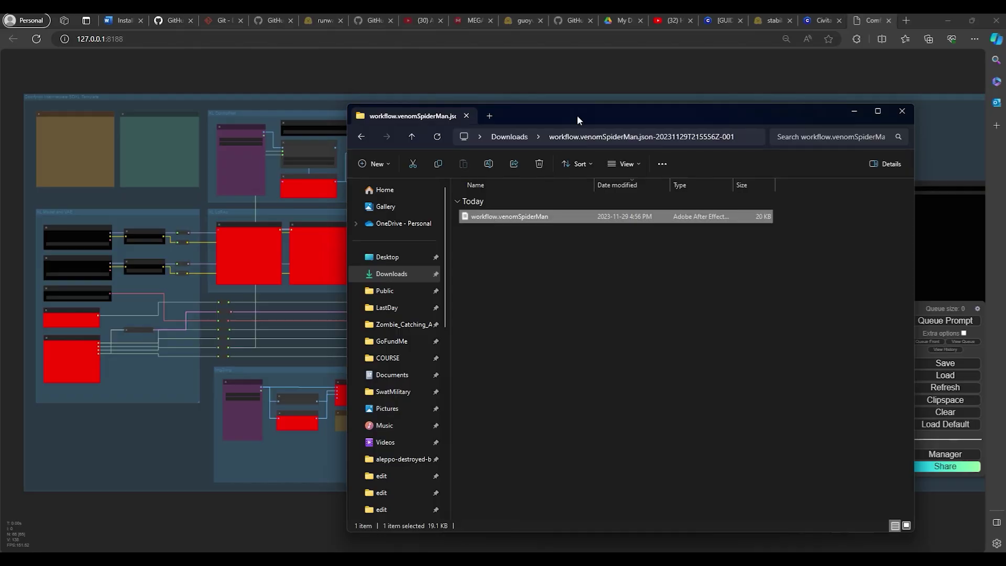
drag(577, 115, 683, 114)
drag(624, 208, 311, 500)
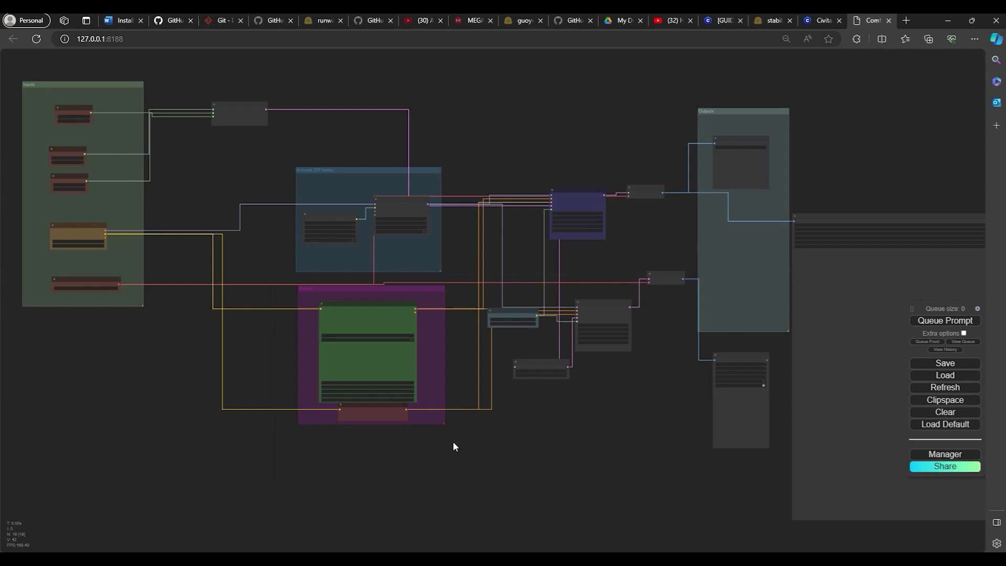
click(948, 456)
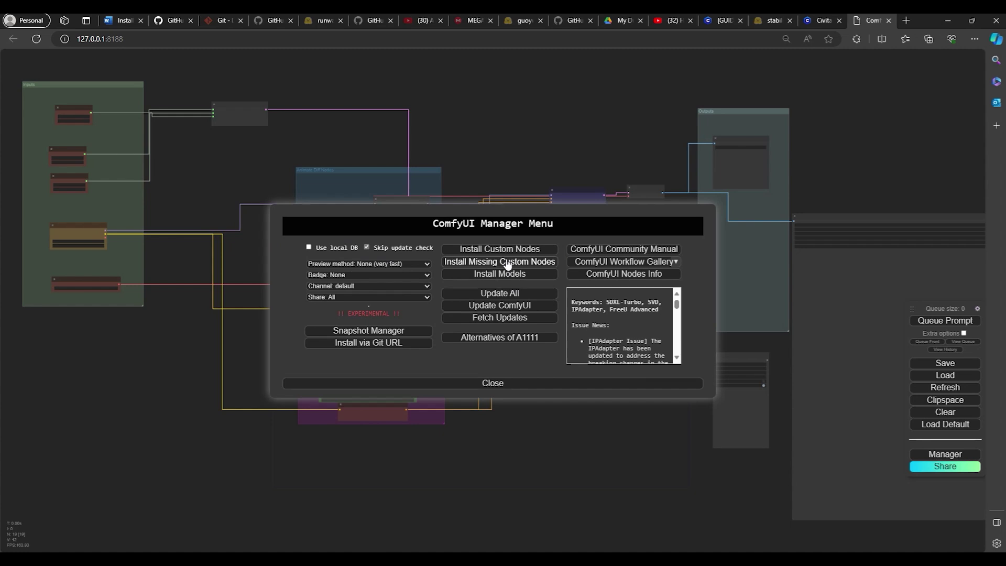
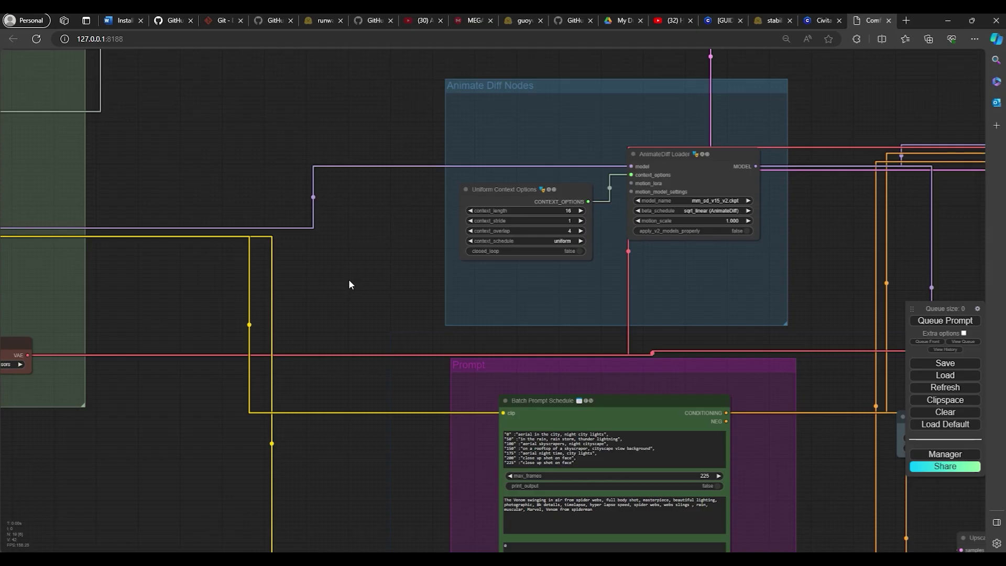
- Check the workflow's loader nodes and download mm_sd_v15_v2.ckpt and vae-ft-mse-840000-ema-pruned.safetensors from their Hugging Face repositories
drag(348, 279, 539, 278)
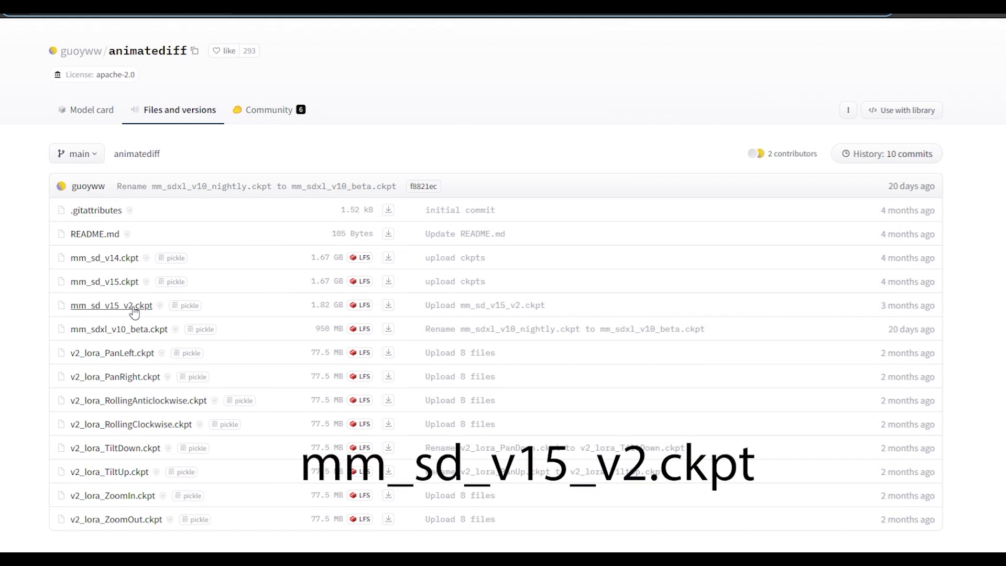
click(388, 305)
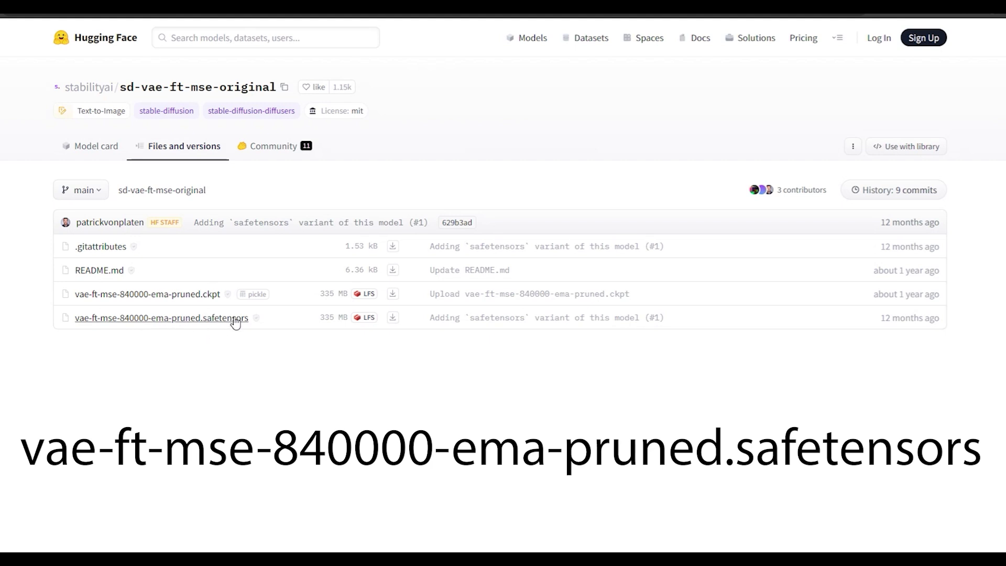
click(392, 318)
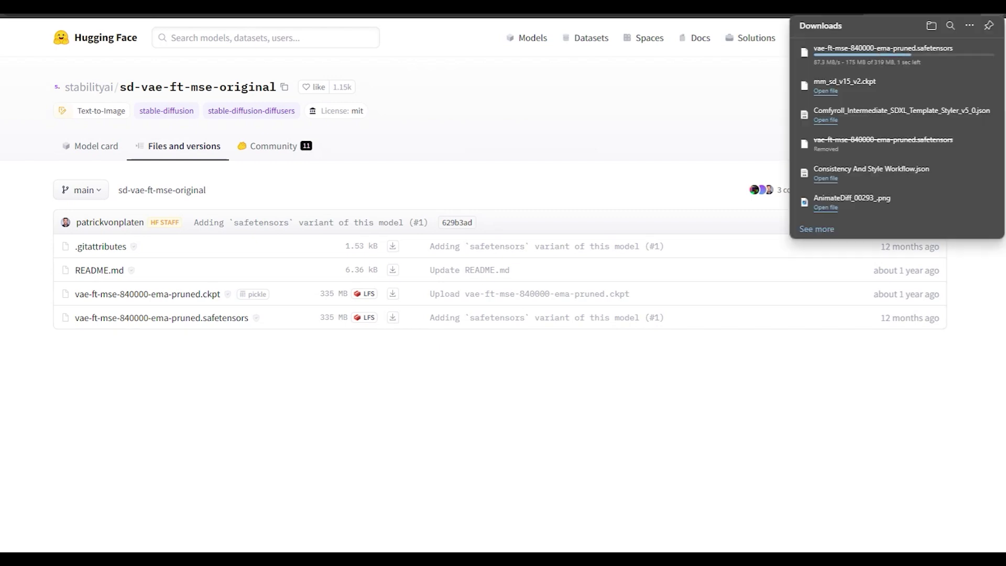
- Go to the Downloads folder in File Explorer and cut mm_sd_v15_v2.ckpt
mouse_move(562, 559)
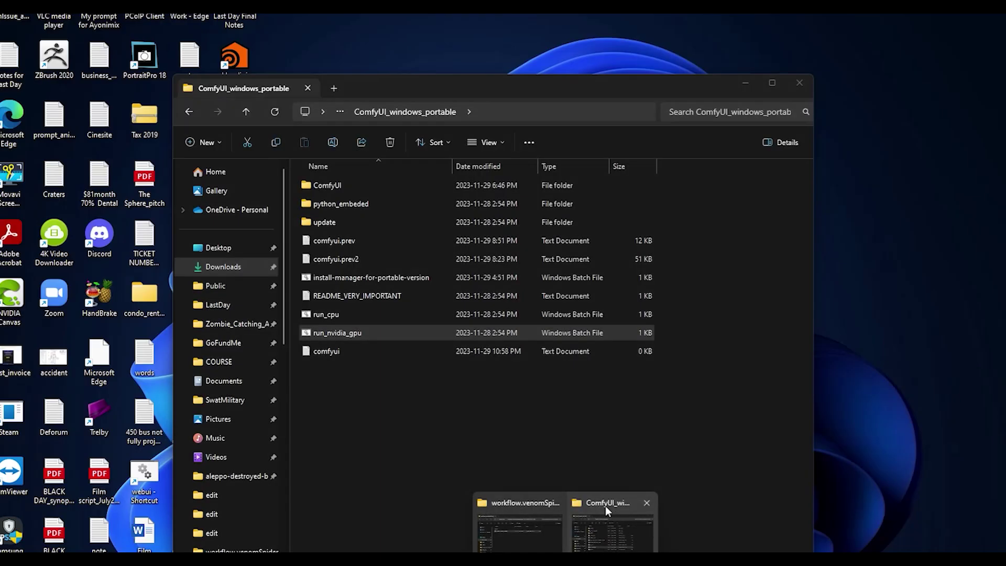
click(516, 516)
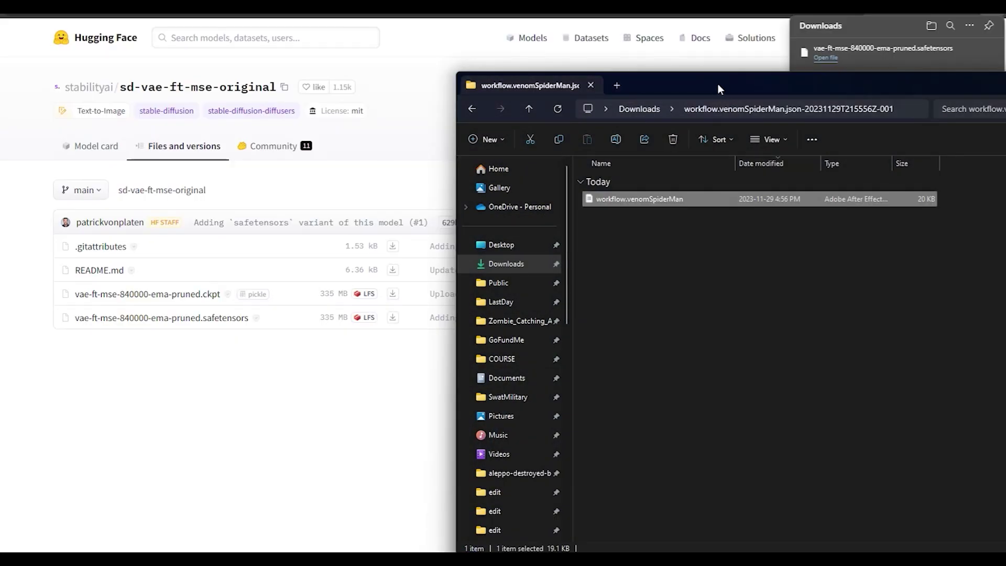
drag(718, 84, 644, 84)
click(456, 109)
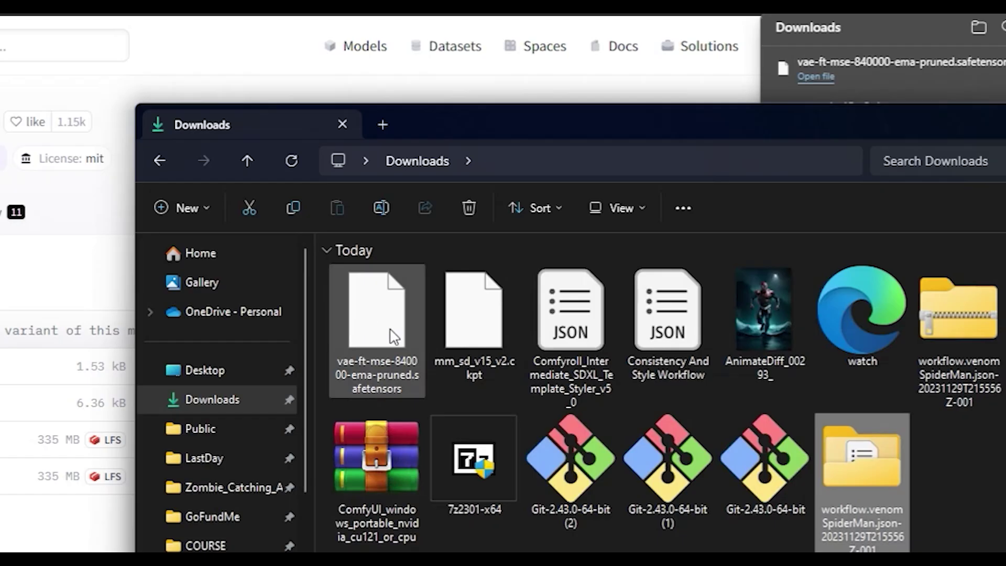
click(485, 335)
drag(562, 124, 482, 123)
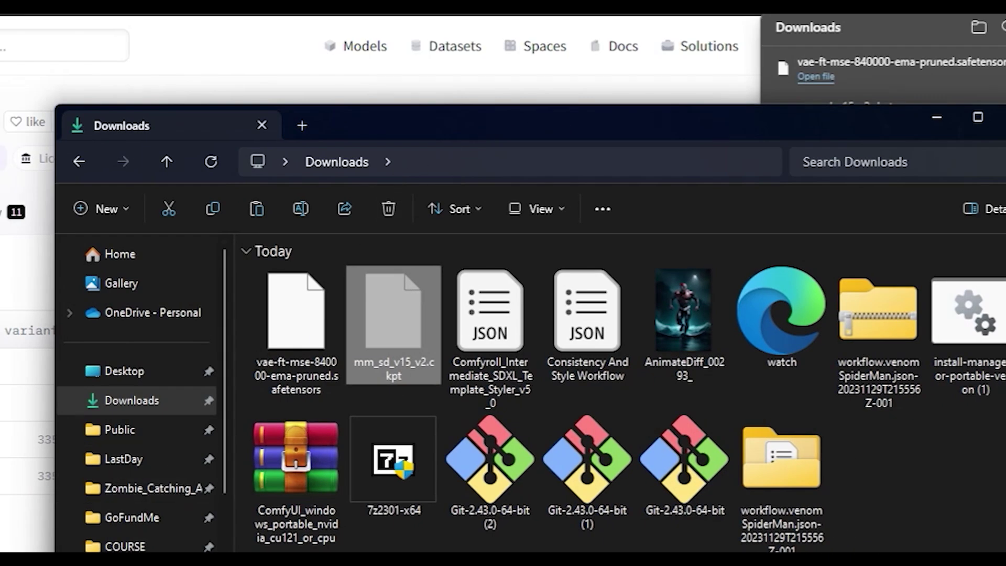
- Open ComfyUI_windows_portable/ComfyUI/custom_nodes/ComfyUI-AnimateDiff-Evolved/models as the destination folder for mm_sd_v15_v2.ckpt
key(alt+Tab)
drag(500, 98, 570, 77)
double_click(384, 181)
double_click(386, 341)
click(301, 103)
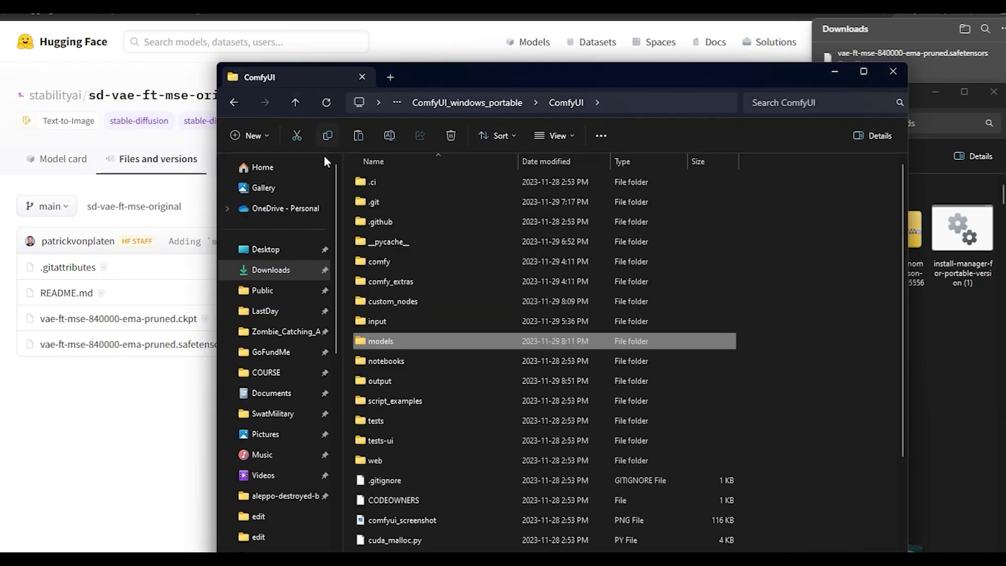
double_click(386, 301)
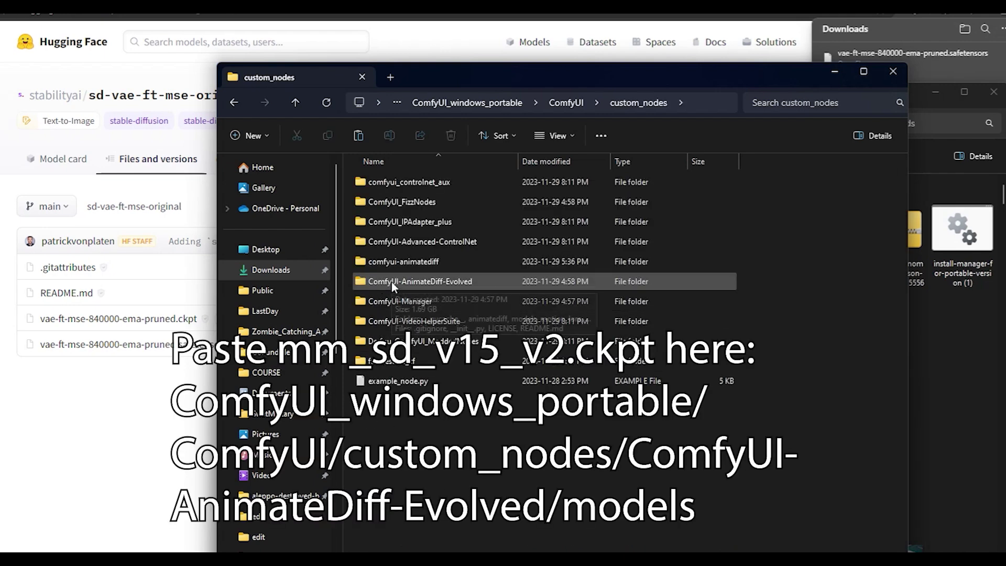
double_click(391, 282)
double_click(390, 220)
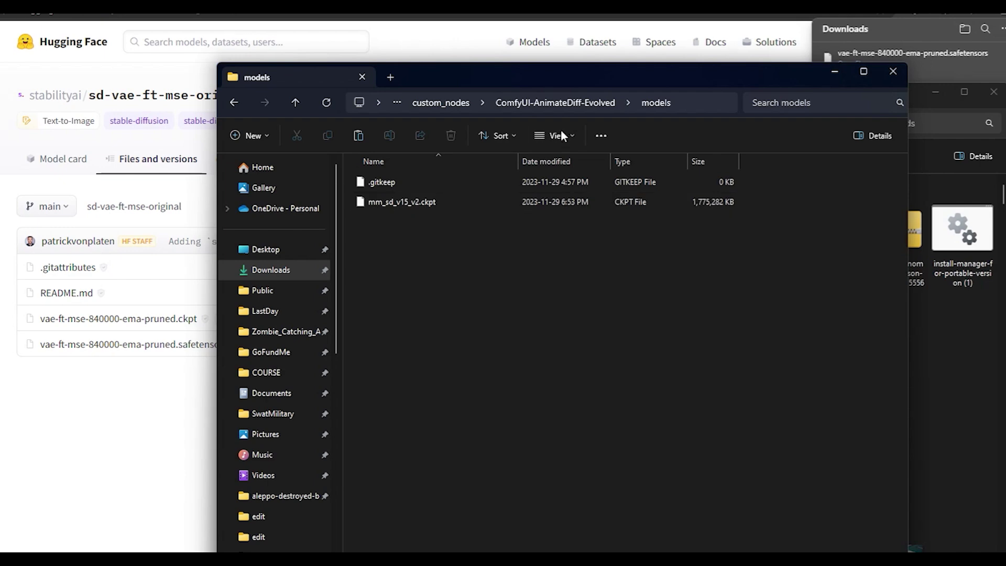
- Return to the Downloads folder and cut vae-ft-mse-840000-ema-pruned.safetensors
drag(652, 80, 399, 84)
click(713, 95)
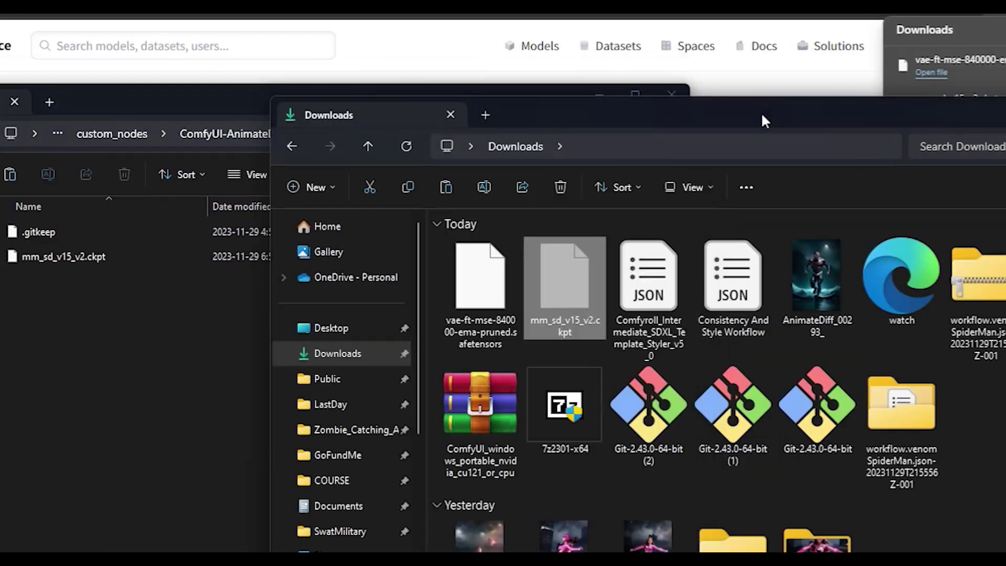
click(490, 287)
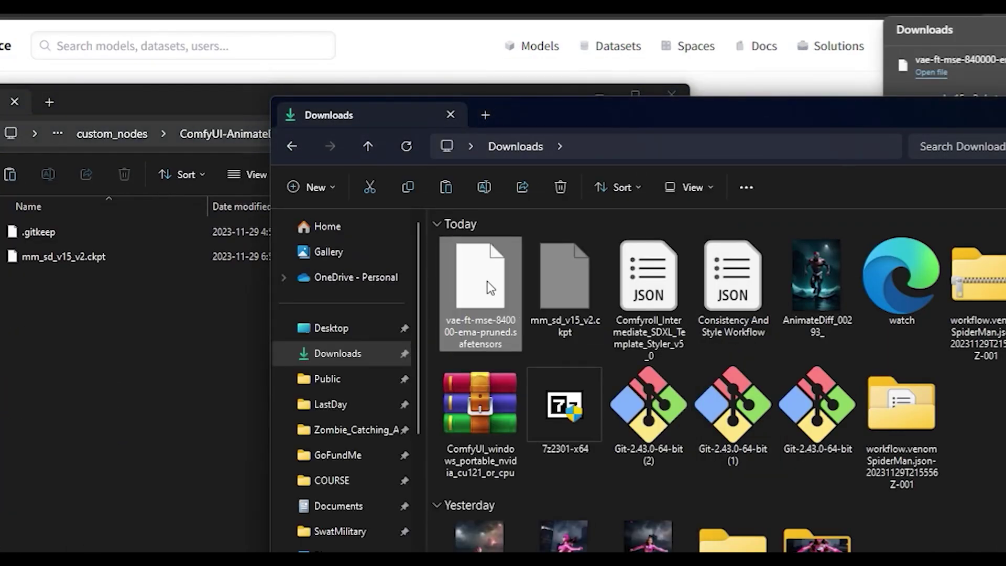
right_click(490, 287)
click(504, 301)
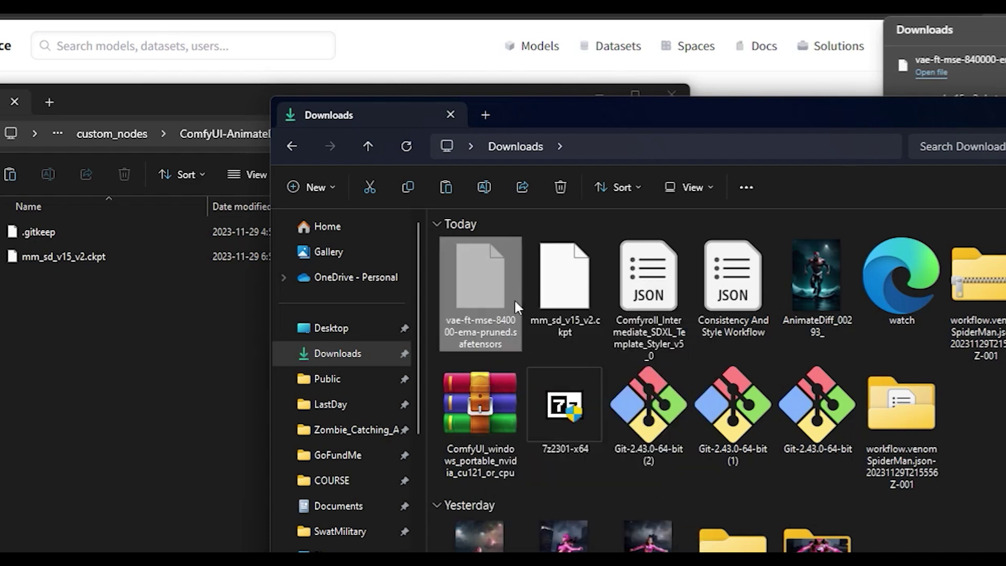
- Open ComfyUI_windows_portable/ComfyUI/models/vae as the destination folder for vae-ft-mse-840000-ema-pruned.safetensors
drag(190, 102, 416, 111)
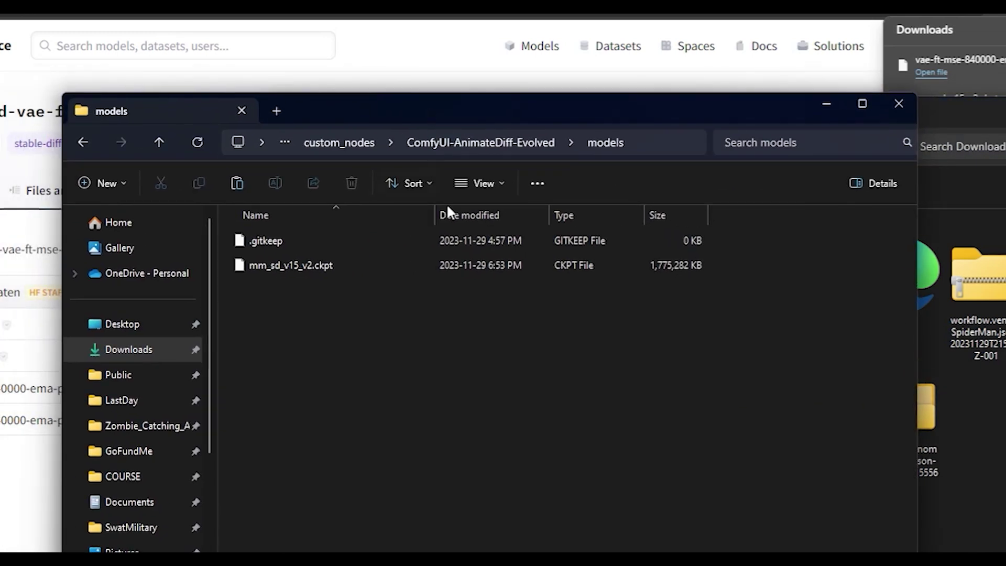
click(477, 140)
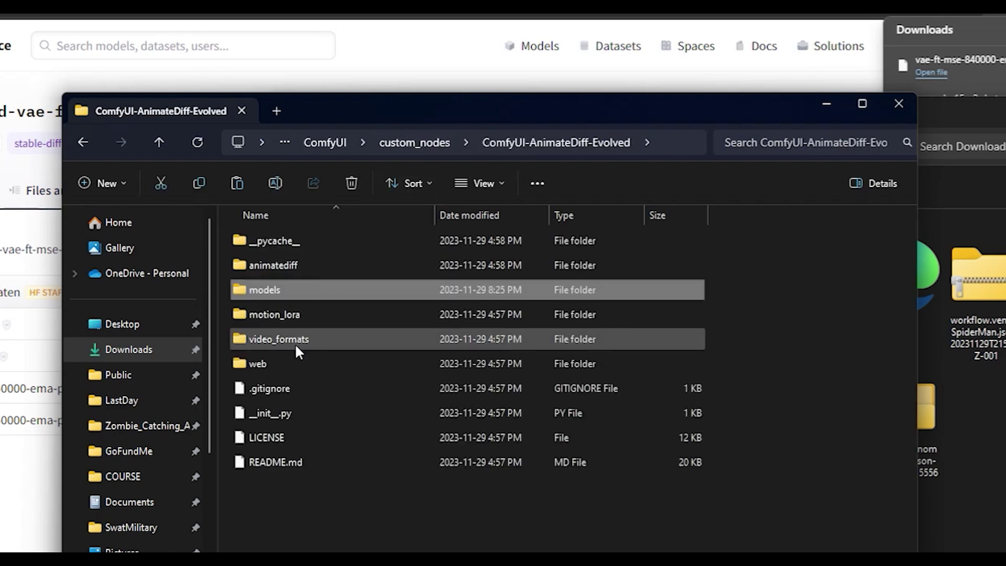
click(424, 144)
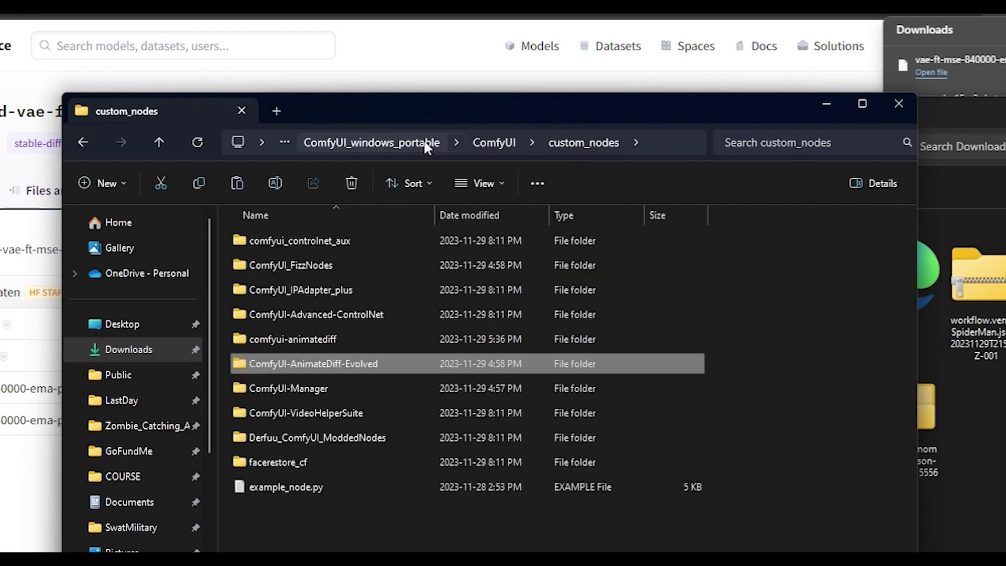
click(495, 142)
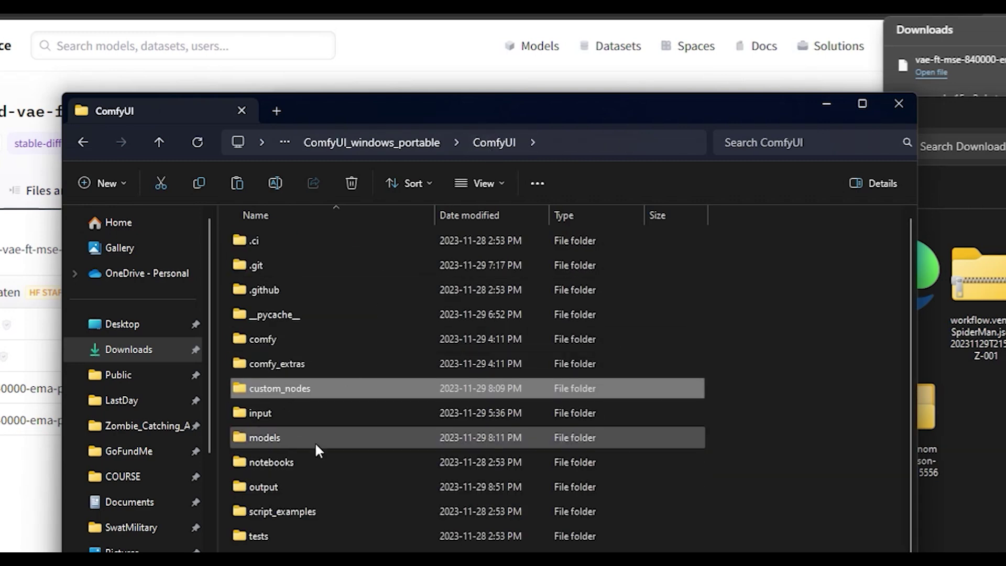
double_click(279, 437)
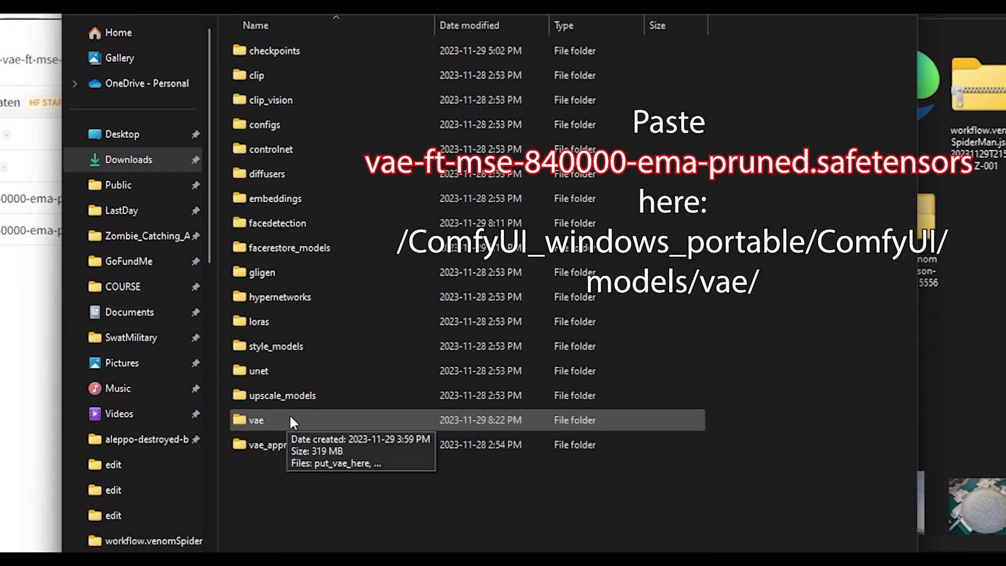
double_click(287, 419)
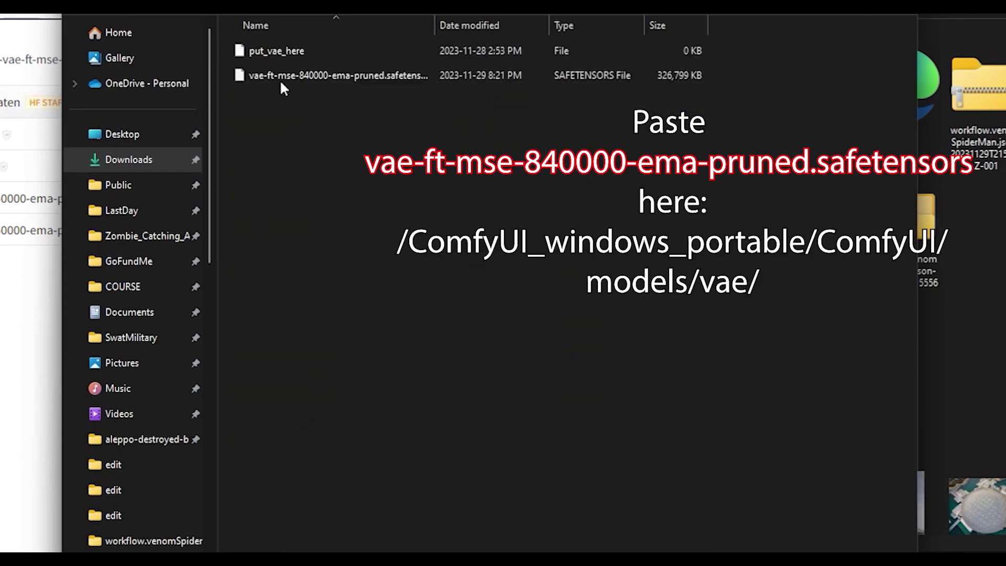
double_click(435, 25)
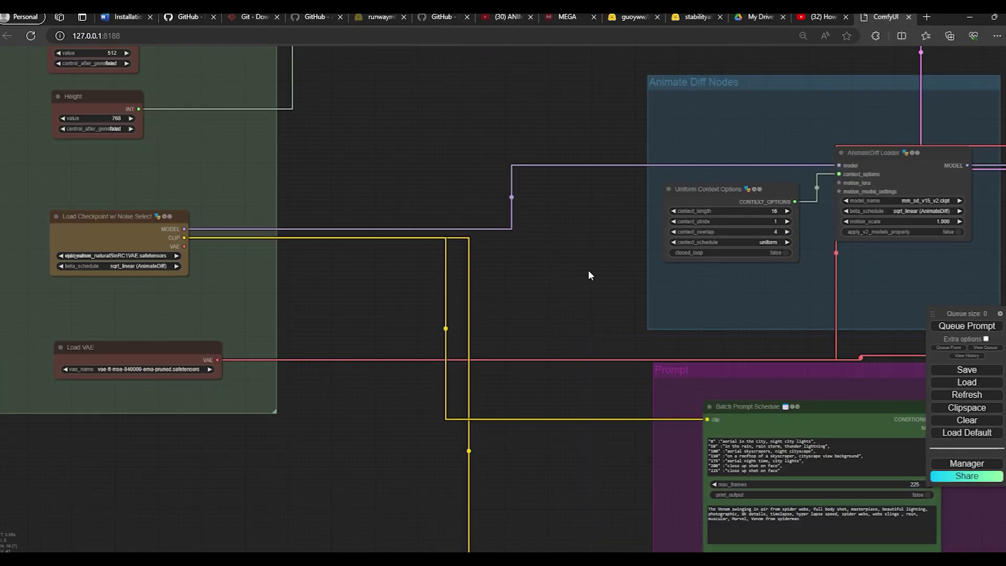
- Return to the ComfyUI workflow and examine its Inputs, Animate Diff Nodes, Prompt and KSampler sections
drag(588, 275, 454, 307)
drag(332, 294, 387, 288)
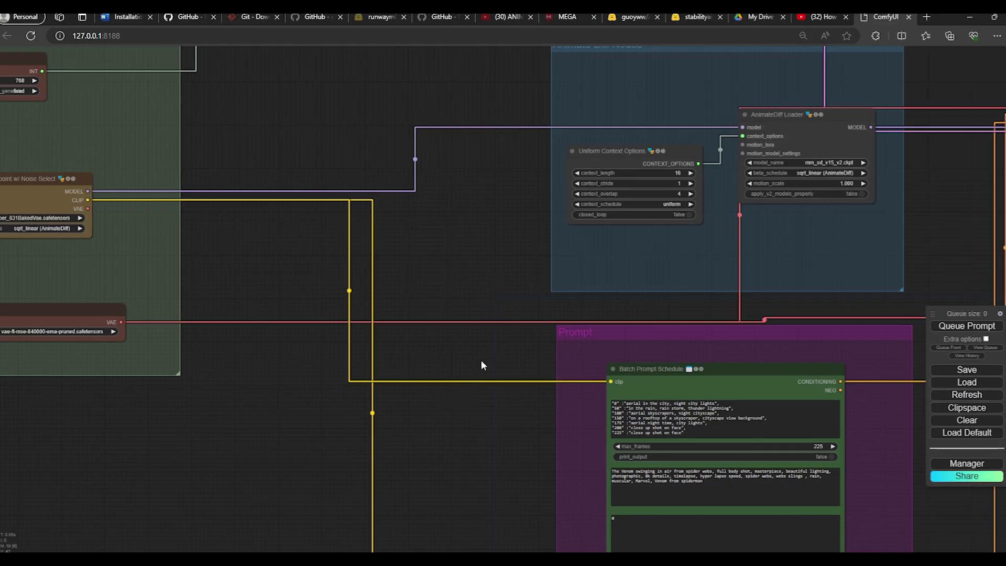
drag(481, 360, 431, 360)
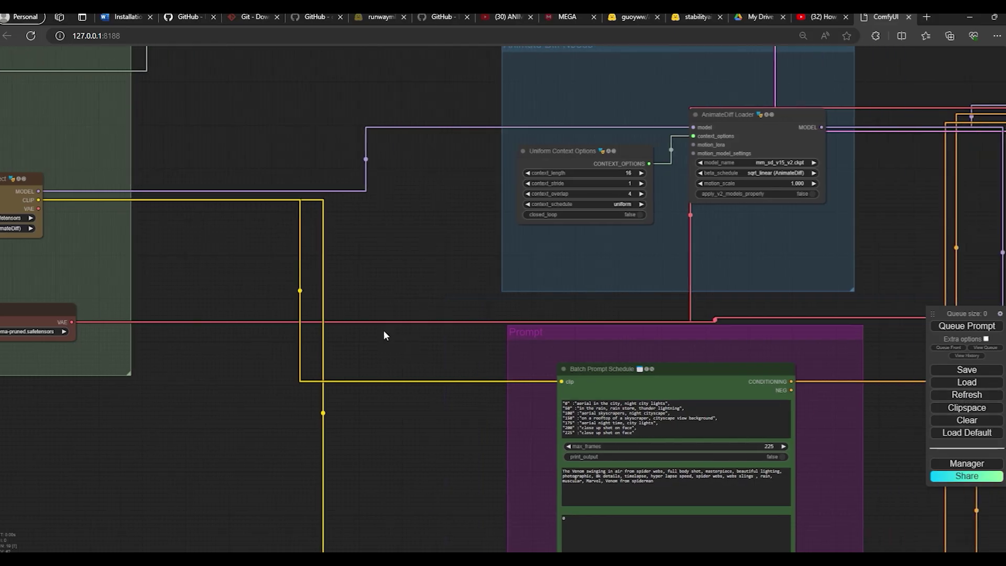
scroll(406, 367, down, 4)
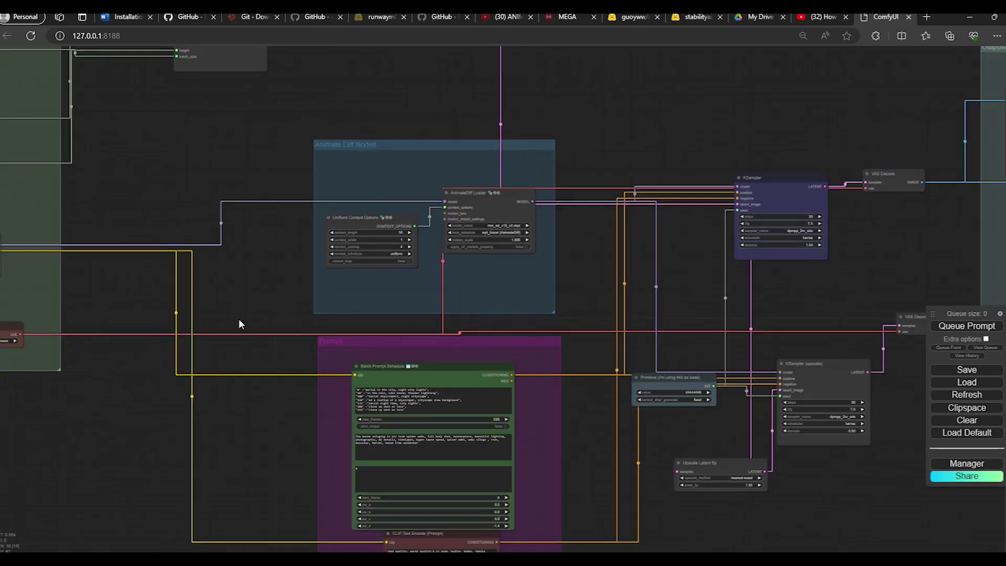
drag(239, 324, 469, 370)
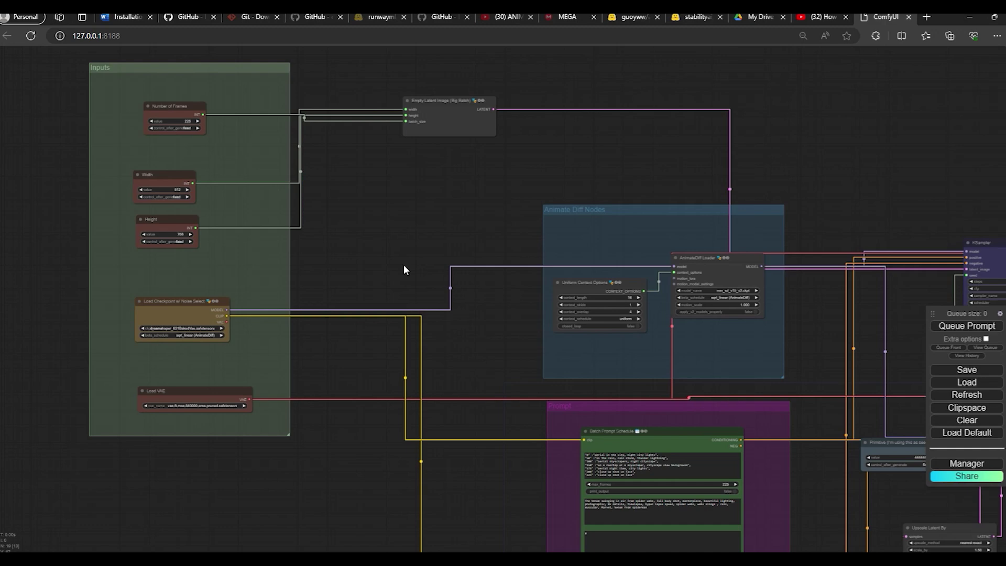
drag(432, 244, 340, 213)
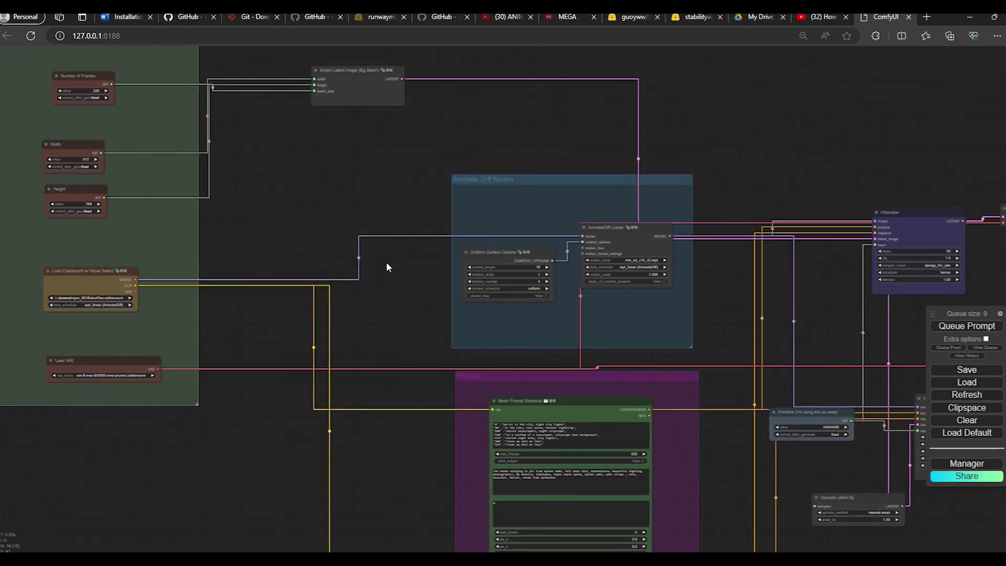
scroll(386, 265, down, 2)
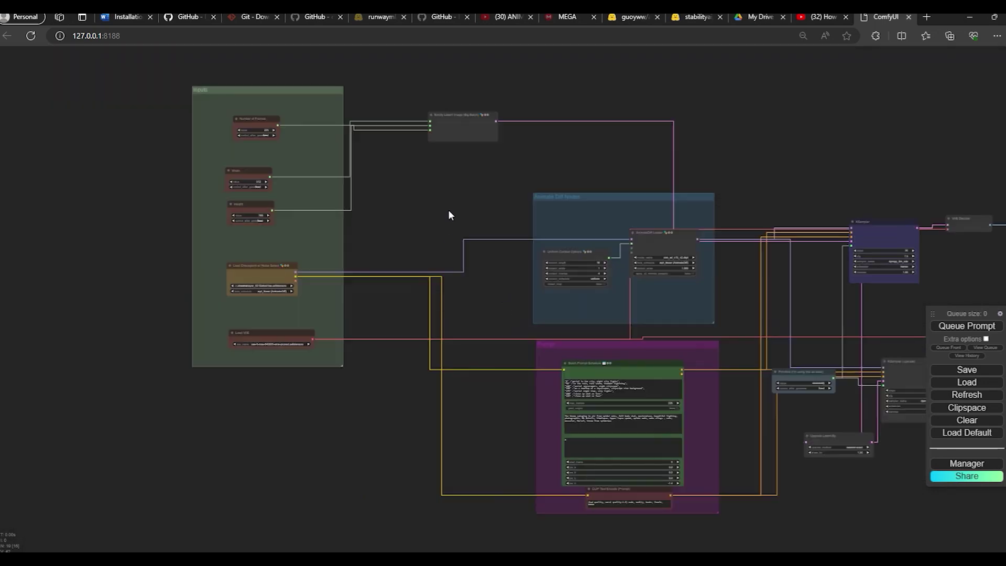
scroll(449, 214, up, 3)
drag(404, 213, 504, 266)
scroll(477, 269, up, 2)
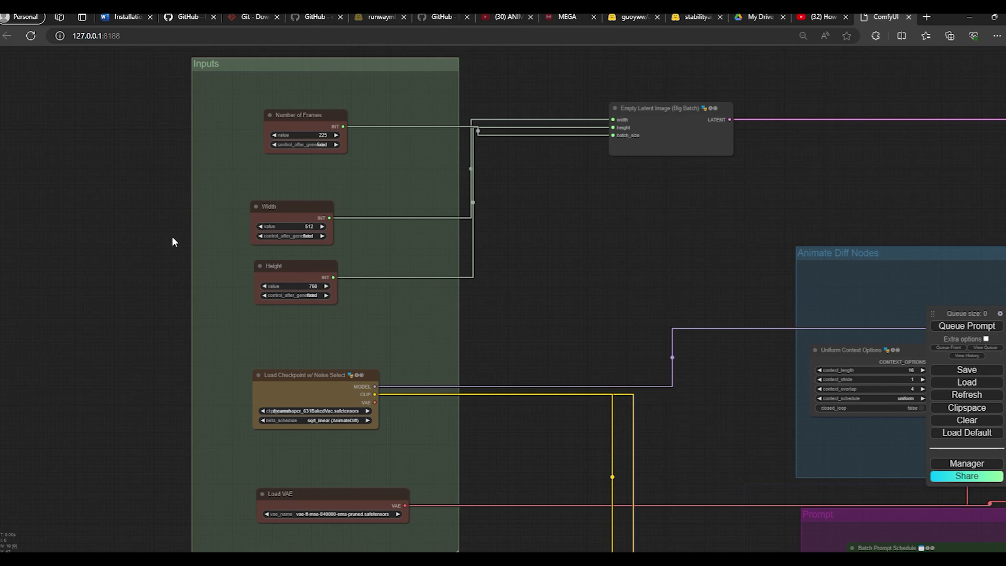
- Set the Number of Frames node's value to 50 in the Inputs group
scroll(126, 197, up, 2)
drag(126, 197, 124, 208)
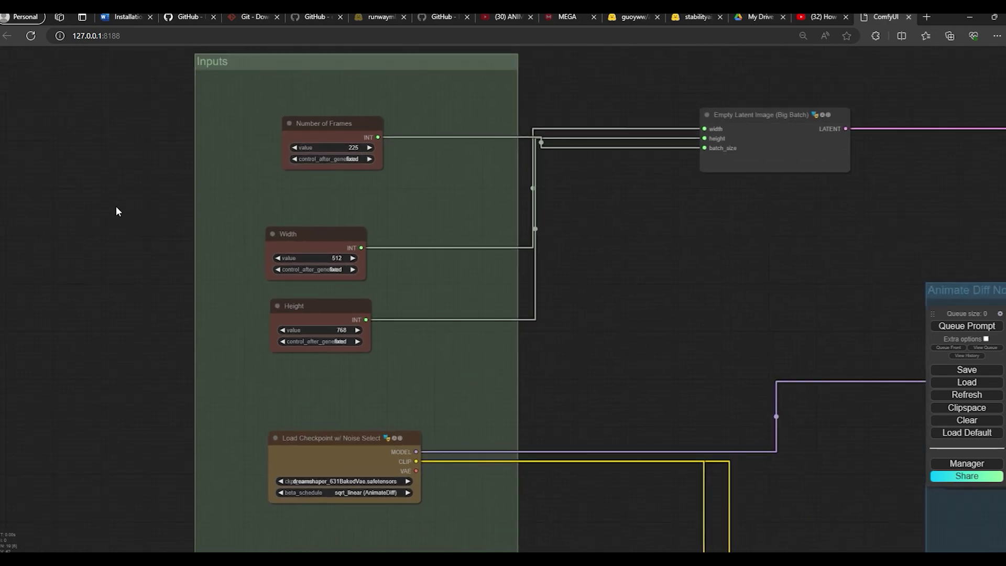
scroll(121, 208, up, 2)
drag(164, 173, 108, 262)
click(410, 208)
key(ctrl+a)
text(50)
key(Return)
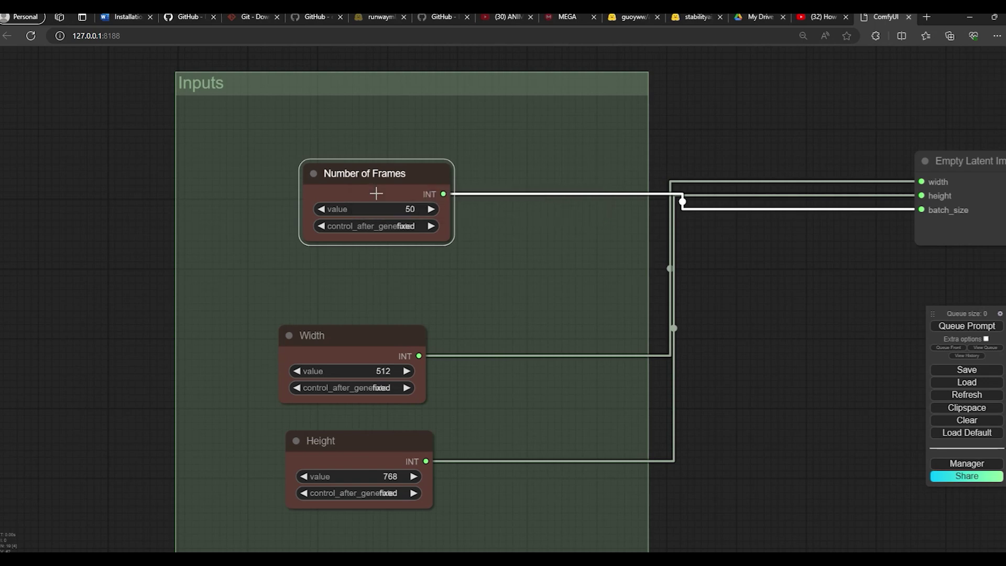
- Set the Width node's value to 768 and the Height node's value to 512
drag(284, 354, 265, 186)
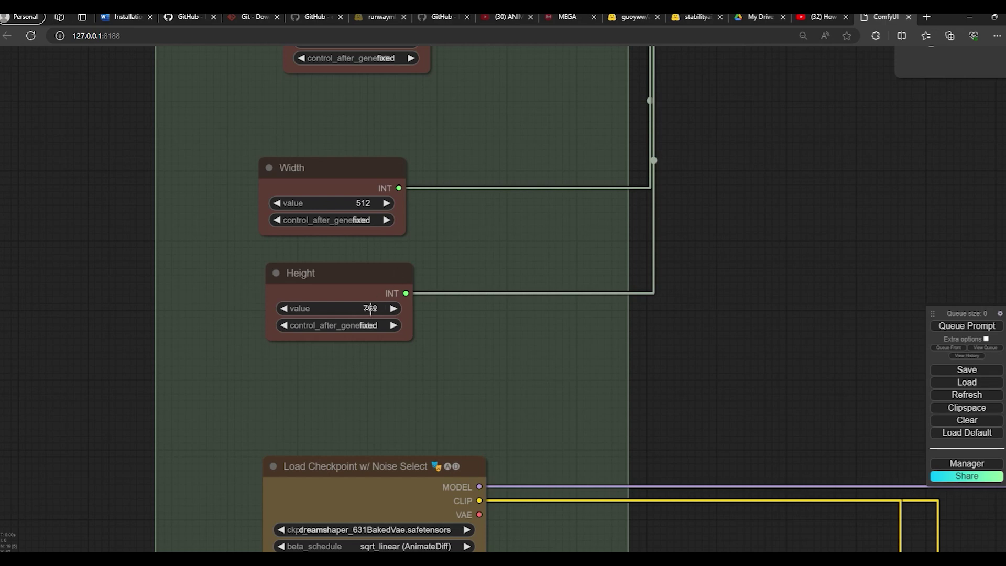
click(364, 202)
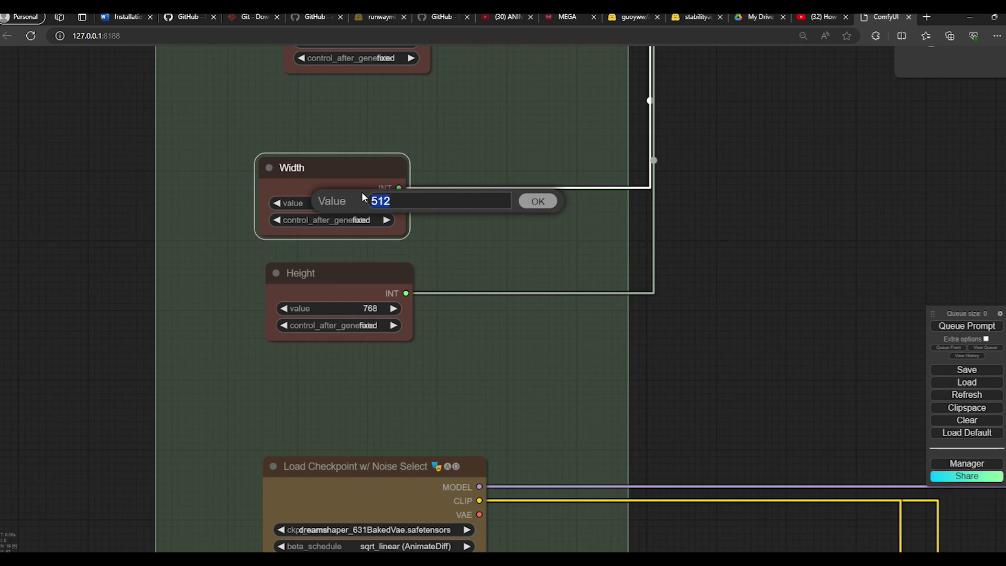
key(BackSpace)
text(768)
key(Return)
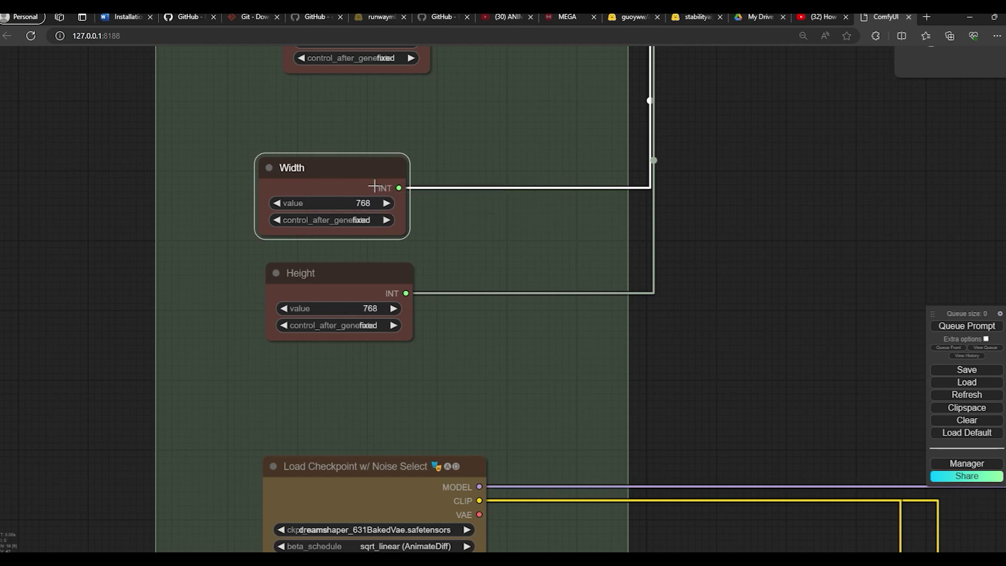
click(373, 310)
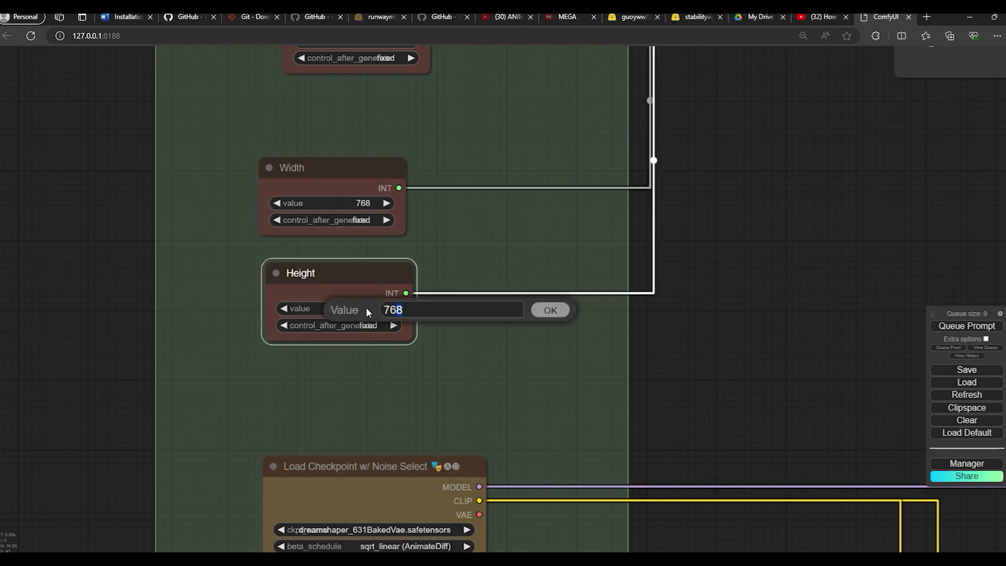
text(512)
key(Return)
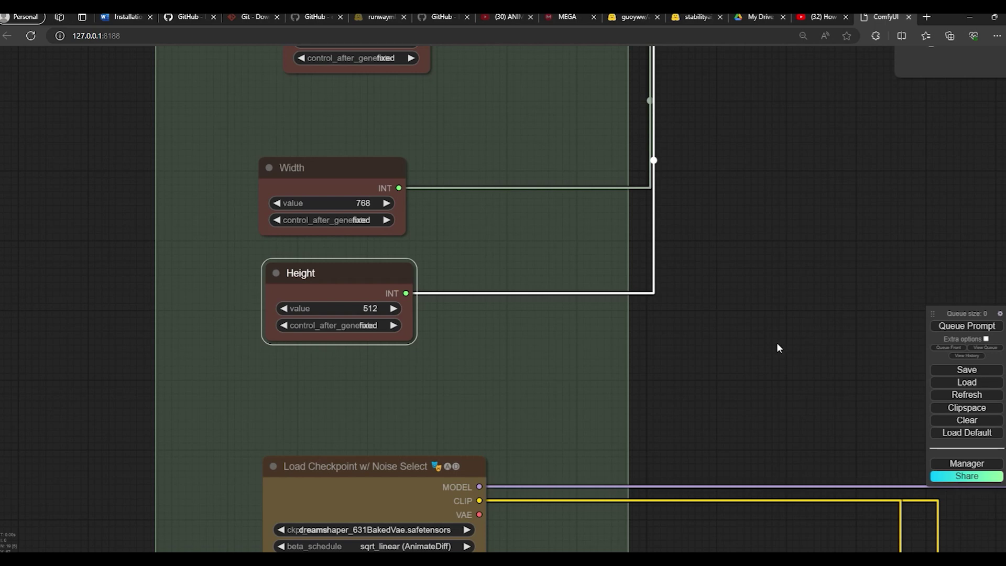
- Choose dreamshaper_631BakedVae.safetensors as the checkpoint in the Load Checkpoint w/ Noise Select node
drag(776, 342, 737, 169)
click(367, 357)
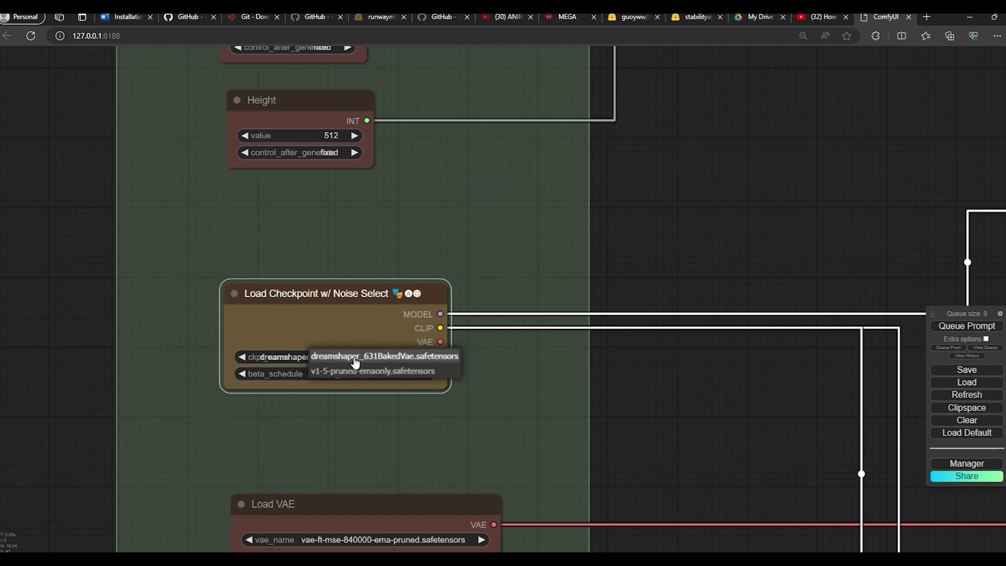
click(355, 362)
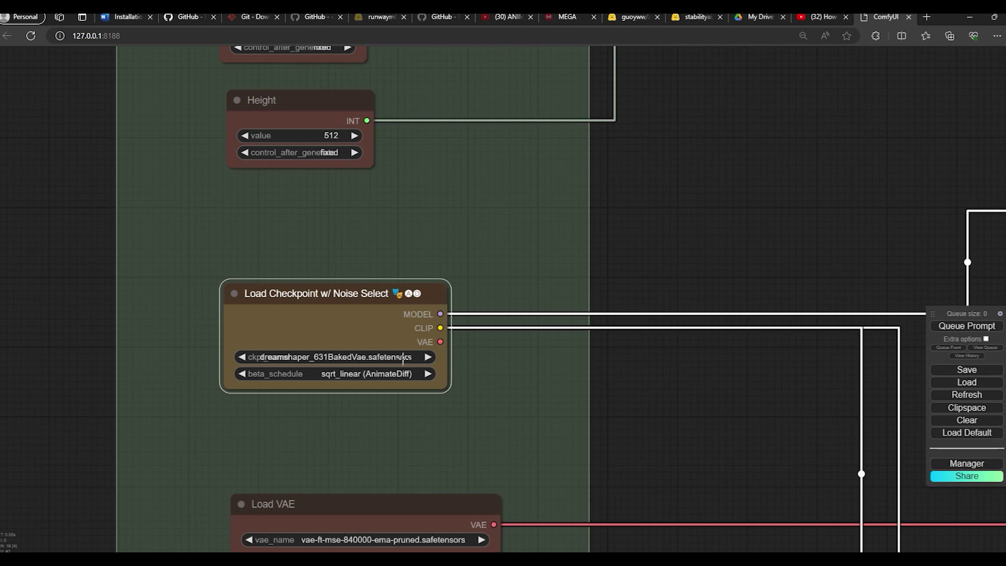
- Look at the epiCRealism model page on Civitai, and check the workflow's Load VAE and AnimateDiff nodes
scroll(402, 358, down, 3)
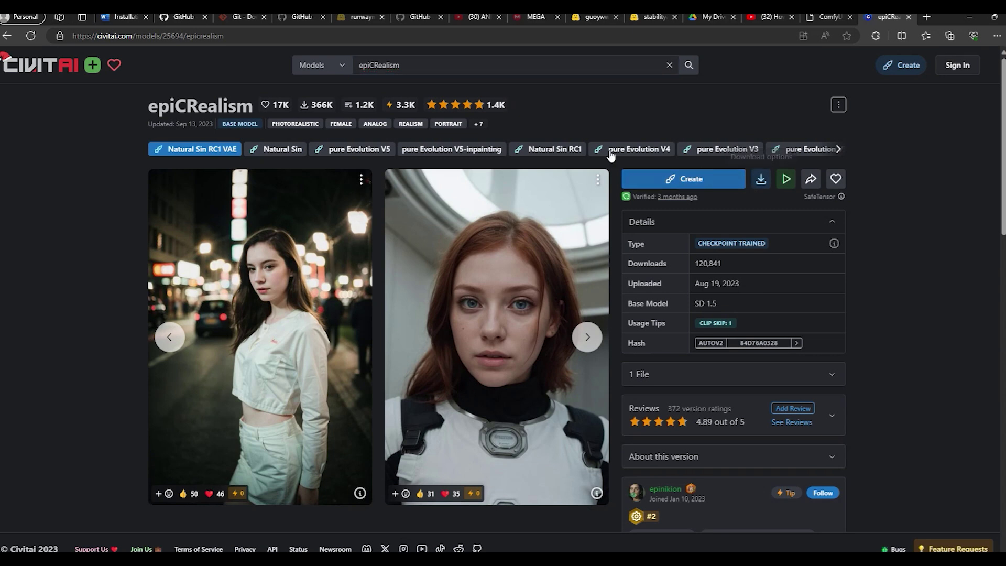
click(828, 17)
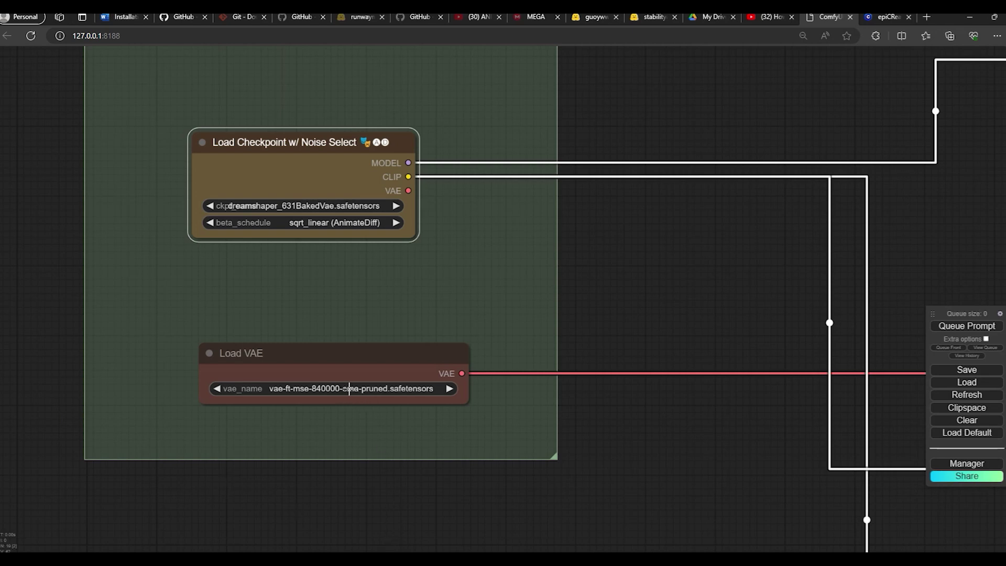
scroll(427, 477, down, 3)
drag(530, 400, 423, 369)
drag(590, 353, 253, 287)
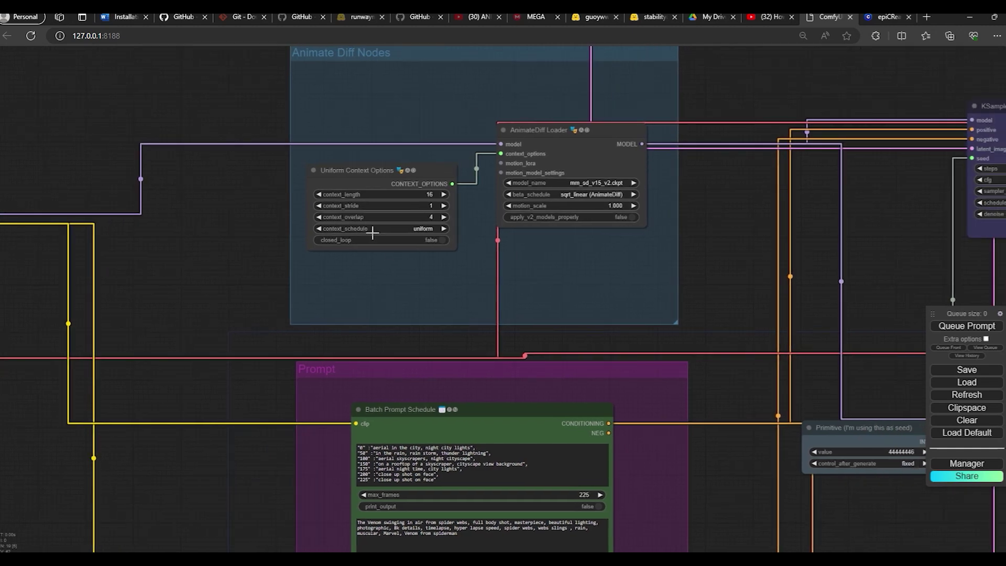
- Examine the scheduled prompts and main prompt in Batch Prompt Schedule and the negative prompt in CLIP Text Encode
scroll(239, 313, down, 5)
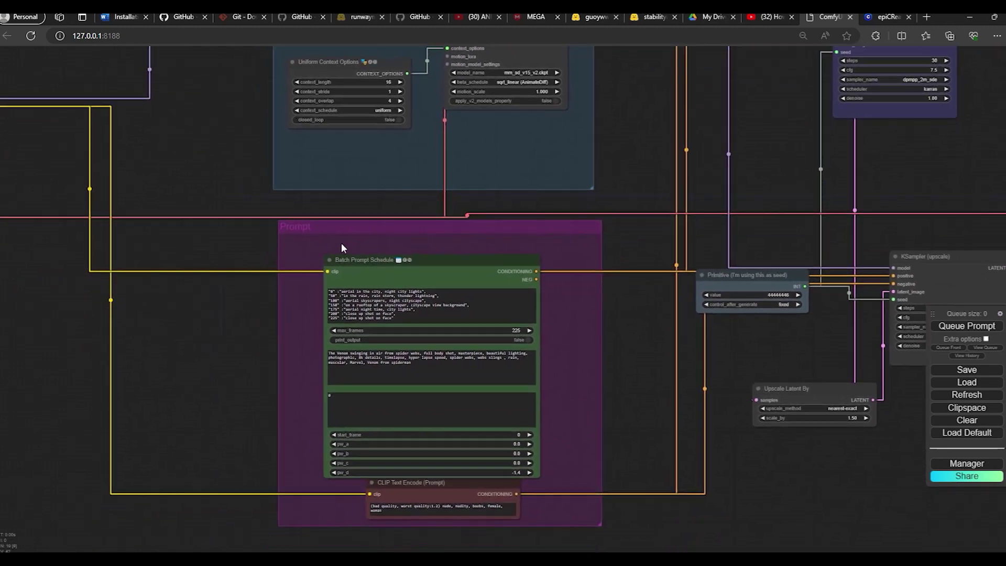
scroll(245, 443, up, 3)
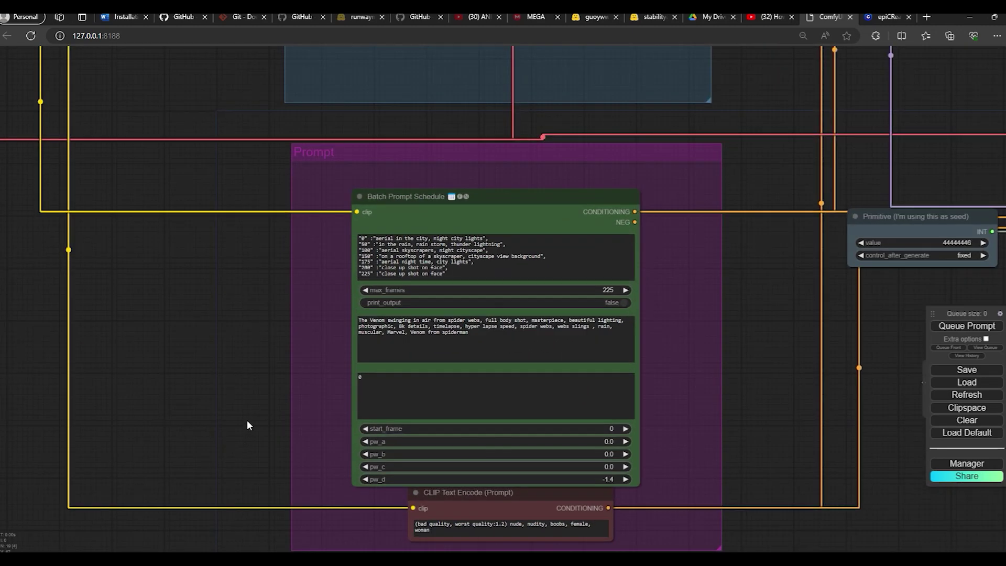
scroll(388, 341, up, 3)
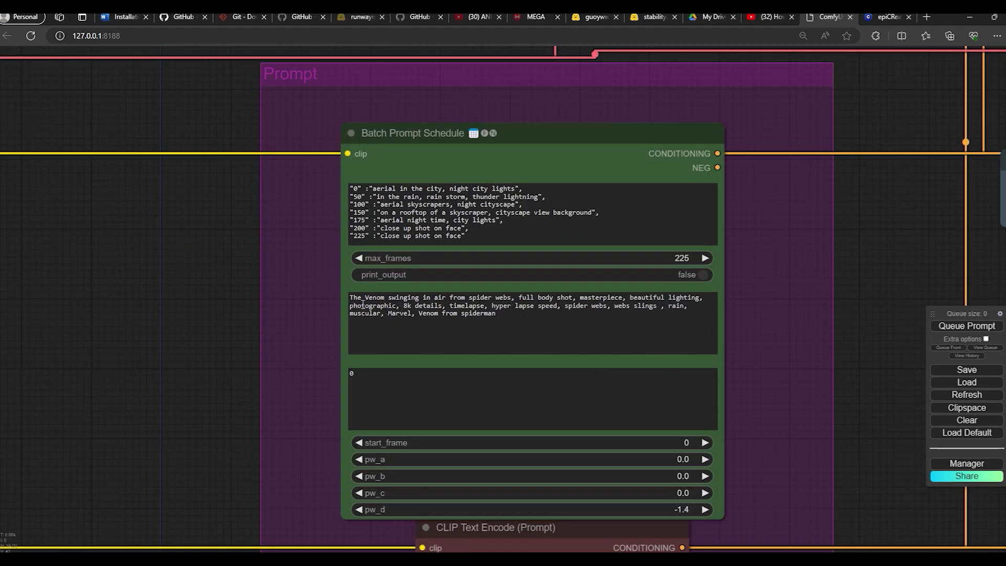
scroll(412, 316, up, 1)
click(412, 316)
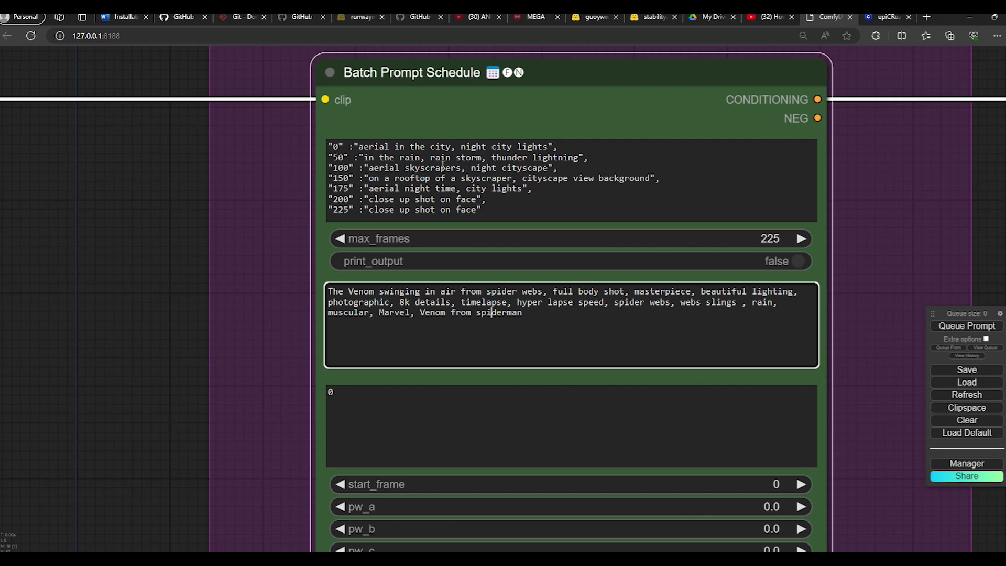
drag(484, 330, 440, 317)
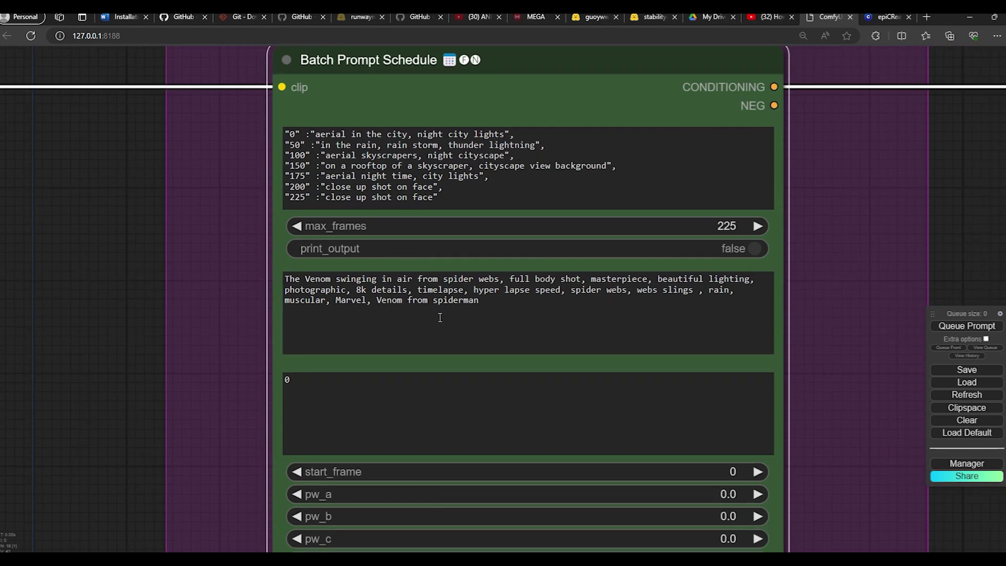
drag(153, 430, 150, 252)
scroll(151, 252, down, 2)
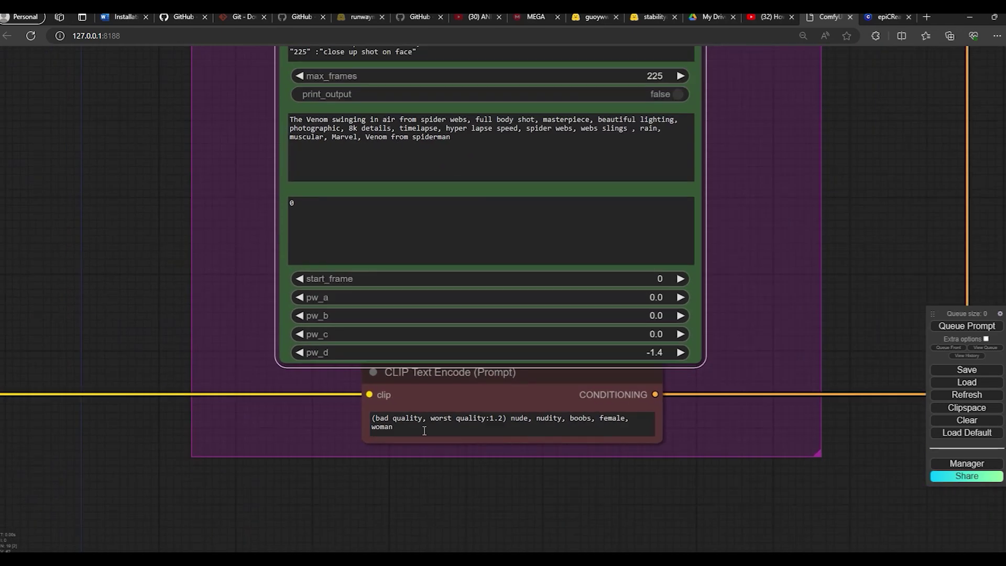
- Examine the settings of the KSampler and KSampler (upscale) nodes
scroll(422, 430, down, 6)
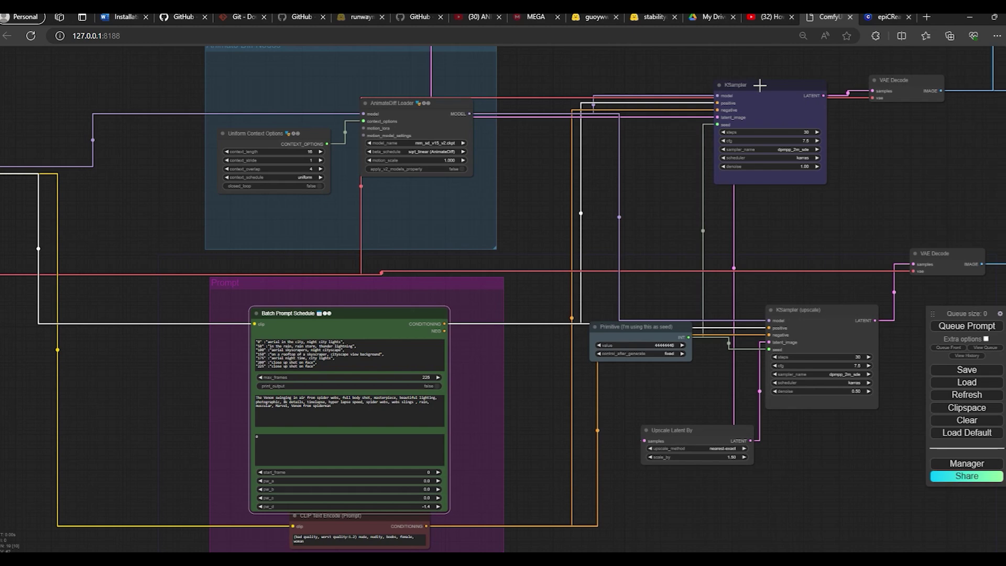
drag(629, 327, 632, 349)
click(798, 310)
drag(802, 310, 682, 313)
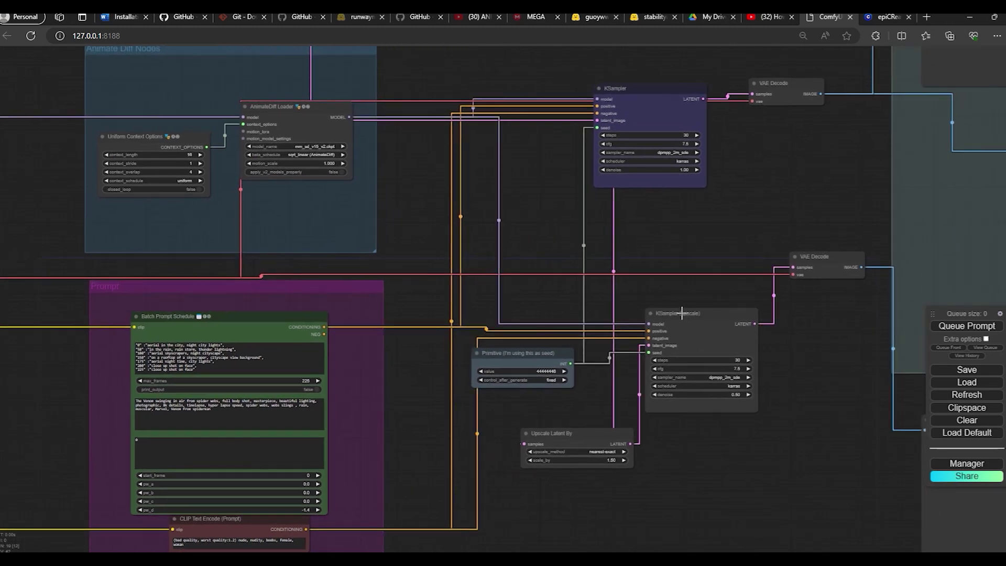
drag(701, 253, 612, 303)
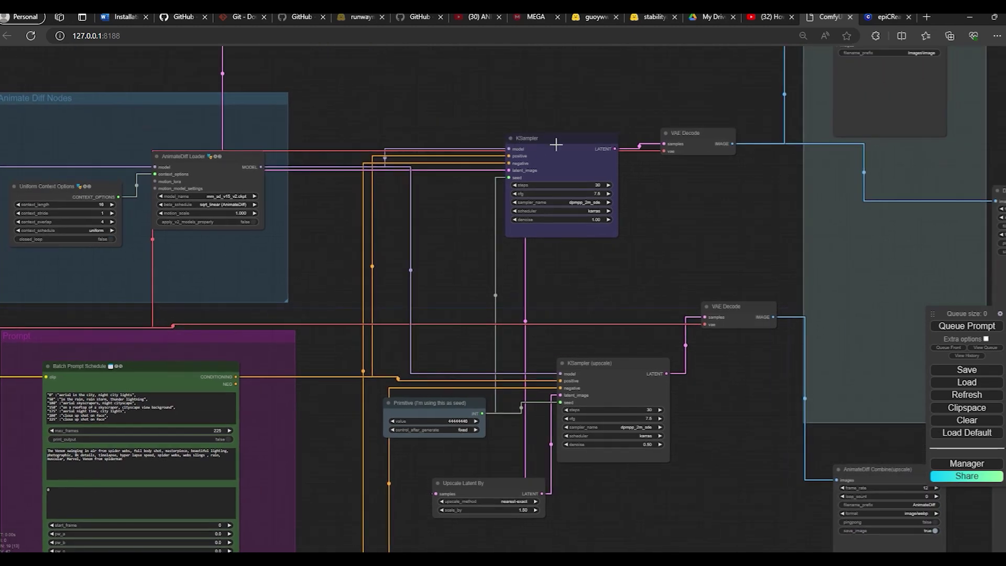
- Bypass the KSampler (upscale) node and remove the bypass again
drag(667, 242, 504, 196)
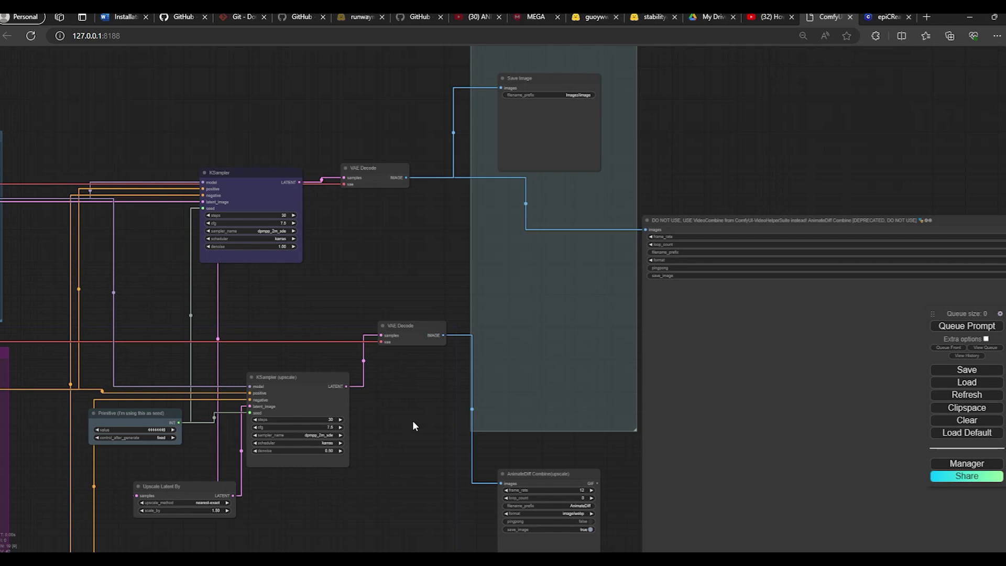
drag(413, 420, 403, 418)
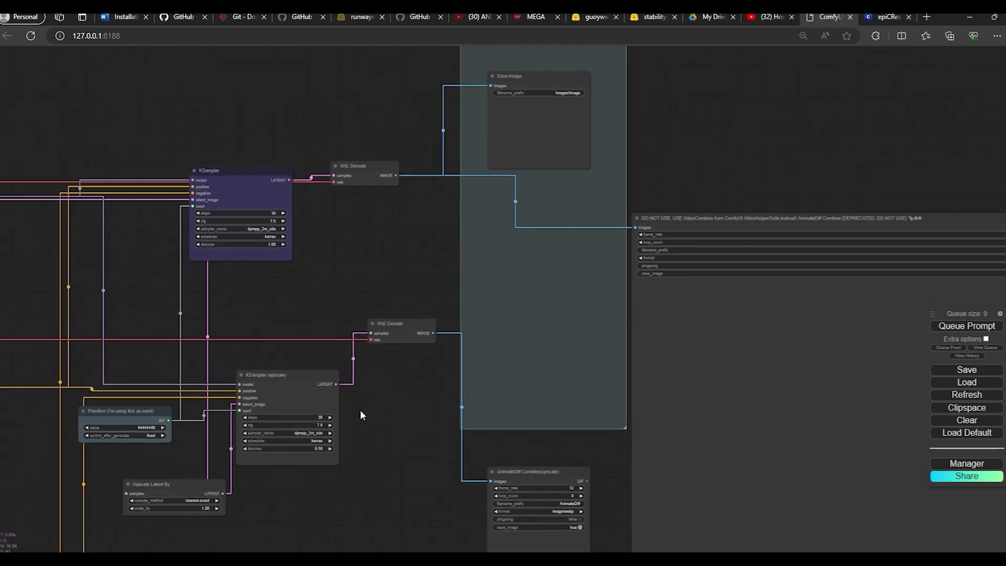
right_click(281, 376)
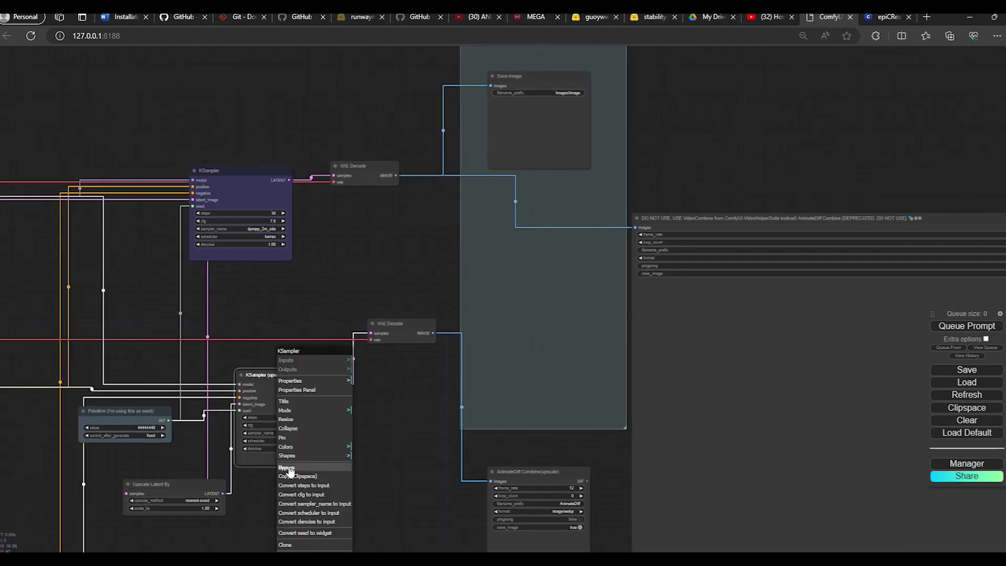
right_click(268, 375)
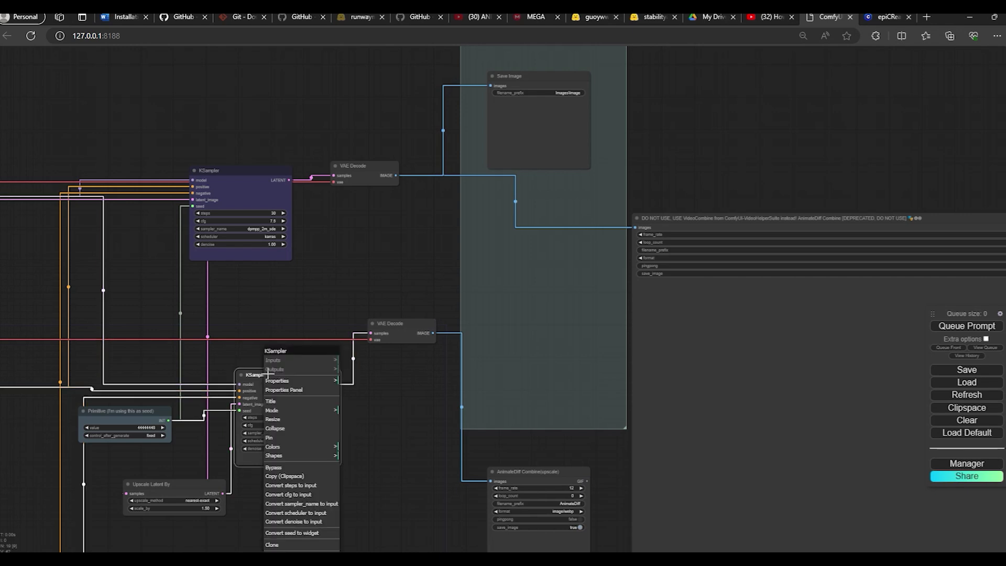
click(283, 468)
click(388, 485)
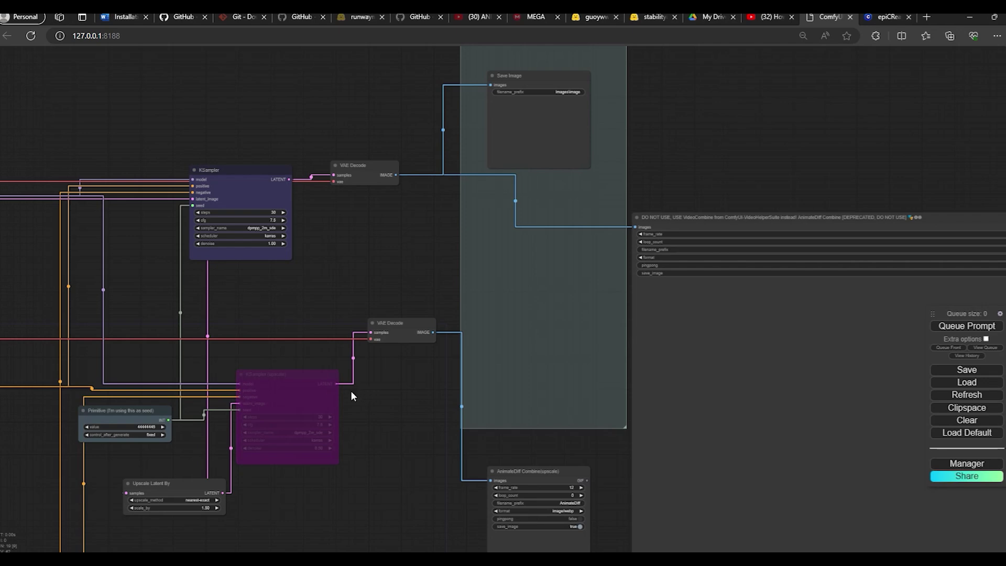
right_click(298, 373)
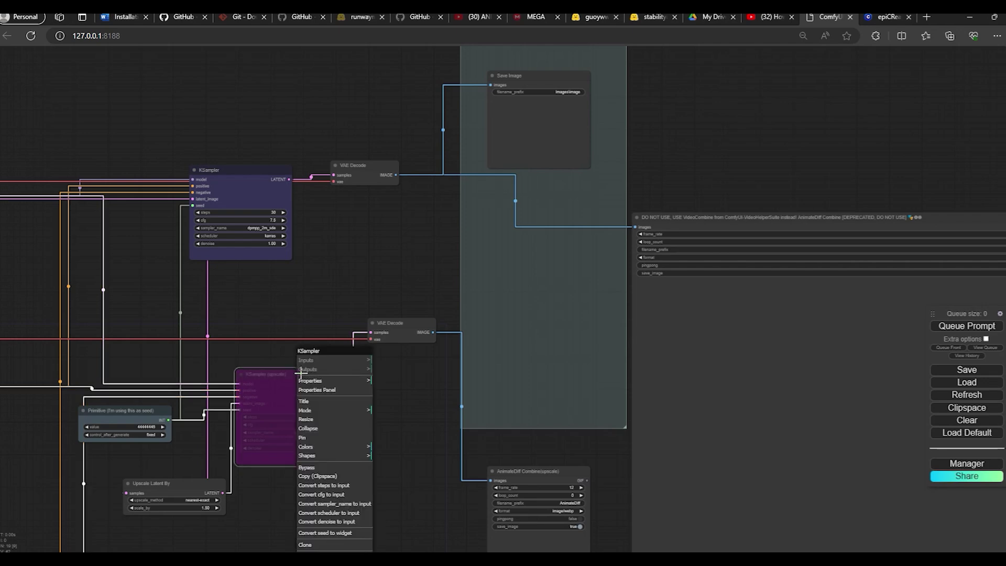
click(318, 469)
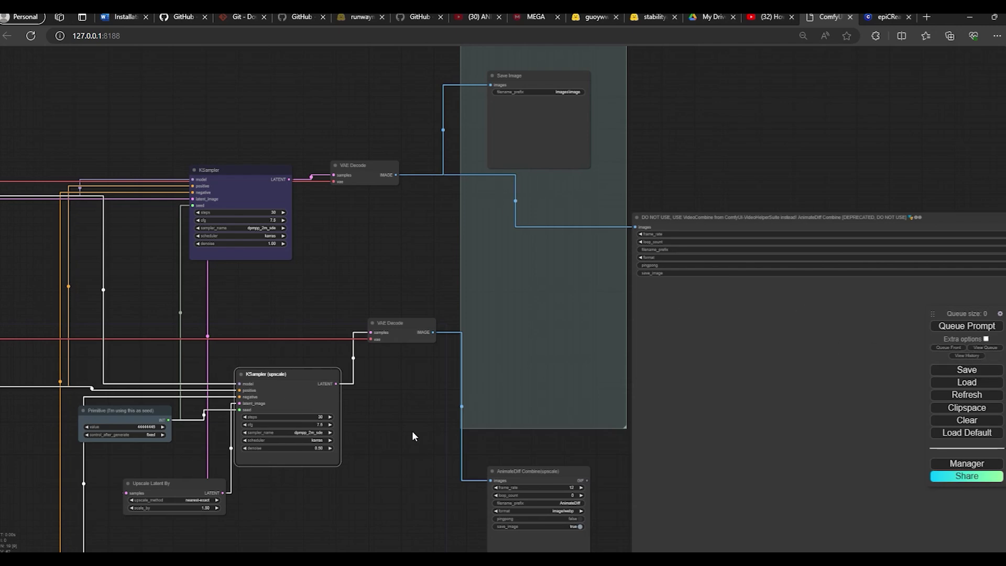
- Set the frame_rate to 12 in the AnimateDiff Combine node fed by the first VAE Decode
scroll(417, 427, left, 5)
scroll(508, 438, down, 3)
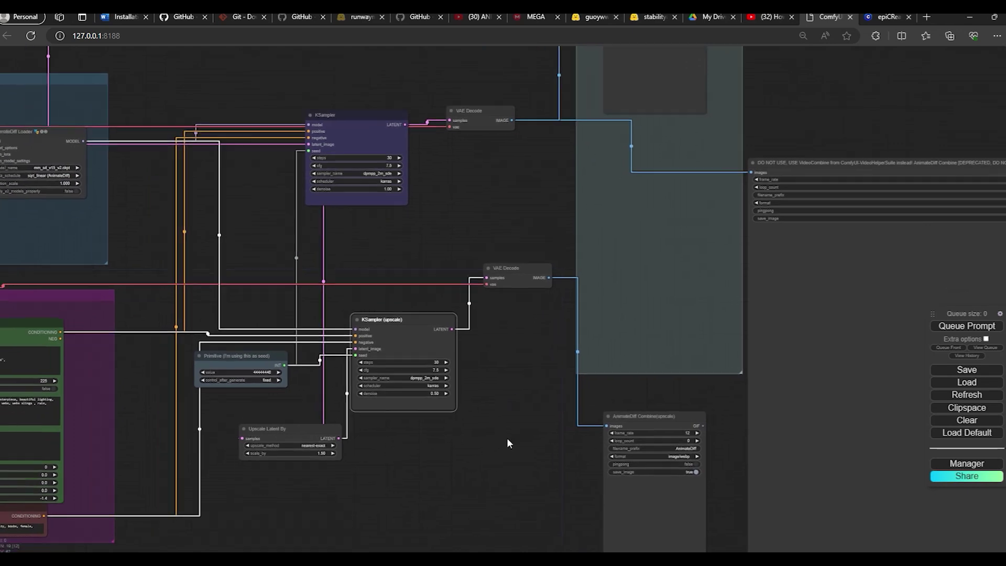
double_click(457, 442)
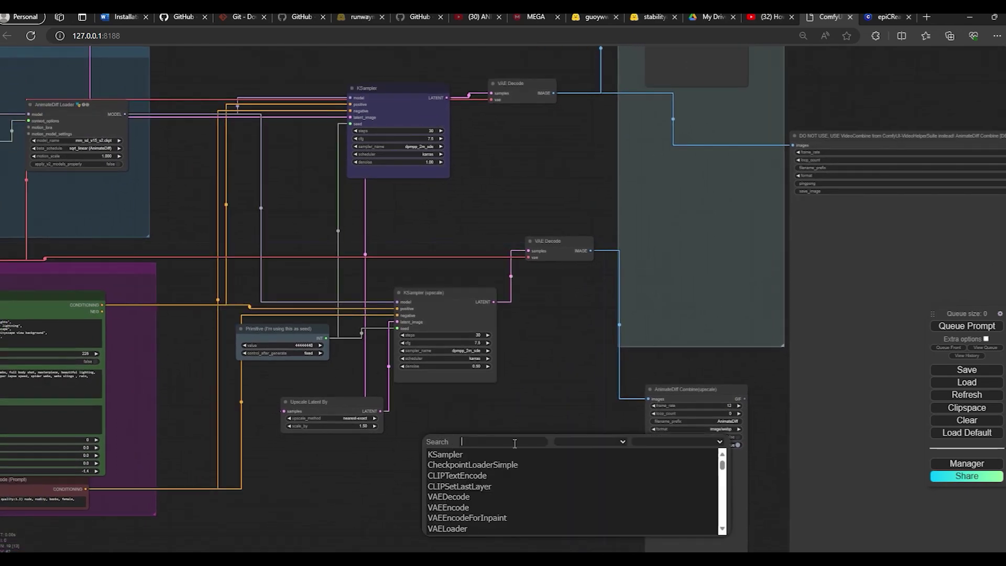
double_click(454, 471)
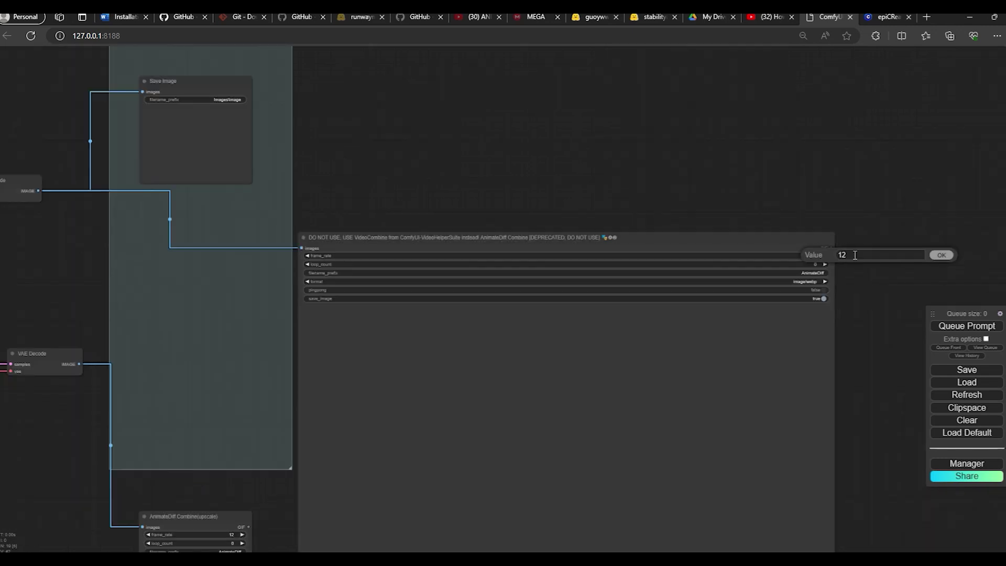
click(941, 256)
scroll(693, 193, down, 1)
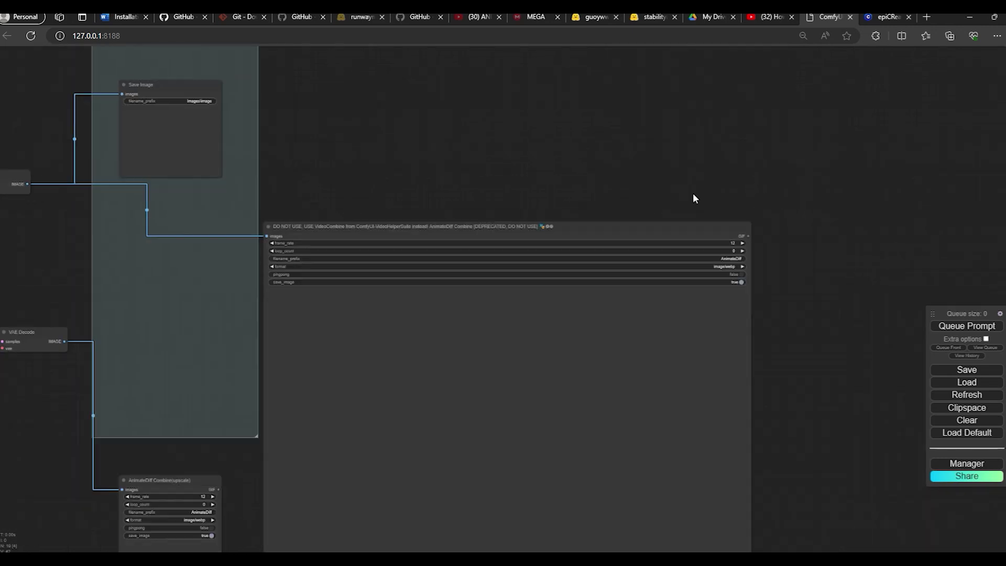
drag(693, 192, 754, 184)
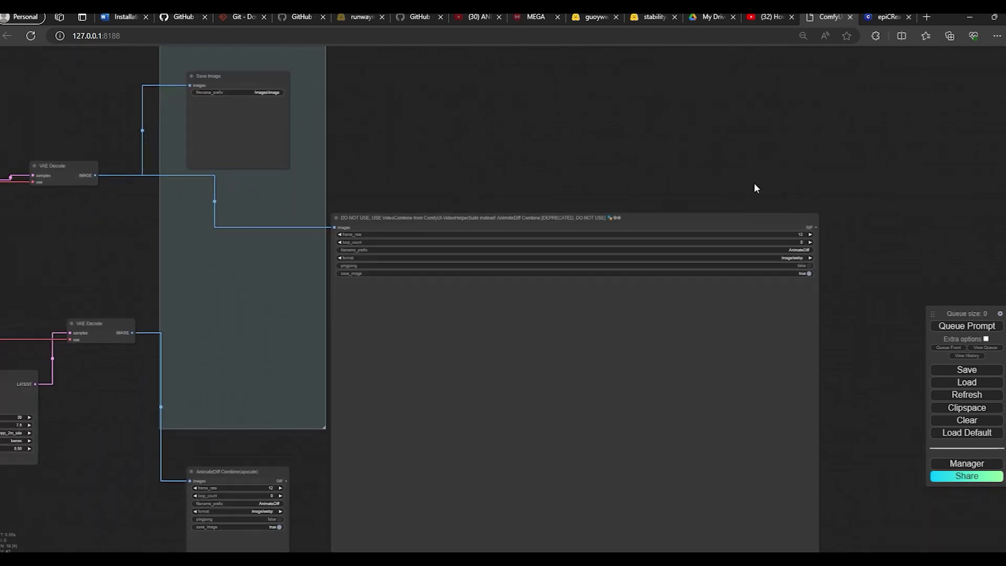
- Queue the prompt for generation, show the running queue, and check the scheduled prompts in Batch Prompt Schedule
click(973, 326)
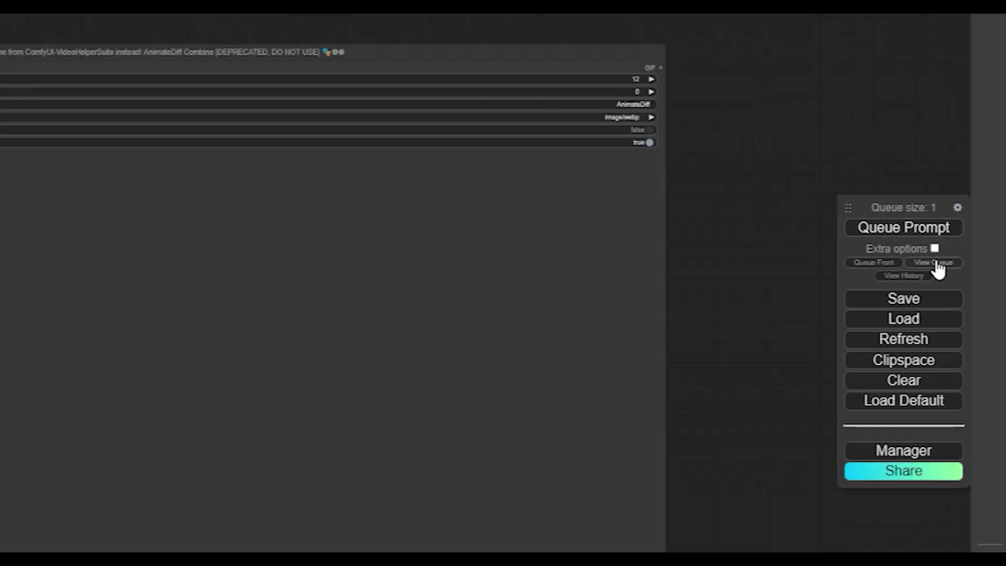
click(936, 263)
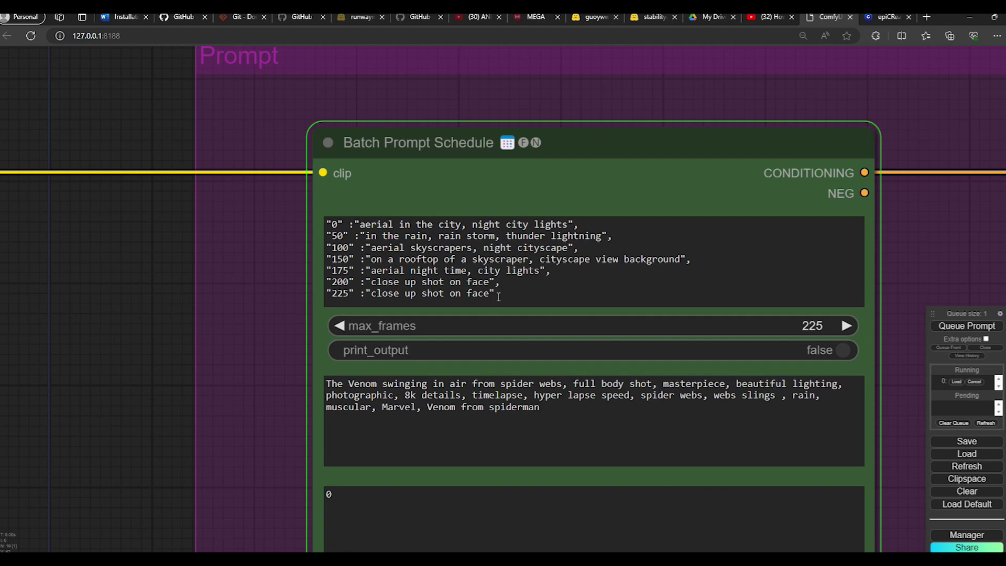
click(498, 294)
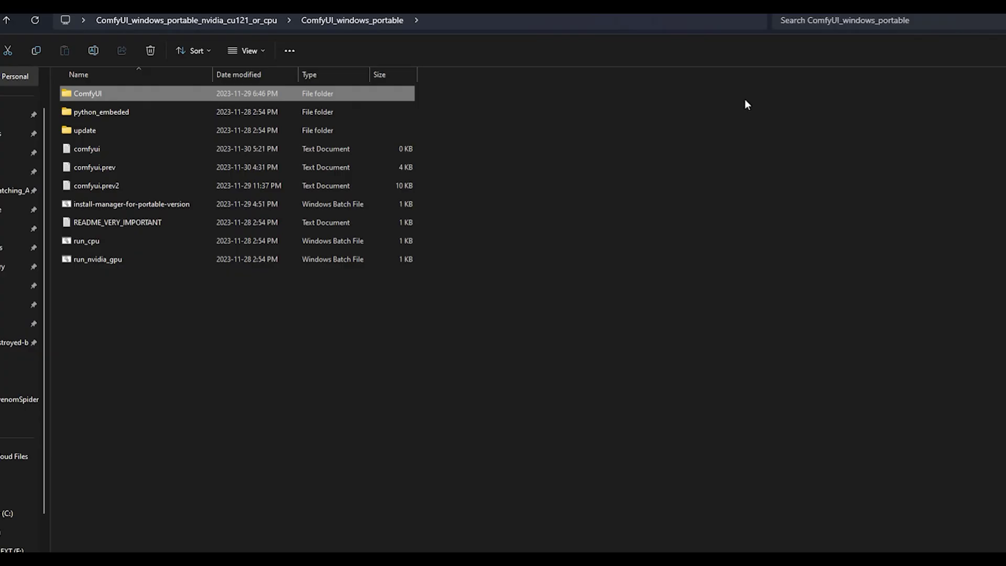
- Go to the output folder inside ComfyUI in File Explorer and view AnimateDiff_00003_.png
double_click(89, 92)
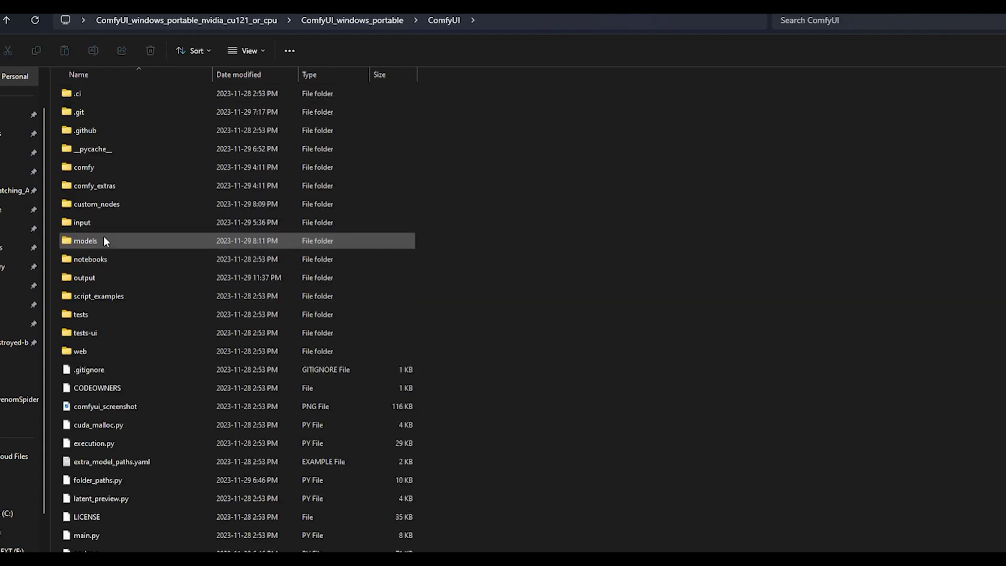
double_click(94, 278)
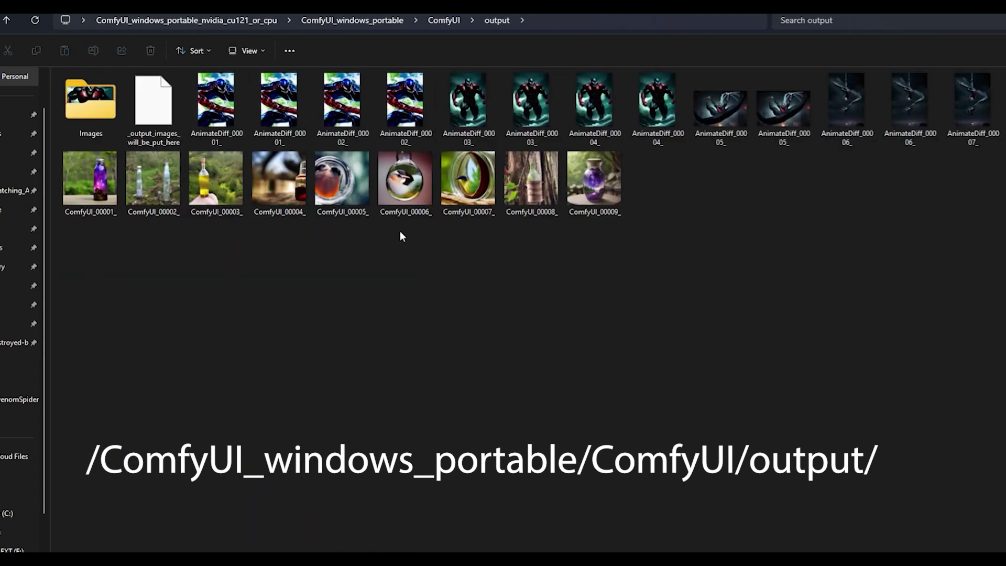
click(477, 116)
double_click(478, 116)
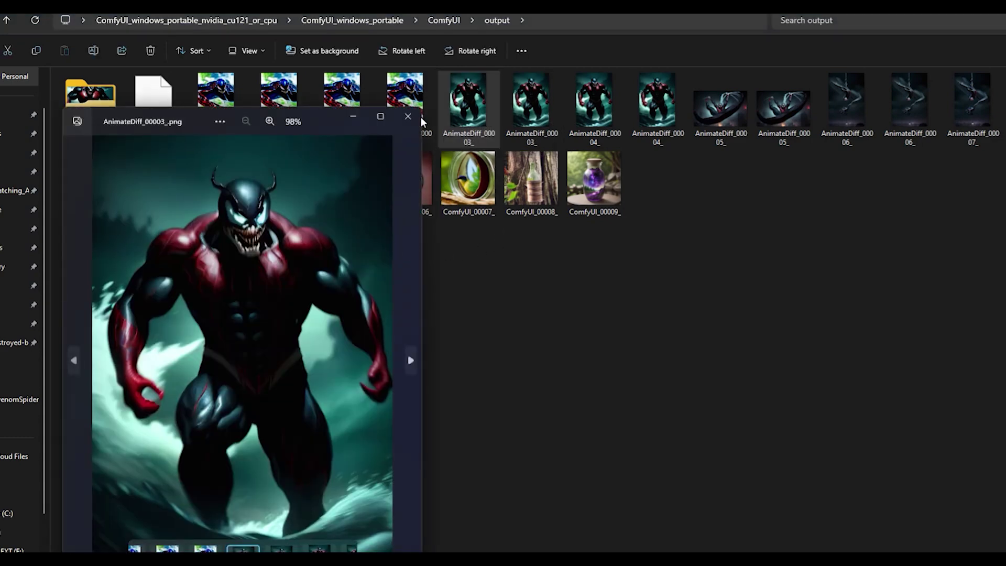
click(408, 116)
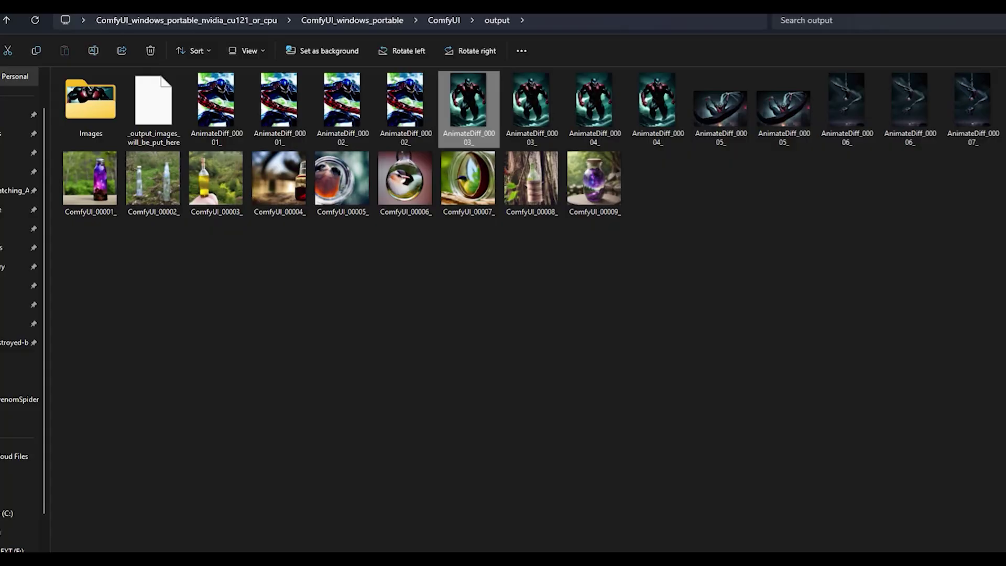
- Load the workflow embedded in AnimateDiff_00003_.png from the output folder into ComfyUI and look over its nodes
click(739, 25)
drag(669, 29, 796, 47)
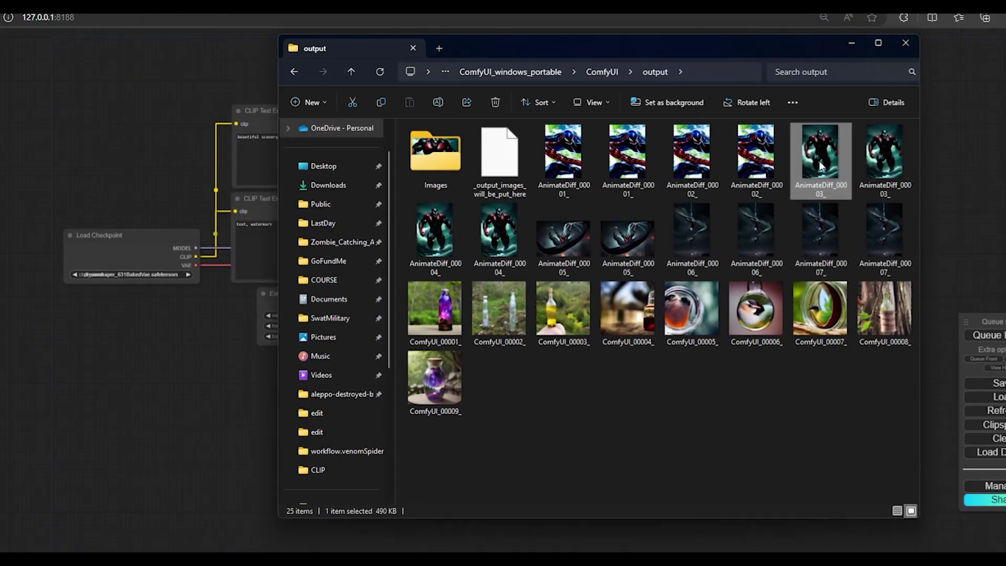
drag(820, 160, 128, 451)
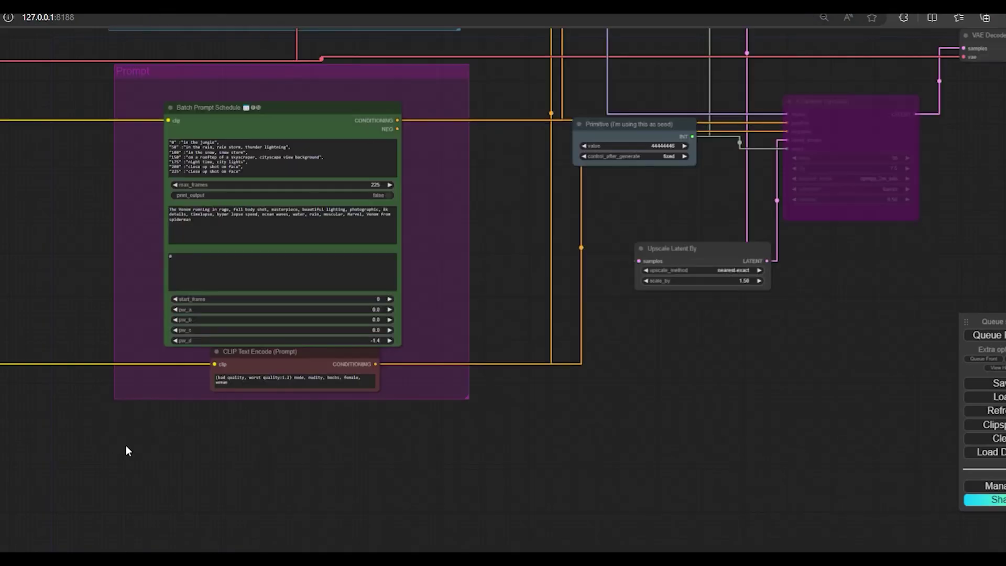
drag(223, 451, 587, 535)
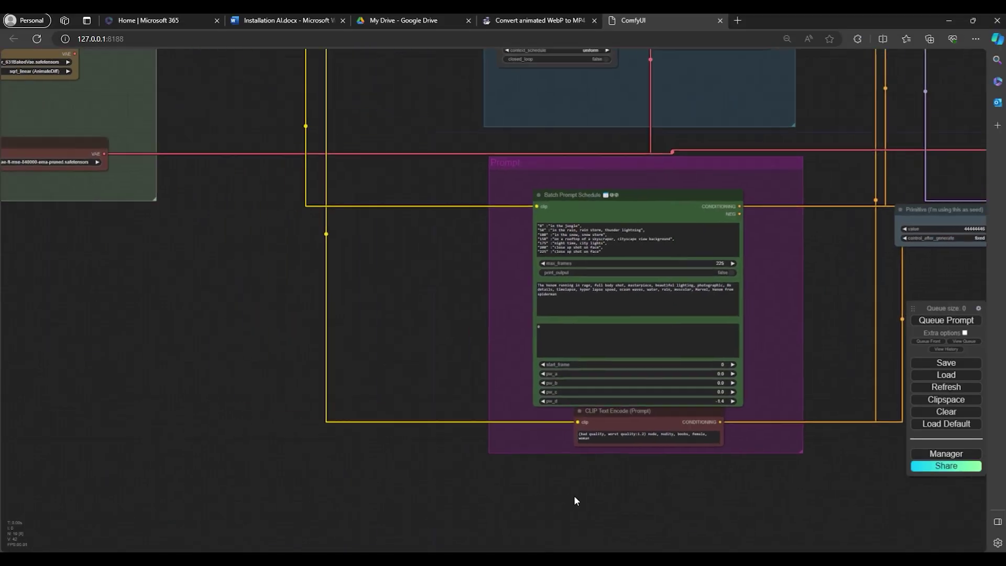
scroll(501, 206, down, 2)
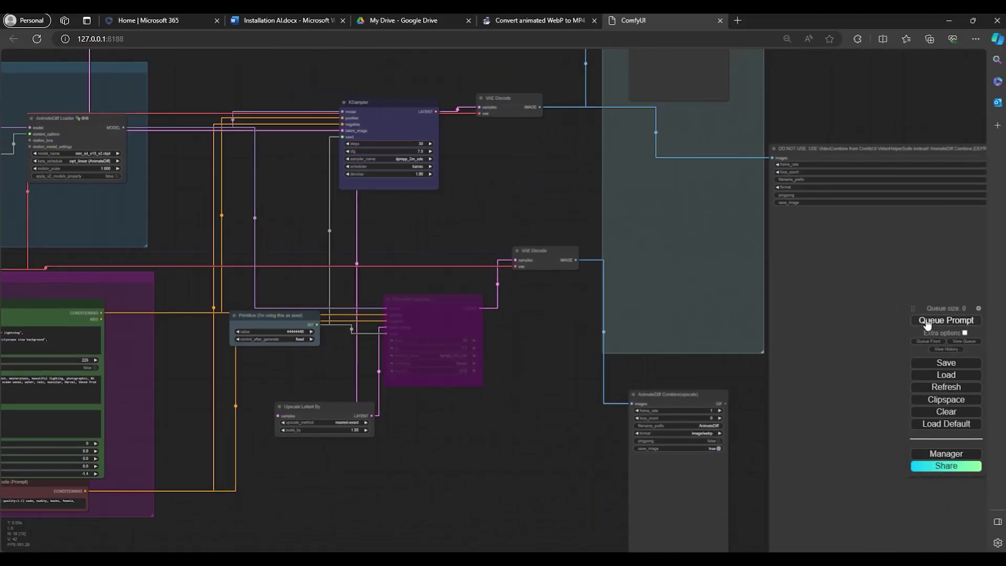
click(928, 322)
- Switch back to the output folder and preview the animation AnimateDiff_00003_.webp
key(alt+Tab)
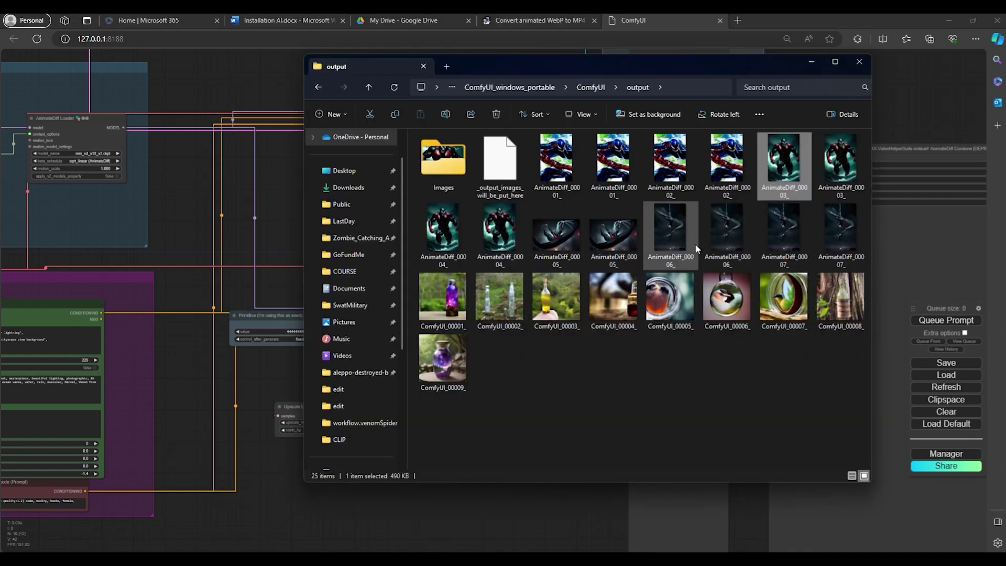
double_click(842, 160)
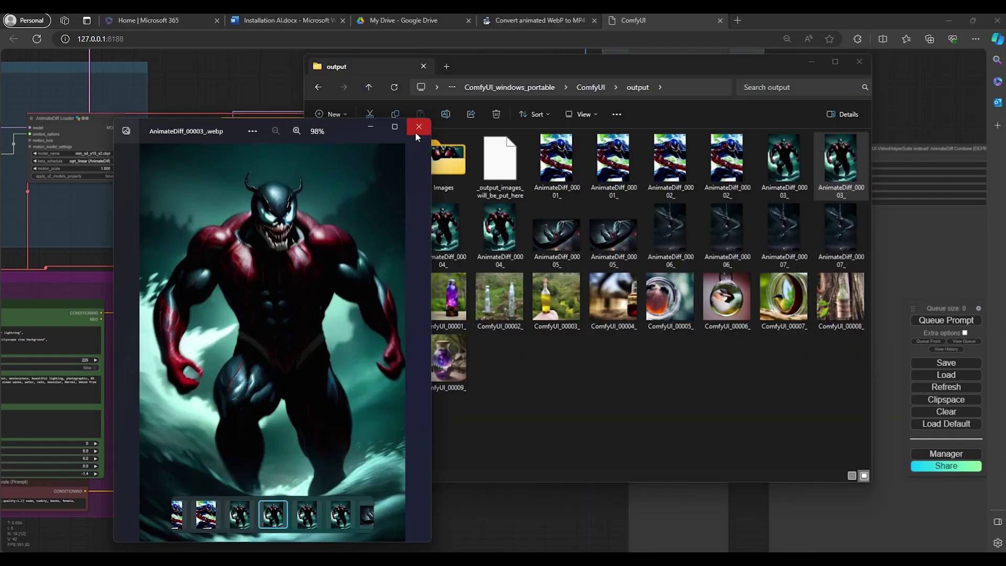
click(417, 128)
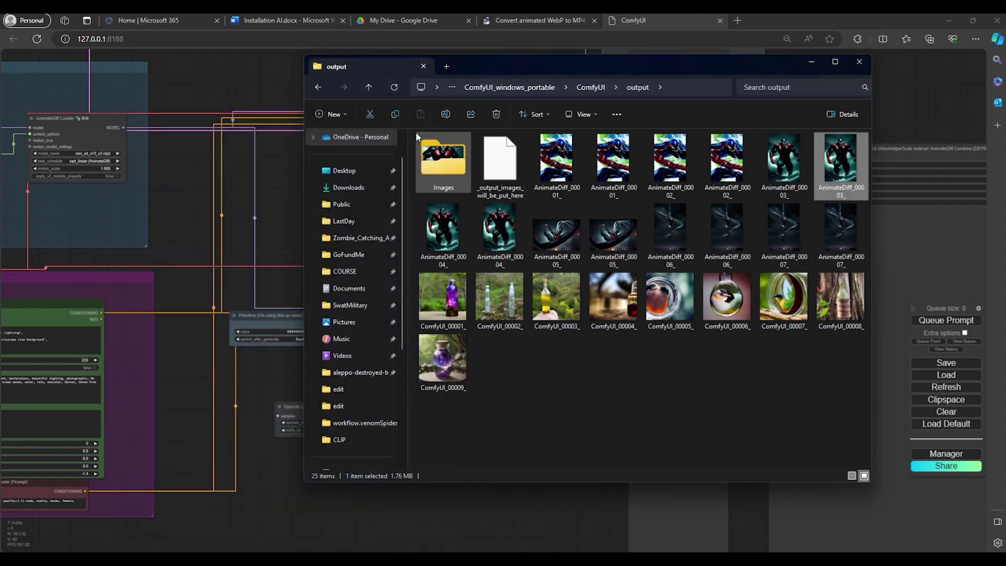
- Switch to ezgif.com's Animated WebP to MP4 converter and upload AnimateDiff_00003_.webp
click(552, 21)
click(363, 260)
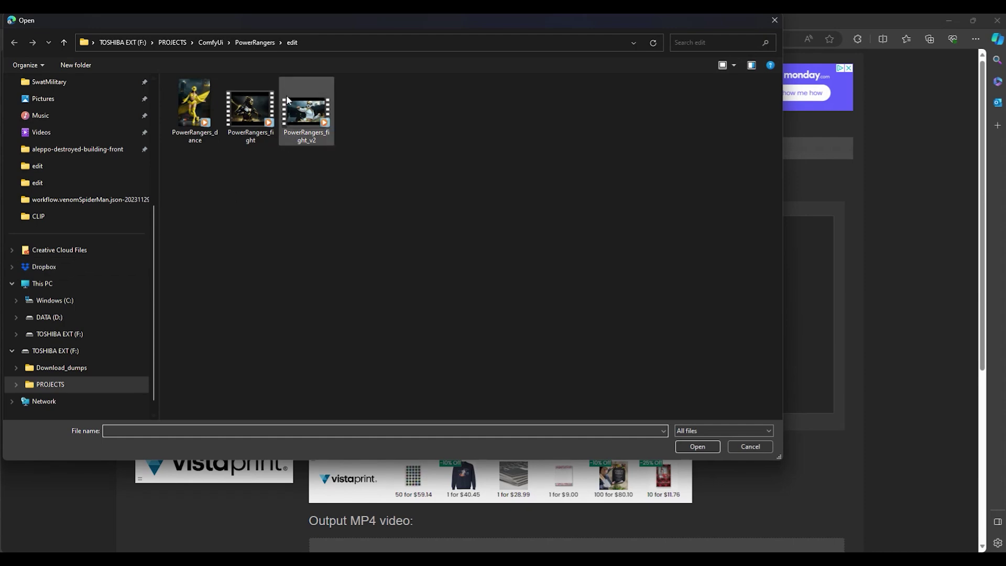
click(587, 105)
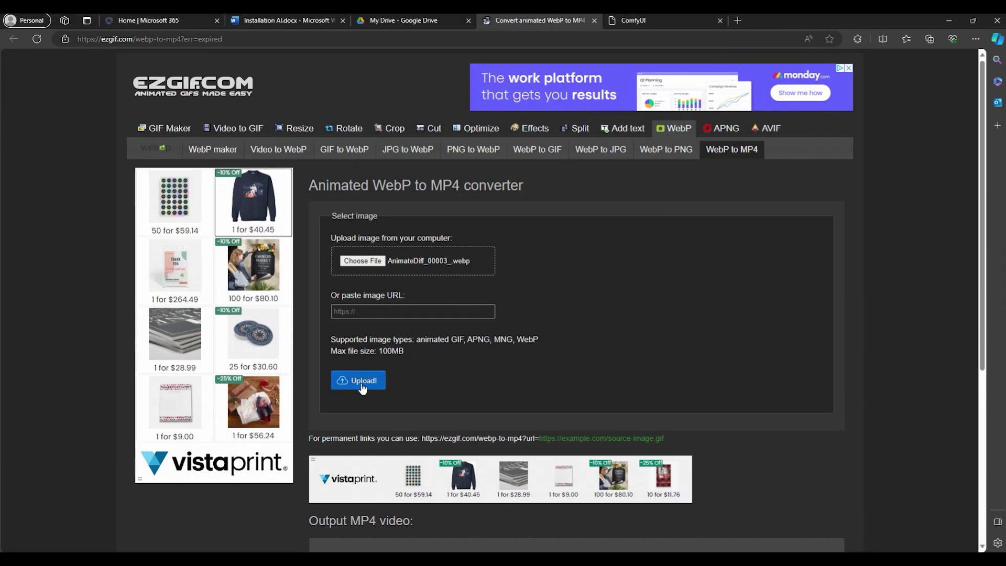
click(361, 381)
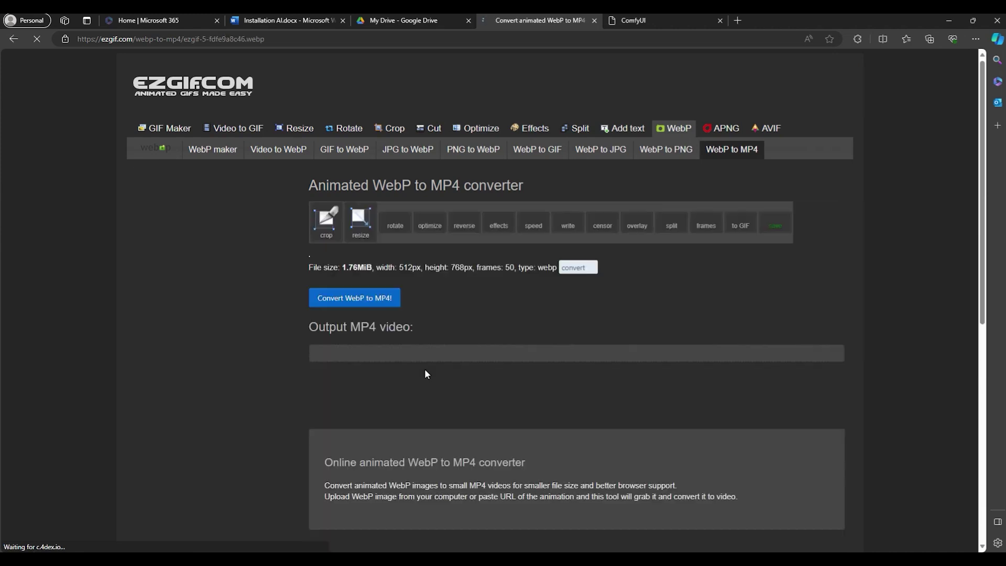
- Convert the uploaded WebP animation to MP4 and open the output video's player options
scroll(217, 343, down, 3)
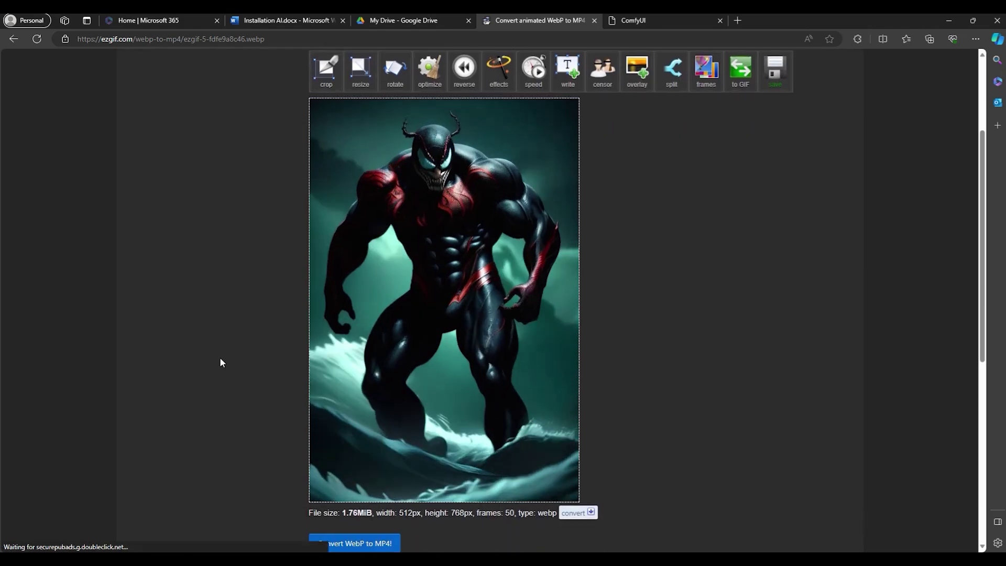
scroll(218, 341, down, 2)
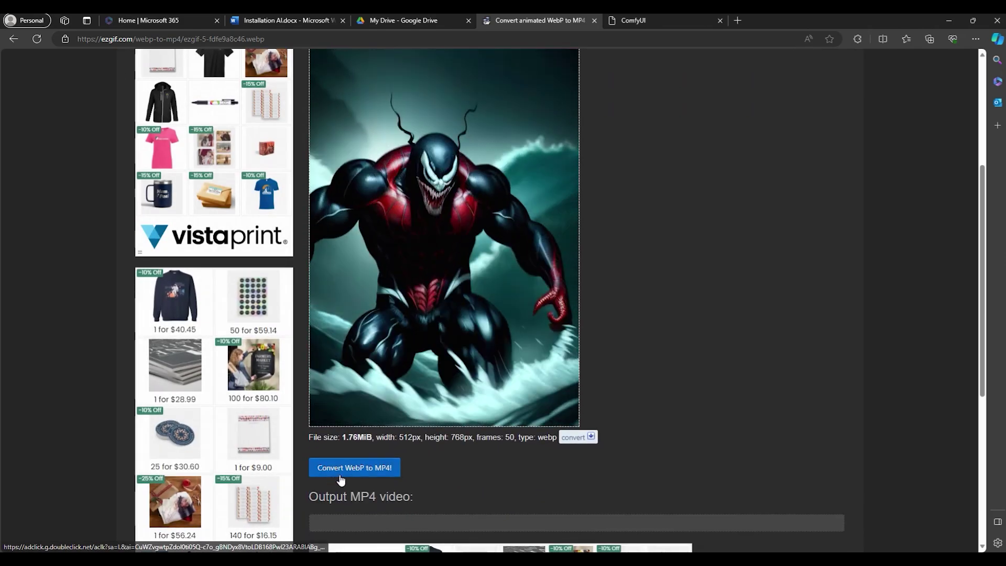
click(341, 474)
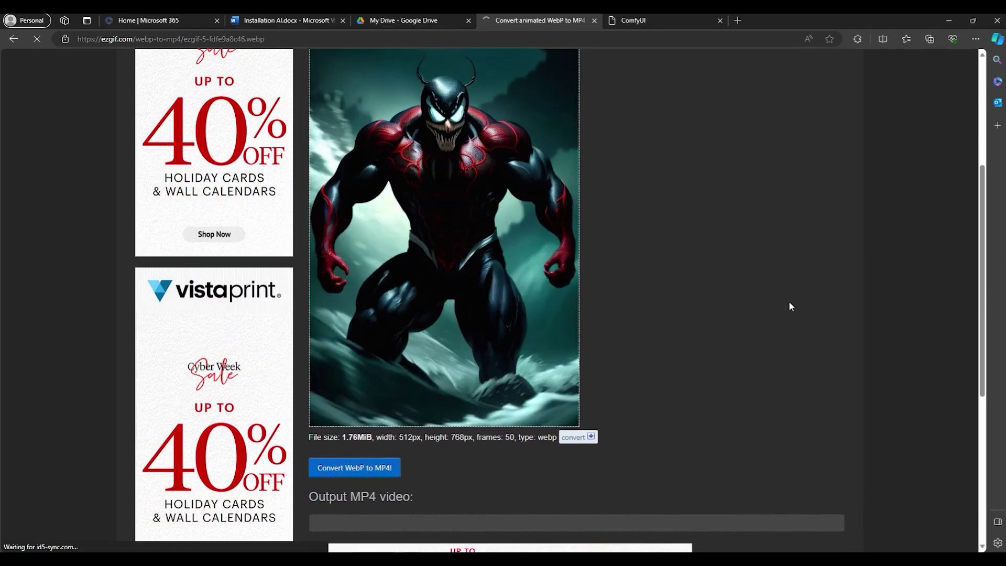
scroll(681, 291, down, 8)
scroll(673, 310, up, 1)
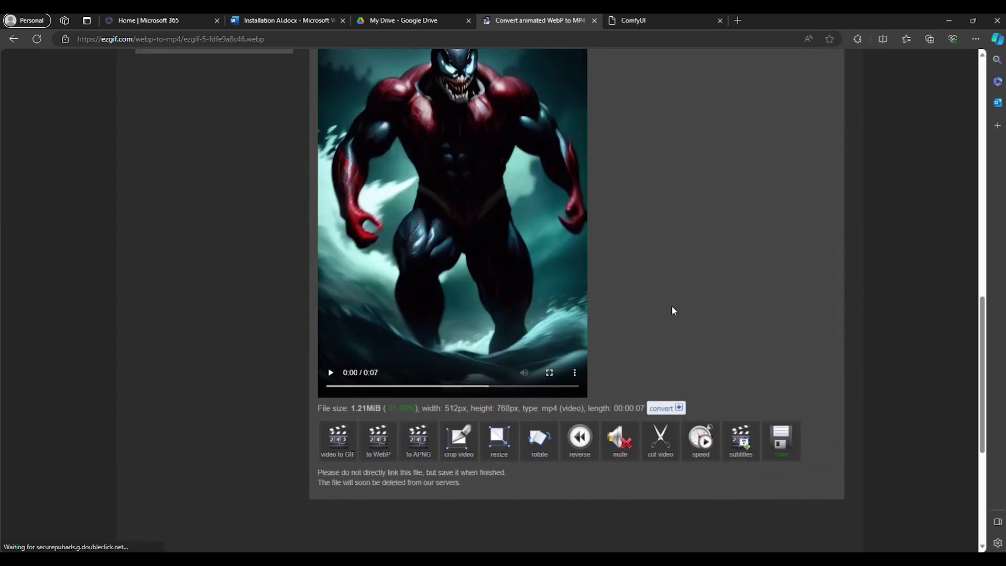
click(574, 372)
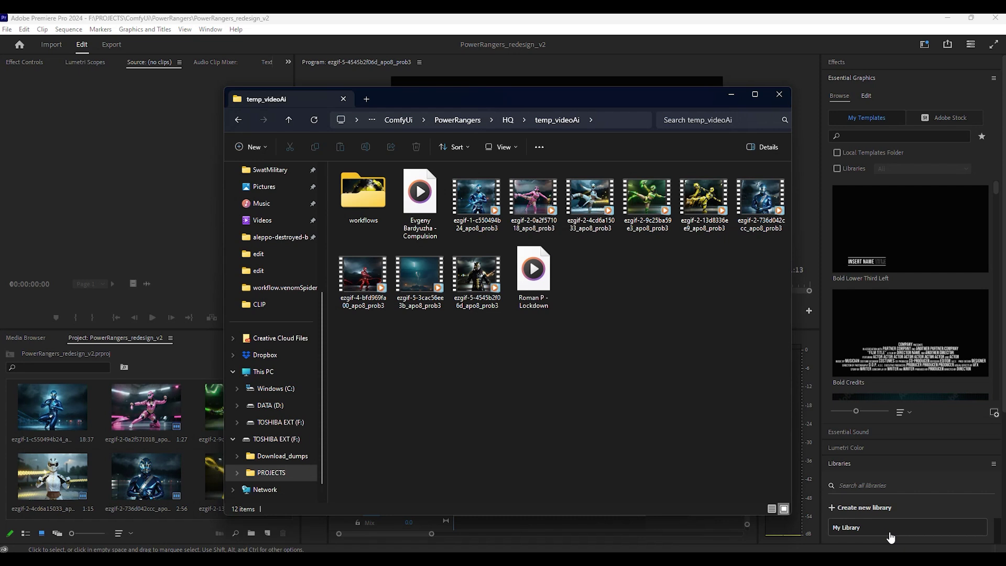
- Play the clip ezgif-1-c550494b24_apo8_prob3 from the temp_videoAi folder in the media player
double_click(469, 201)
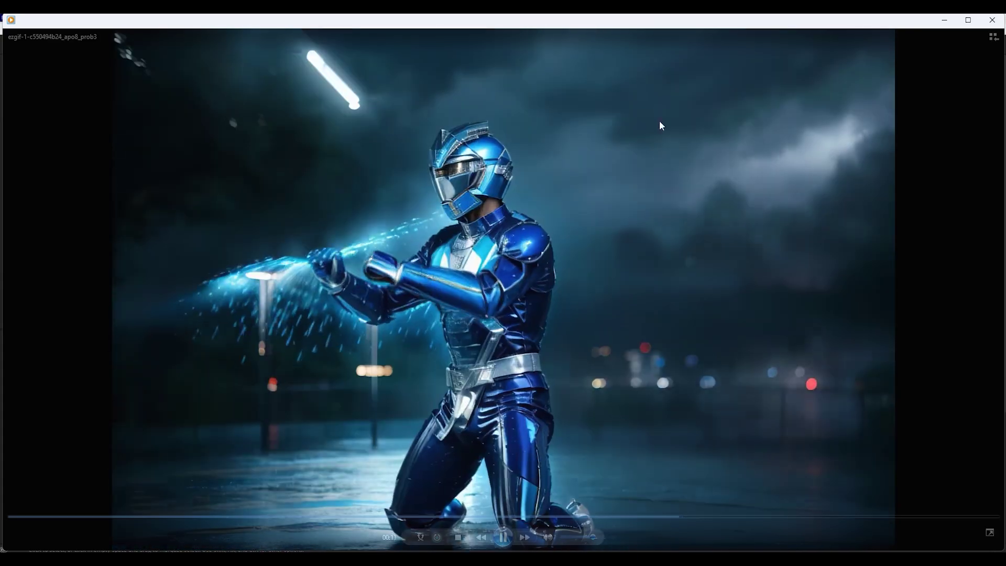
- Play the clips ezgif-2-0a2f571018_apo8_prob3 and ezgif-2-4cd6a15033_apo8_prob3 from the temp_videoAi folder, closing the media player after each
key(alt+F4)
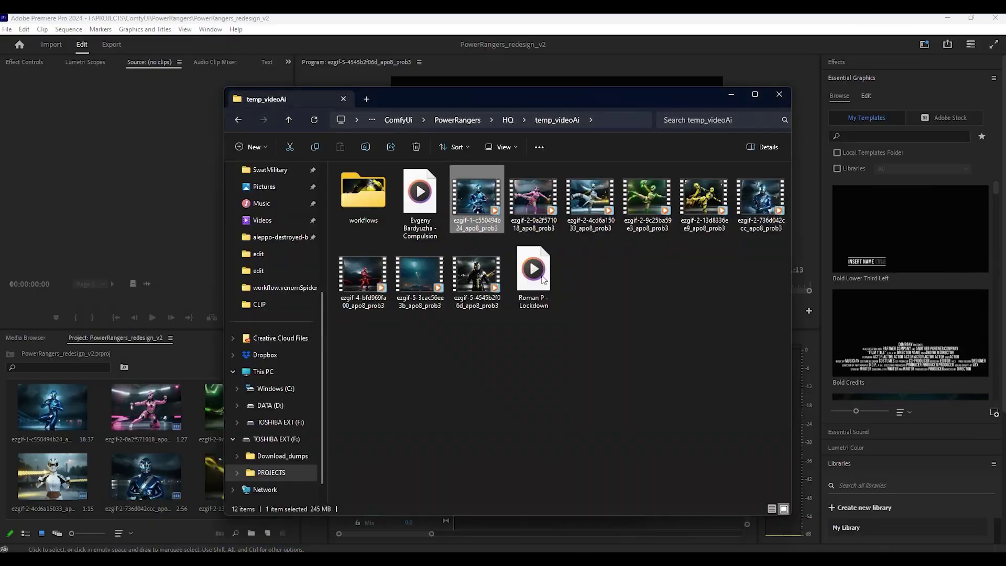
double_click(528, 204)
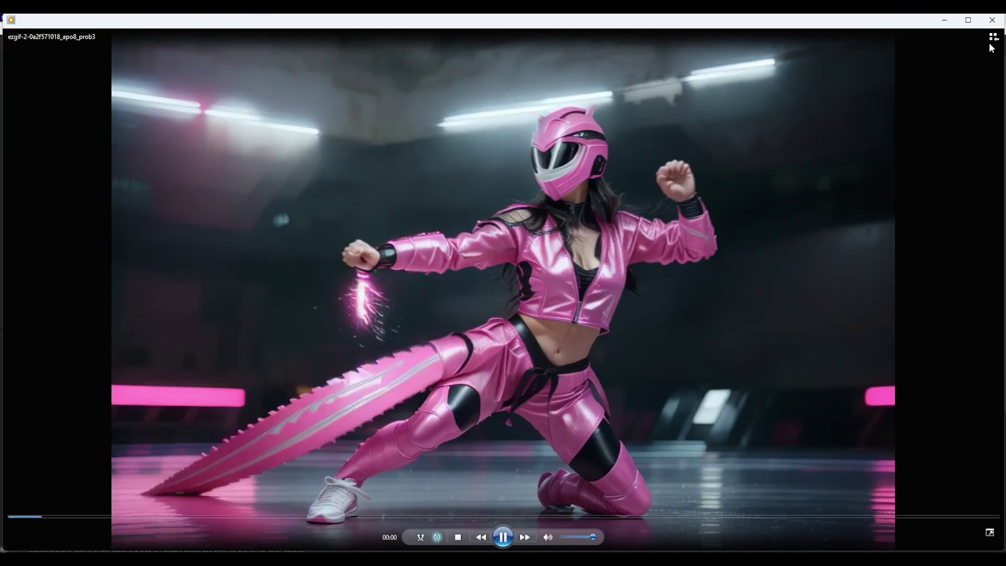
key(alt+F4)
key(Right)
key(Return)
key(alt+F4)
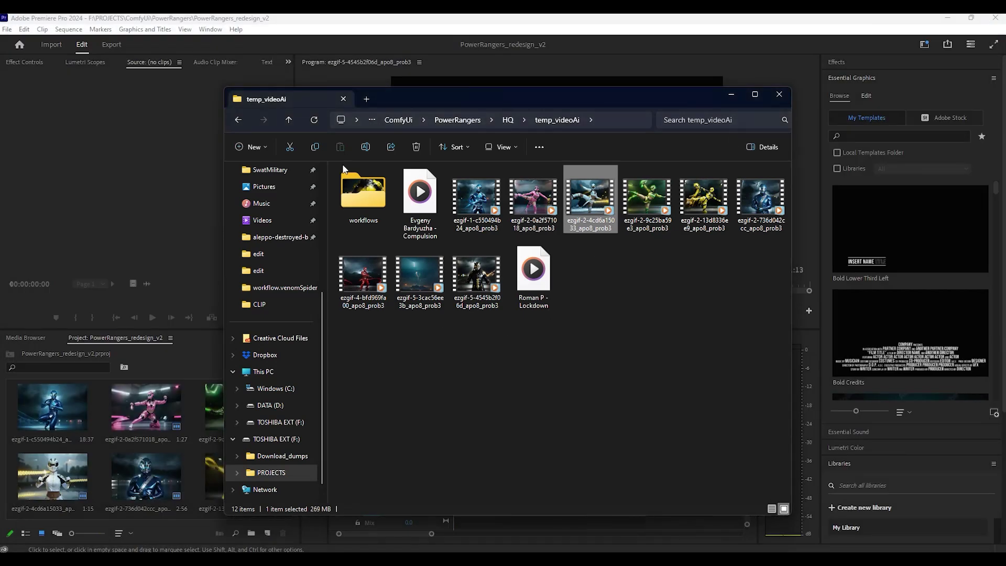
- Switch to Premiere Pro and scrub through the sequence to examine the clip cuts and speed keyframes around 00:00:08:15 on Video 1
click(321, 23)
click(448, 363)
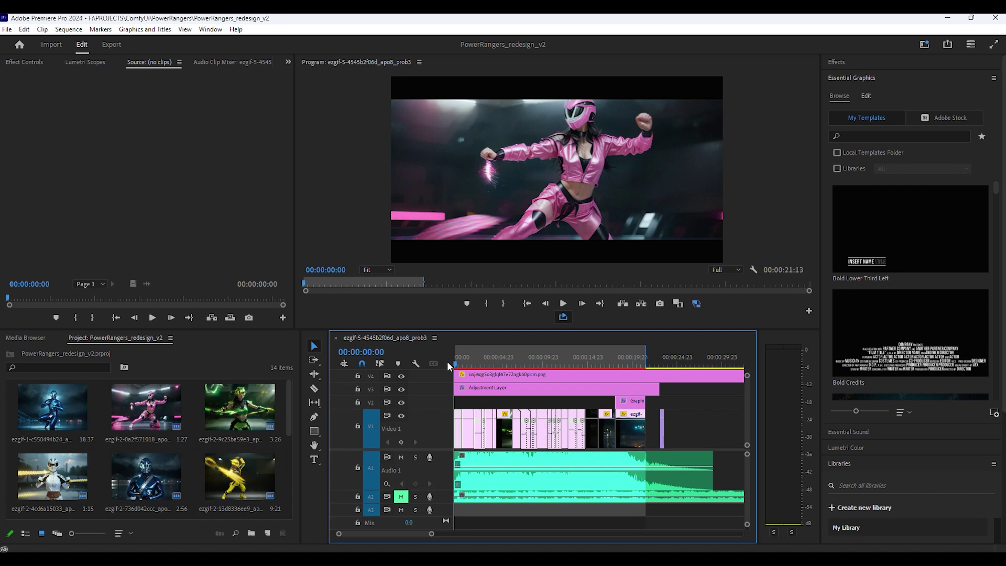
click(527, 357)
key(=)
key(=)
key(=)
key(=)
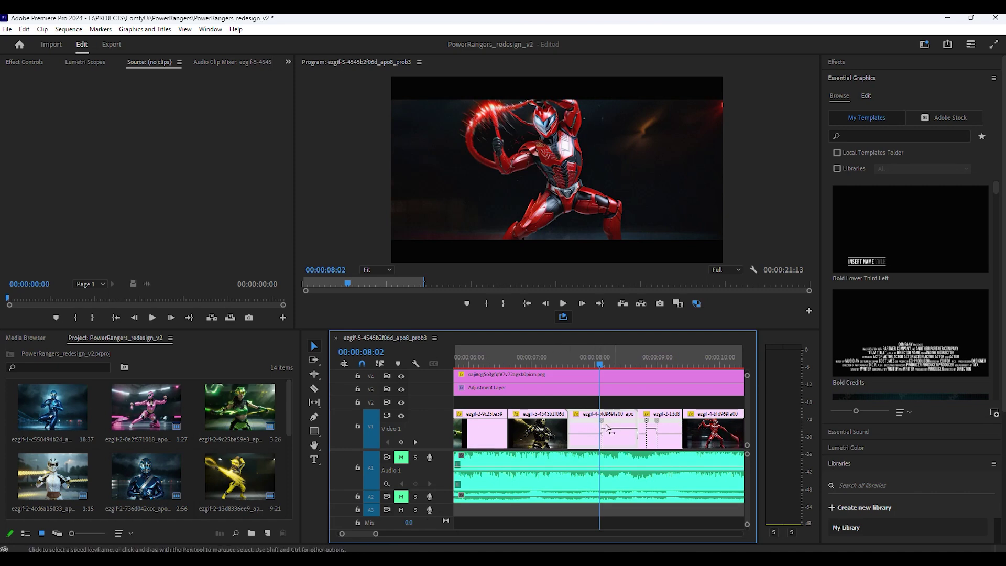
drag(601, 366, 638, 366)
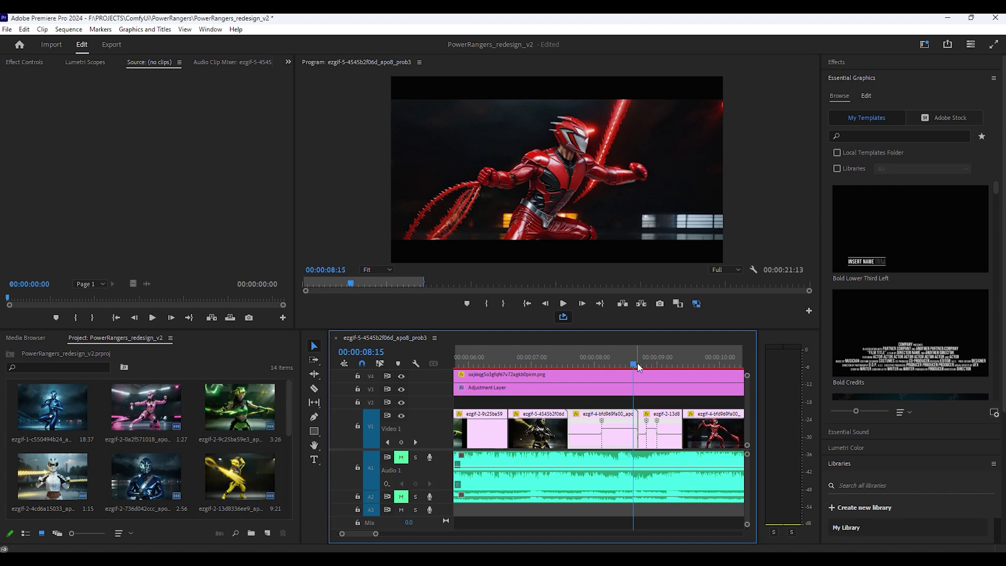
drag(375, 533, 414, 538)
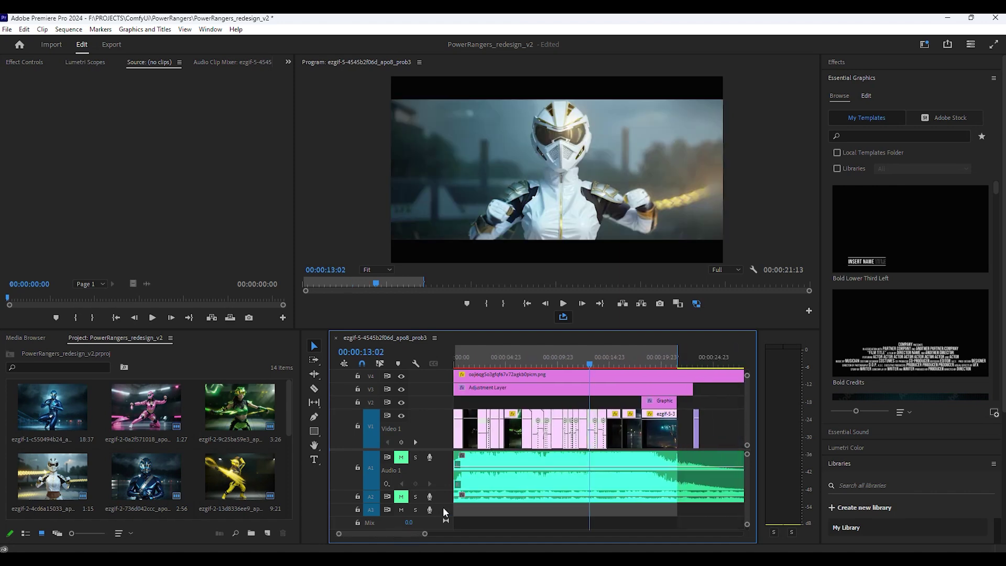